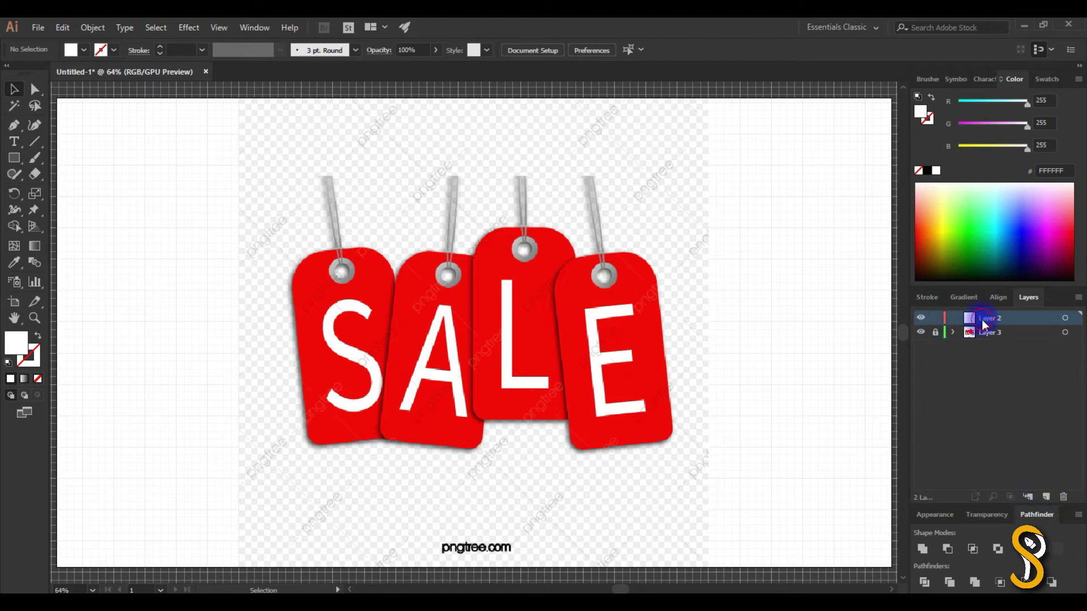
Draw a tall rectangle beside the reference tags and fill it with red sampled from them (#F30100)
{"action": "mouse_move", "coordinate": [346, 357]}
{"action": "left_mouse_down"}
{"action": "mouse_move", "coordinate": [395, 243]}
{"action": "mouse_move", "coordinate": [314, 337]}
{"action": "mouse_move", "coordinate": [191, 263]}
{"action": "left_mouse_up"}
{"action": "key", "text": "v"}
{"action": "key", "text": "i"}
{"action": "left_click", "coordinate": [386, 273]}
Round the rectangle's corners, giving the top pair a large radius and the bottom pair a small radius
{"action": "key", "text": "v"}
{"action": "key", "text": "a"}
{"action": "left_click", "coordinate": [228, 222]}
{"action": "left_click", "coordinate": [122, 222], "text": "shift"}
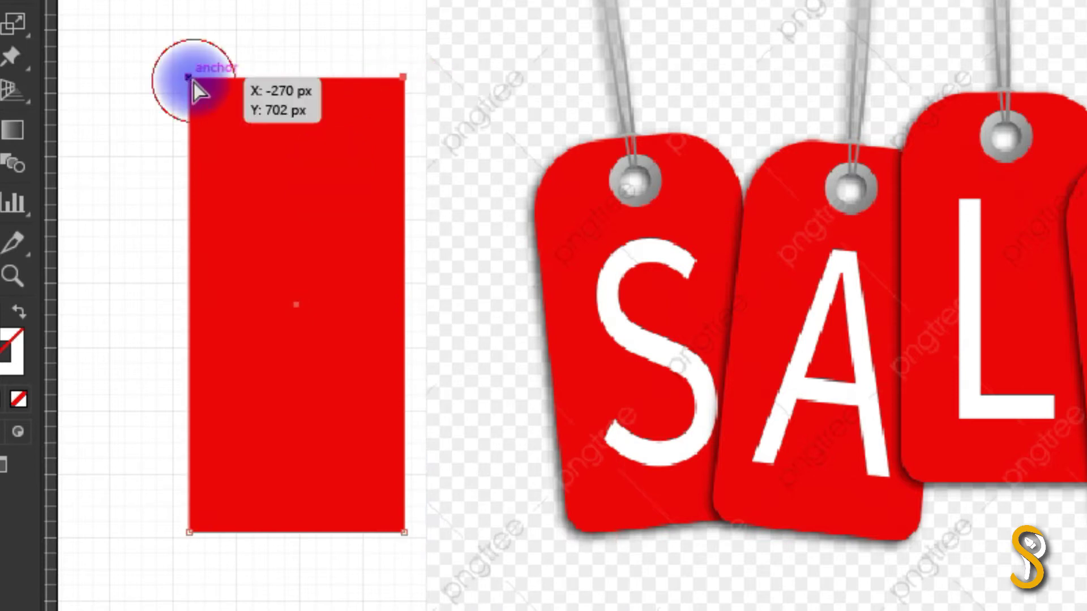
{"action": "left_click_drag", "start_coordinate": [195, 86], "coordinate": [261, 159]}
{"action": "left_click_drag", "start_coordinate": [170, 609], "coordinate": [370, 498]}
Resize and tilt the rounded red shape to match the reference S tag
{"action": "key", "text": "v"}
{"action": "left_click_drag", "start_coordinate": [332, 384], "coordinate": [411, 453]}
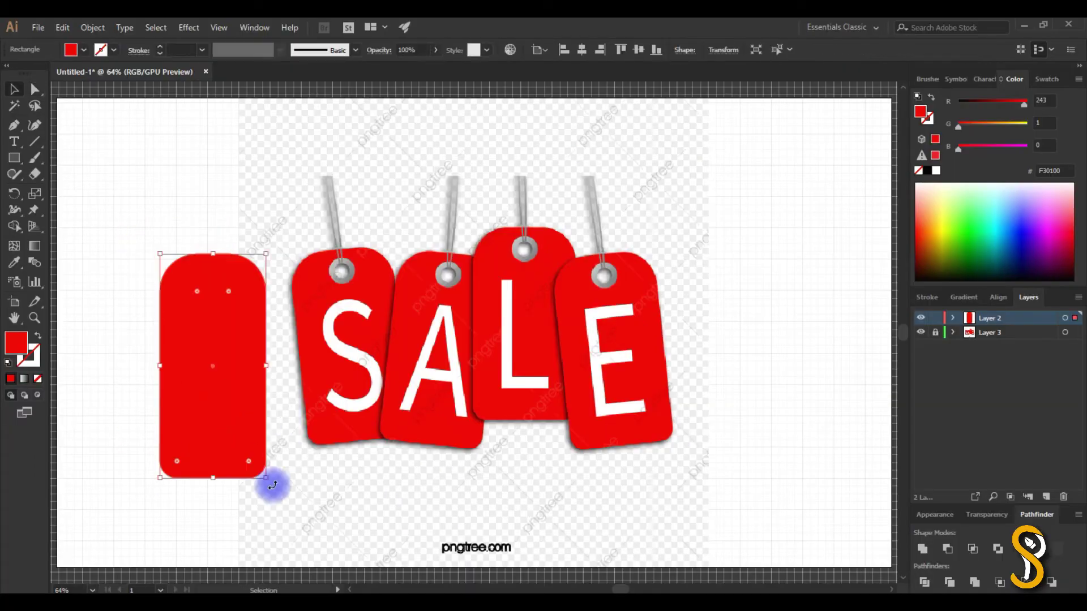
{"action": "left_click_drag", "start_coordinate": [273, 485], "coordinate": [250, 453]}
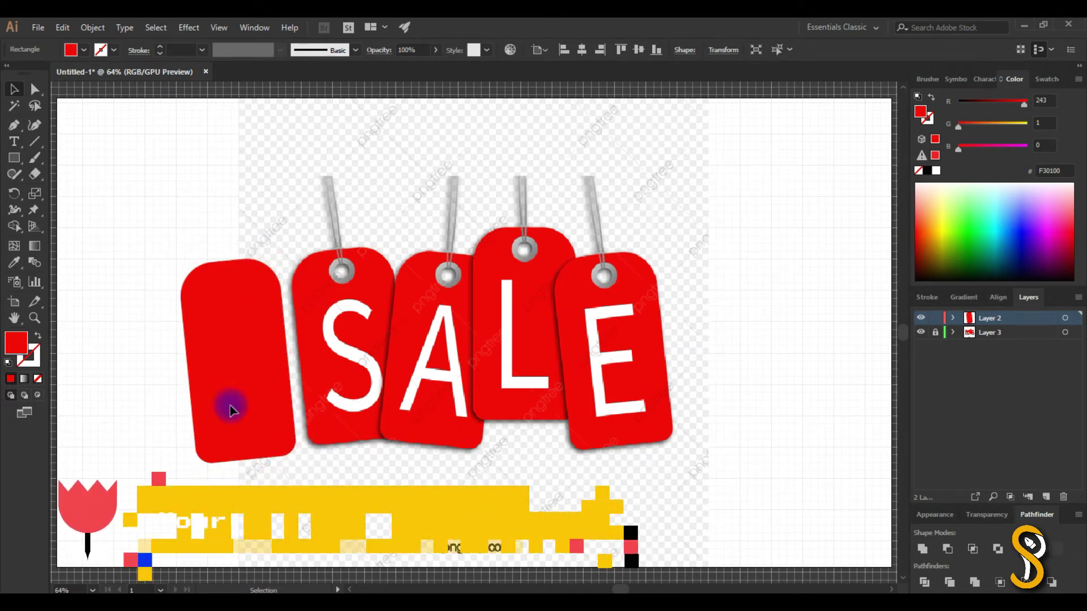
Duplicate the red tag over all four reference tags, matching each one's tilt, and hide the reference layer
{"action": "left_click_drag", "start_coordinate": [231, 406], "coordinate": [512, 447]}
{"action": "left_click_drag", "start_coordinate": [460, 420], "coordinate": [406, 407]}
{"action": "left_click_drag", "start_coordinate": [462, 443], "coordinate": [547, 385]}
{"action": "left_click_drag", "start_coordinate": [571, 420], "coordinate": [630, 441]}
{"action": "left_click_drag", "start_coordinate": [563, 456], "coordinate": [564, 464]}
{"action": "left_click_drag", "start_coordinate": [620, 376], "coordinate": [369, 371]}
{"action": "left_click", "coordinate": [922, 333]}
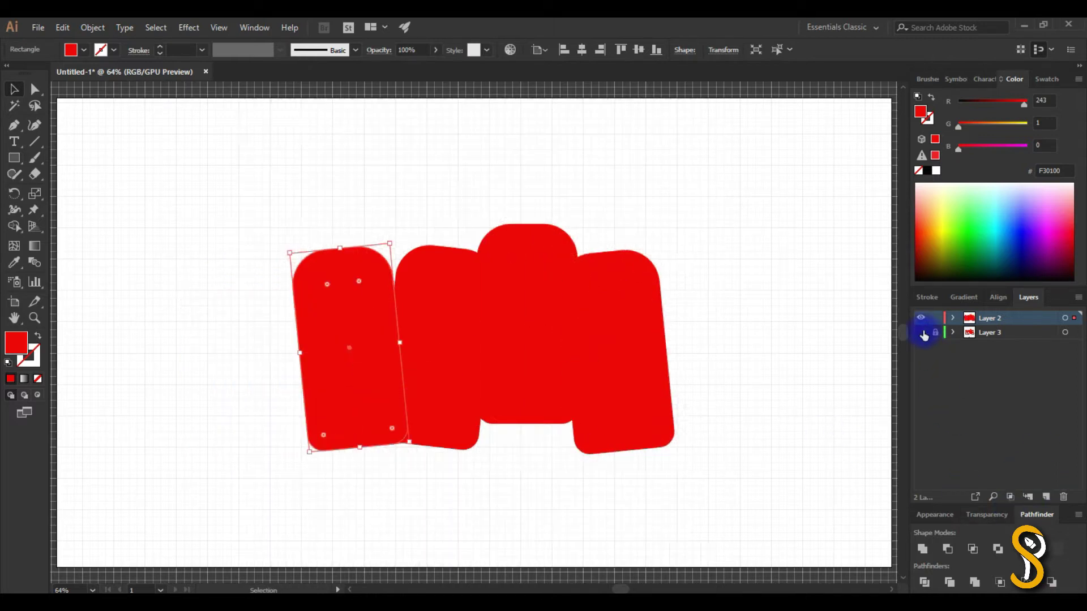
Apply a Drop Shadow to all four tags with Multiply, 75% opacity, 7 px X and Y offsets and 5 px blur
{"action": "left_click_drag", "start_coordinate": [729, 286], "coordinate": [234, 381]}
{"action": "left_click", "coordinate": [188, 27]}
{"action": "mouse_move", "coordinate": [317, 245]}
{"action": "left_click", "coordinate": [399, 243]}
{"action": "left_click", "coordinate": [797, 335]}
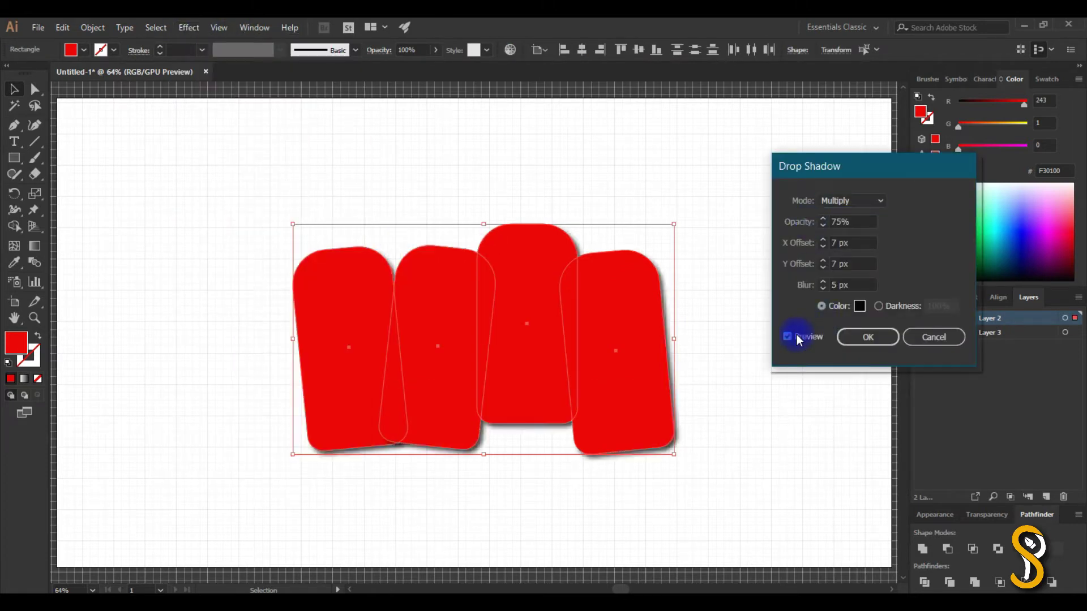
{"action": "left_click", "coordinate": [868, 337]}
Send the first tag behind the other tags
{"action": "left_click", "coordinate": [493, 327]}
{"action": "left_click", "coordinate": [345, 320]}
{"action": "key", "text": "ctrl+shift+bracketleft"}
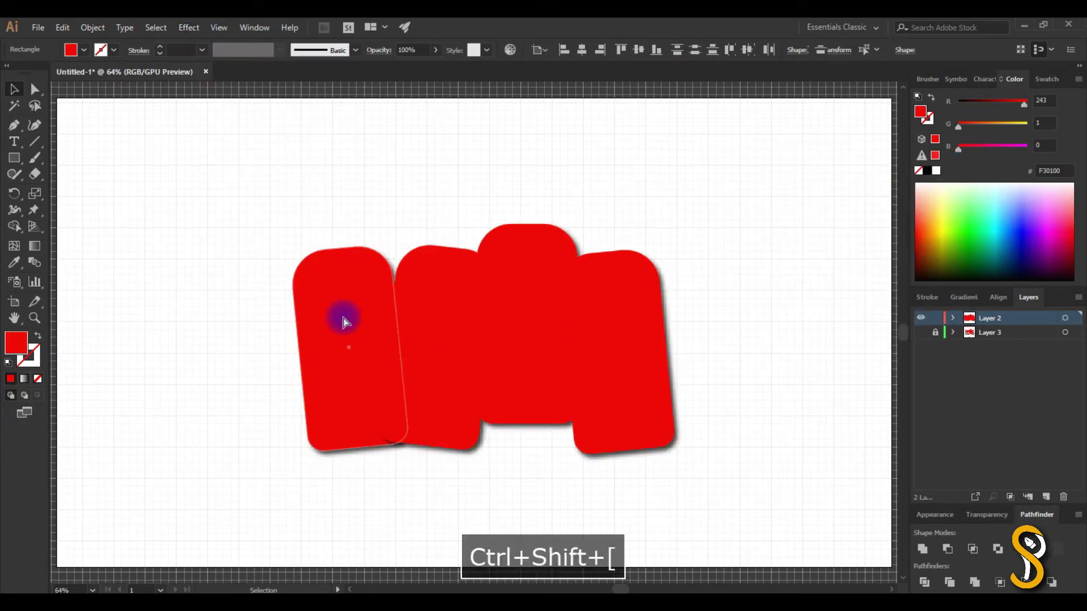
Set the second tag's drop shadow to an X offset of -7 px and a Y offset of 7 px
{"action": "left_click", "coordinate": [427, 211]}
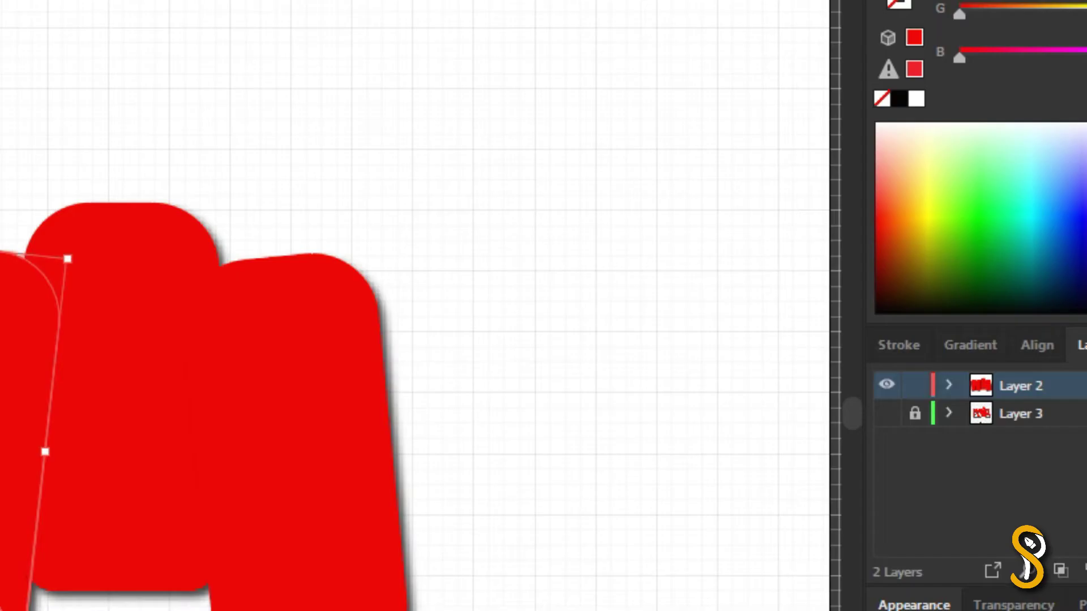
{"action": "left_click", "coordinate": [975, 506]}
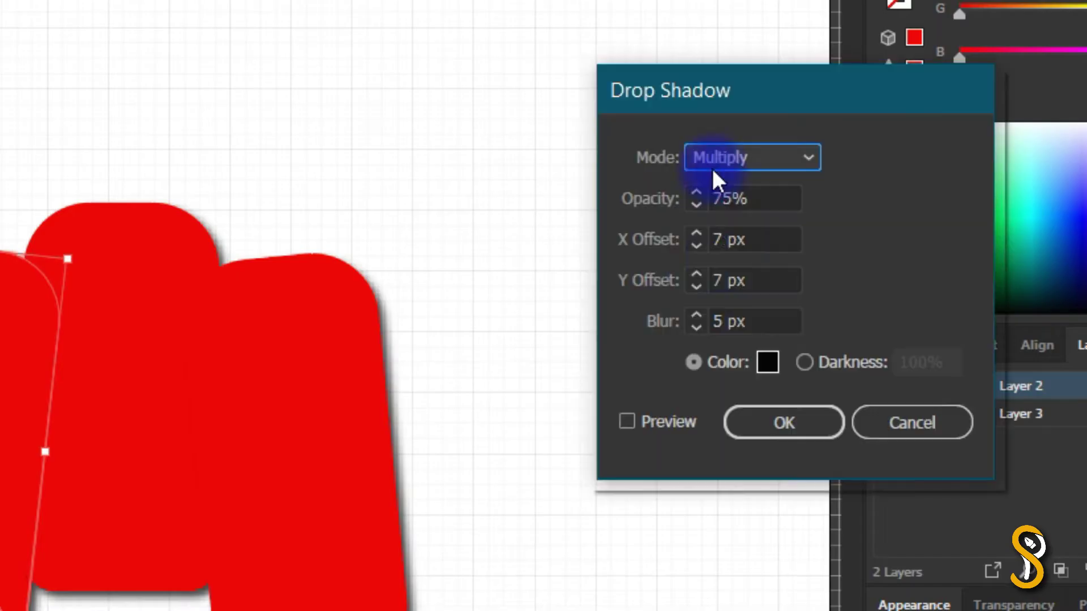
{"action": "left_click", "coordinate": [721, 240]}
{"action": "type", "text": "-7"}
{"action": "key", "text": "Tab"}
{"action": "type", "text": "-7"}
{"action": "key", "text": "Tab"}
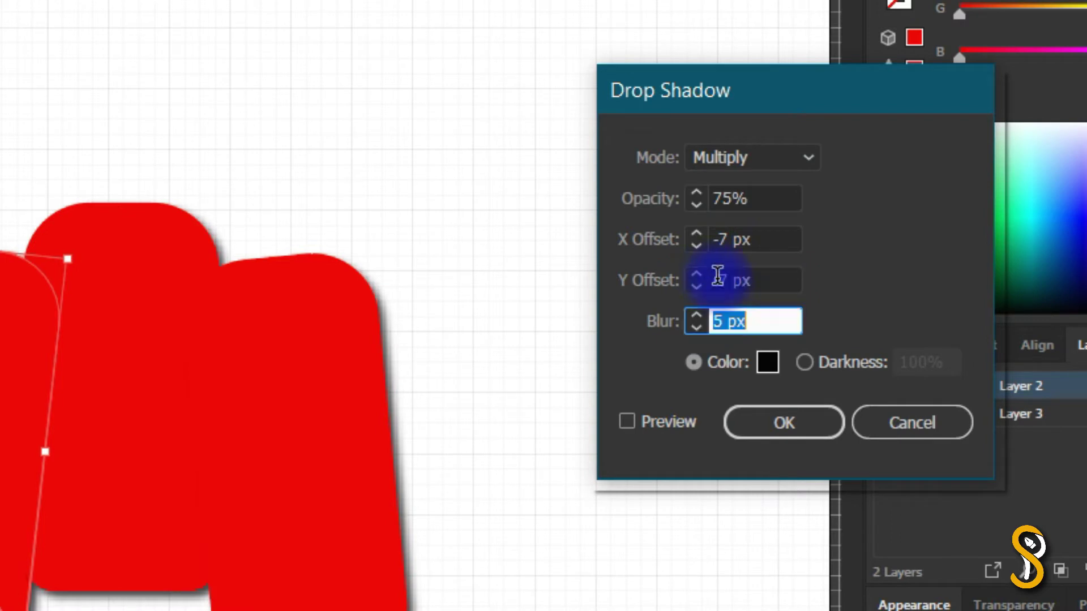
{"action": "left_click", "coordinate": [721, 282]}
{"action": "key", "text": "BackSpace"}
{"action": "key", "text": "Tab"}
{"action": "left_click", "coordinate": [759, 426]}
{"action": "left_click", "coordinate": [621, 468]}
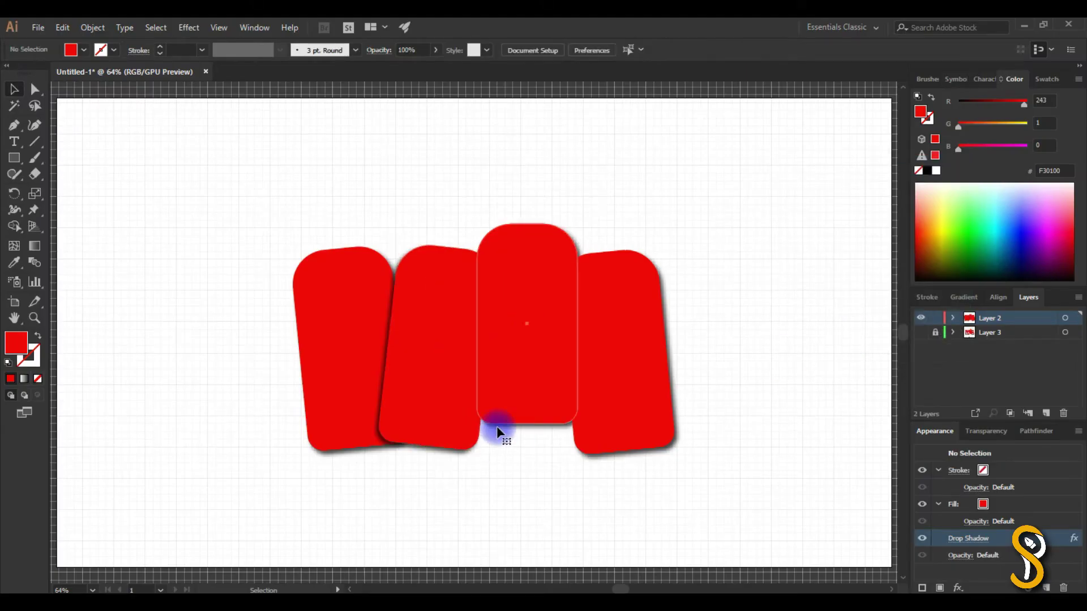
Bring the third tag in front of the other tags
{"action": "left_click", "coordinate": [481, 405]}
{"action": "key", "text": "i"}
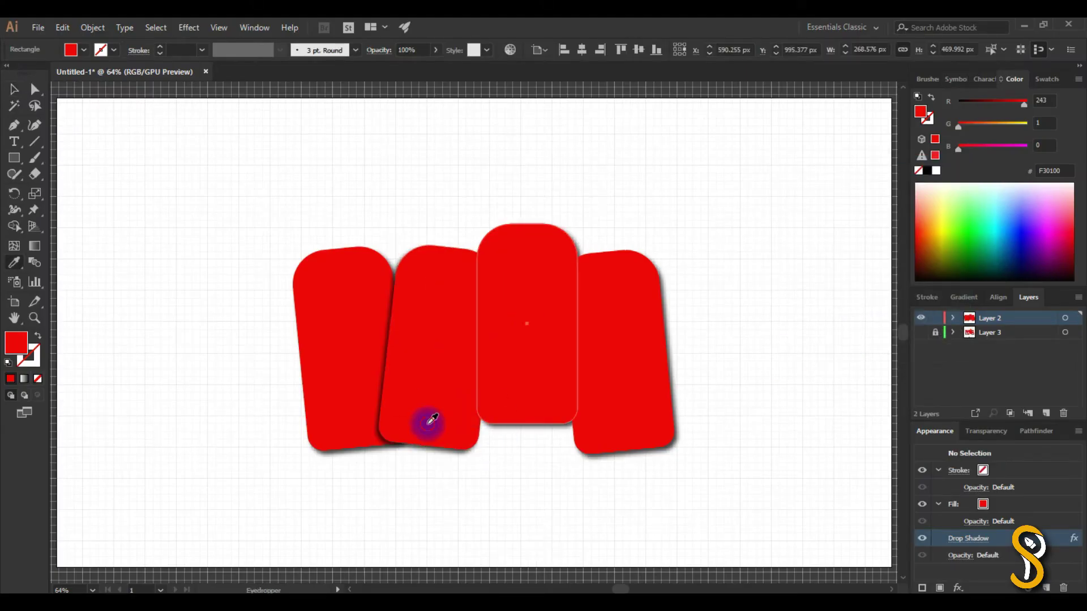
{"action": "key", "text": "v"}
{"action": "left_click", "coordinate": [530, 395]}
{"action": "left_click", "coordinate": [528, 493]}
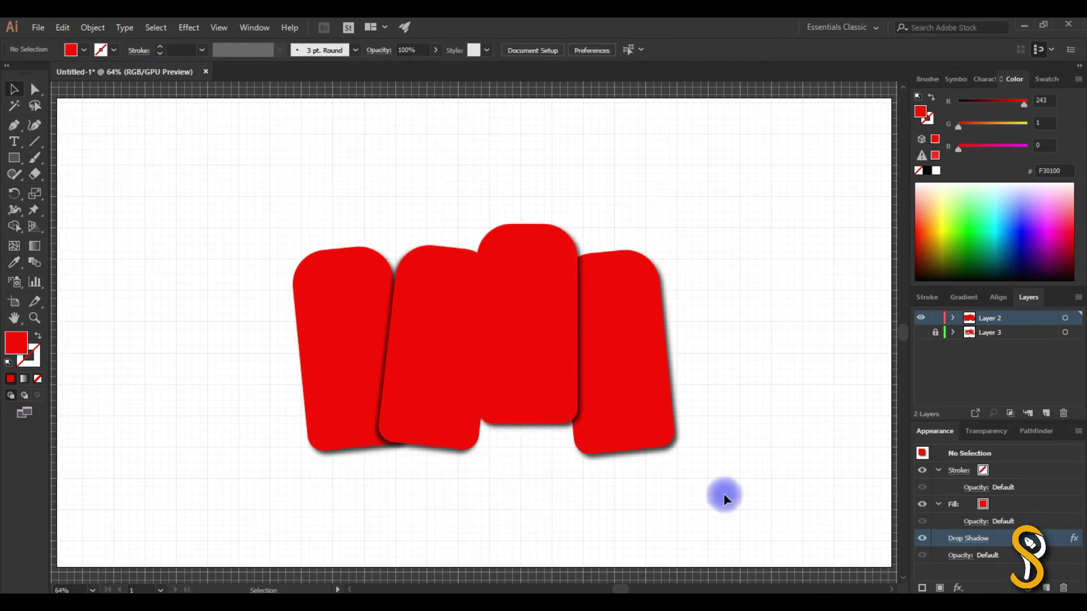
Show the reference for comparison and set the third tag's drop shadow X offset to -7 px
{"action": "left_click", "coordinate": [921, 332]}
{"action": "left_click", "coordinate": [921, 318]}
{"action": "left_click", "coordinate": [922, 318]}
{"action": "left_click", "coordinate": [566, 336]}
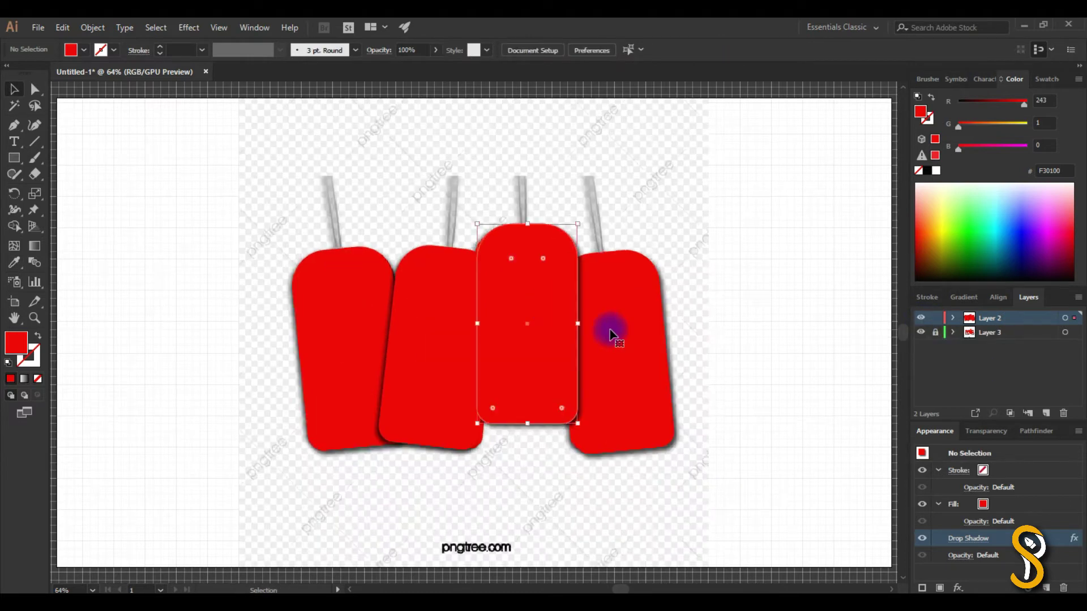
{"action": "left_click", "coordinate": [968, 538]}
{"action": "left_click", "coordinate": [868, 337]}
Bring the fourth tag to the front and reverse its drop shadow's X offset so the shadow falls on its left side
{"action": "left_click", "coordinate": [655, 381]}
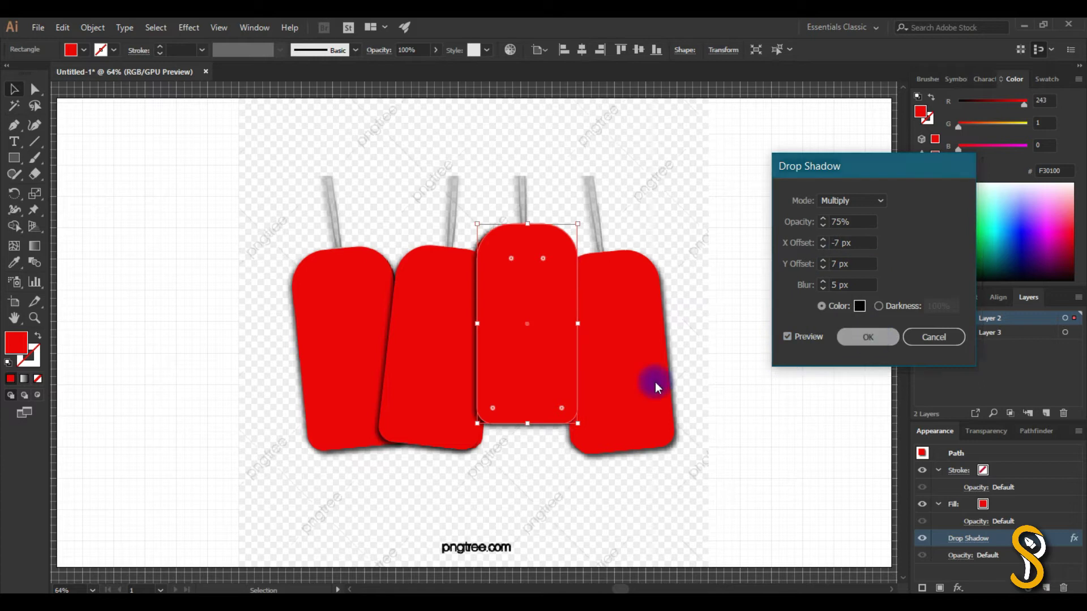
{"action": "key", "text": "ctrl+shift+]"}
{"action": "left_click", "coordinate": [968, 538]}
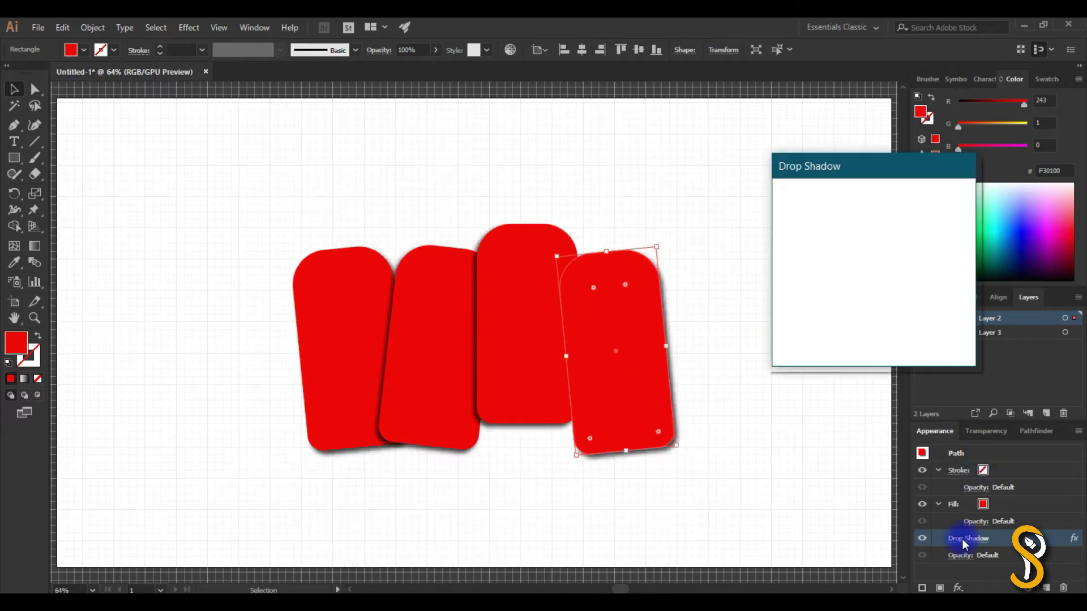
{"action": "left_click", "coordinate": [832, 242]}
{"action": "left_click", "coordinate": [868, 337]}
{"action": "left_click", "coordinate": [783, 383]}
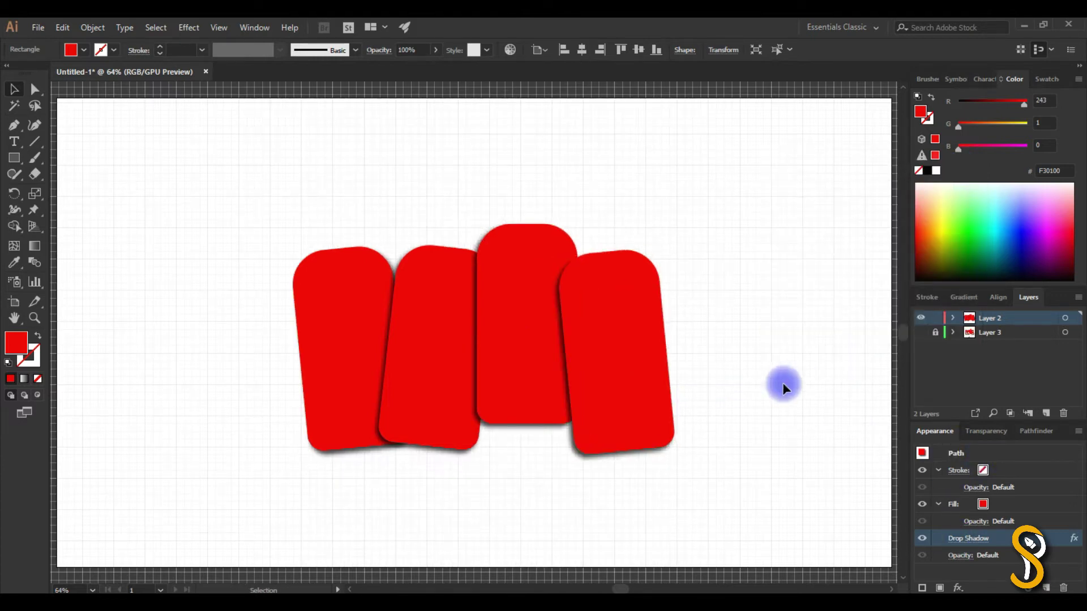
Compare the four drawn tags with the reference image by toggling the layers' visibility
{"action": "left_click", "coordinate": [922, 321]}
{"action": "left_click", "coordinate": [922, 321]}
{"action": "left_click", "coordinate": [922, 320]}
{"action": "left_click", "coordinate": [922, 321]}
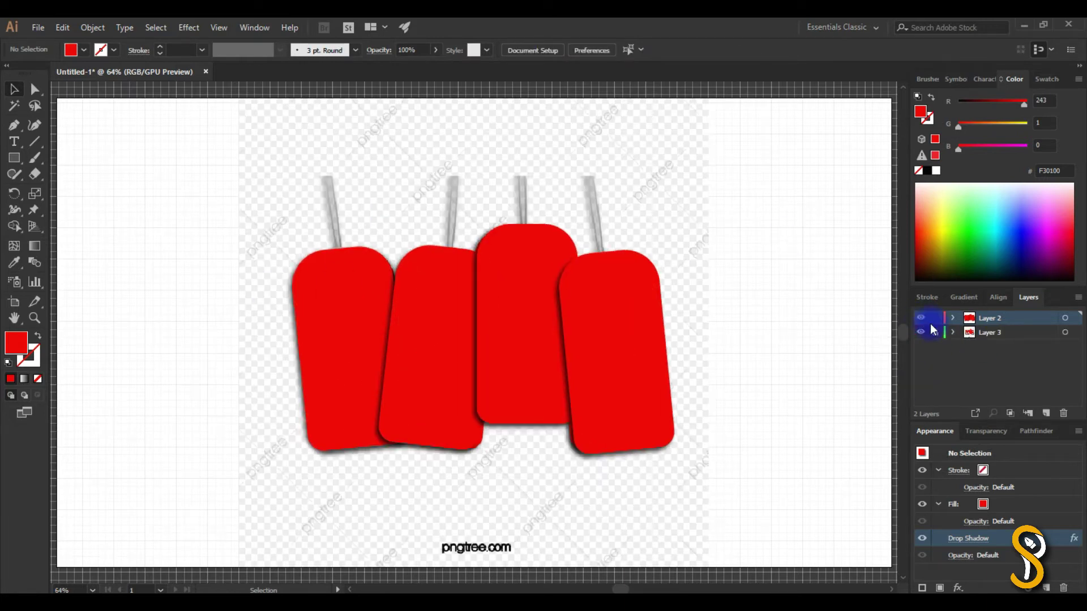
{"action": "left_click", "coordinate": [921, 318]}
{"action": "left_click", "coordinate": [922, 319]}
{"action": "left_click", "coordinate": [922, 332]}
Draw a 52 px circle near the top of the first tag and cut it out as a string hole with Shape Builder
{"action": "key", "text": "l"}
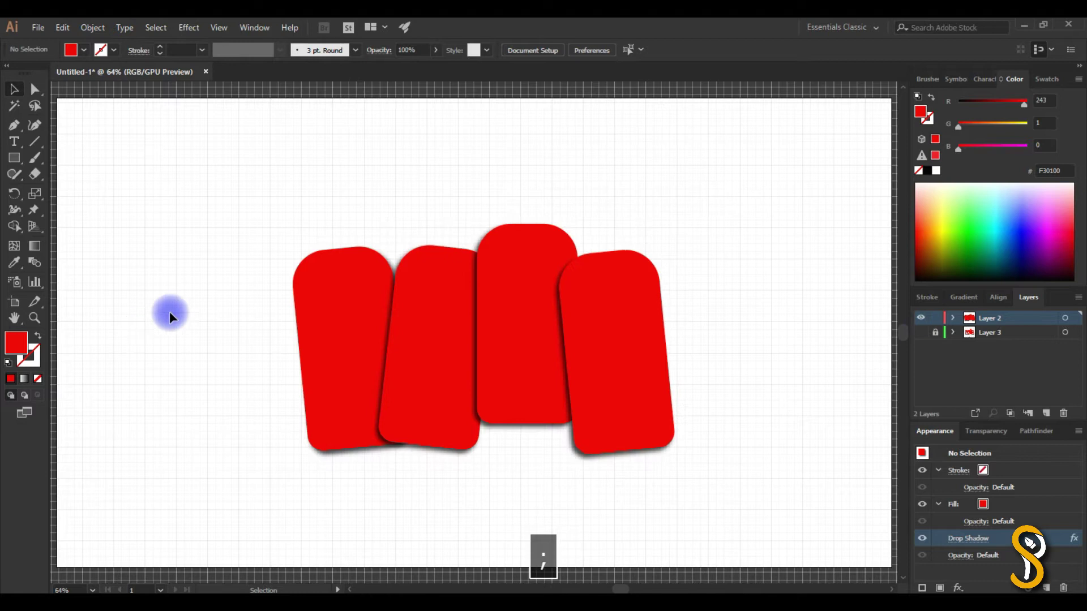
{"action": "left_click_drag", "start_coordinate": [341, 272], "coordinate": [351, 280]}
{"action": "key", "text": "v"}
{"action": "left_click", "coordinate": [333, 334], "text": "shift"}
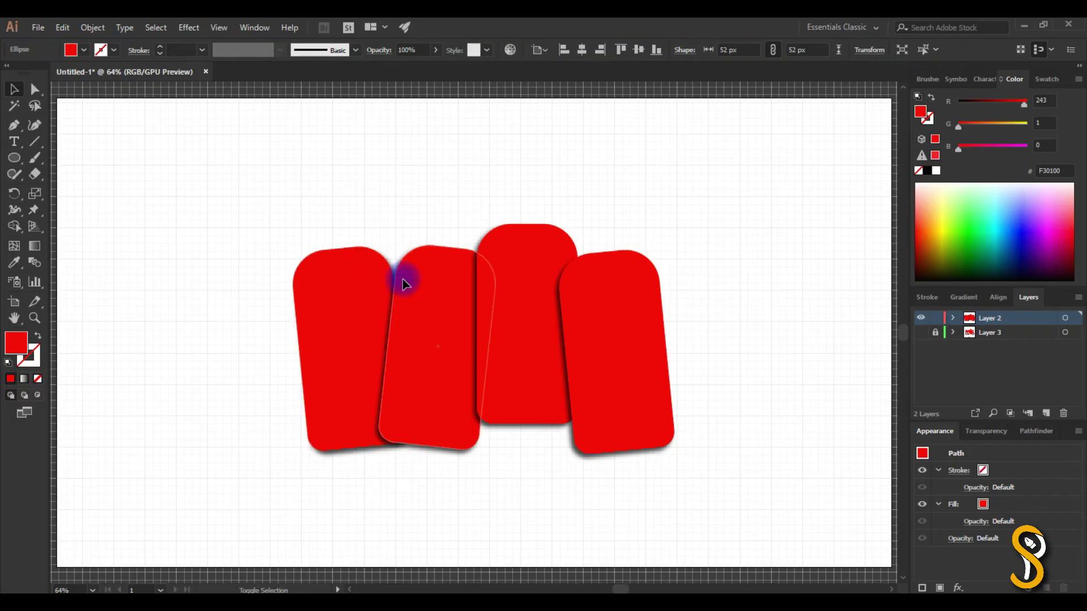
{"action": "left_click", "coordinate": [14, 226]}
{"action": "left_click", "coordinate": [342, 271], "text": "alt"}
Place a 52 px dark red circle (#400100) near the top of each of the three remaining tags
{"action": "left_click", "coordinate": [487, 255]}
{"action": "key", "text": "l"}
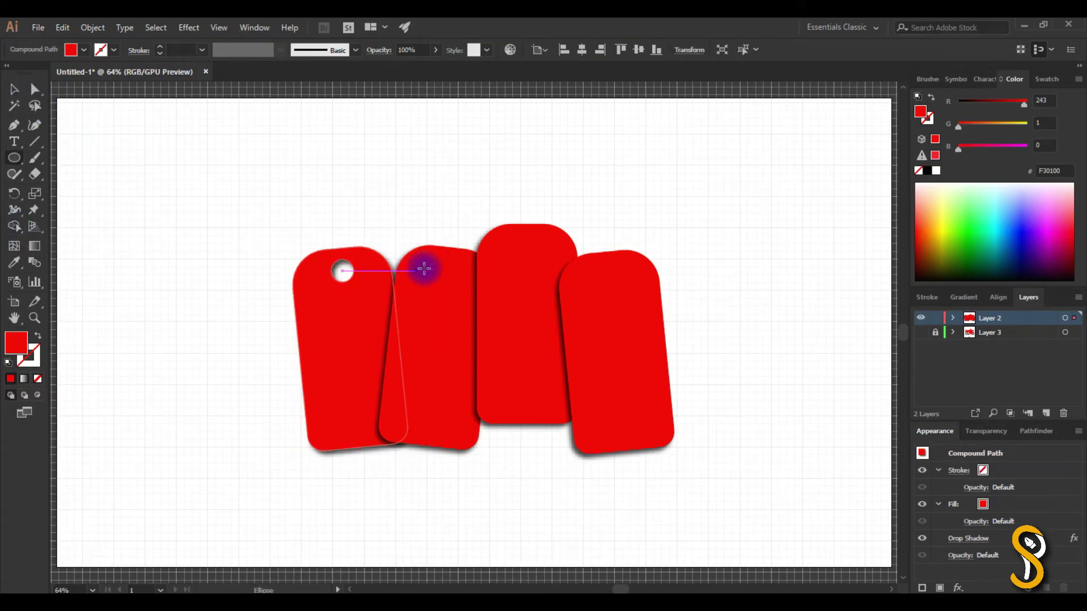
{"action": "left_click_drag", "start_coordinate": [450, 271], "coordinate": [528, 247]}
{"action": "key", "text": "v"}
{"action": "left_click_drag", "start_coordinate": [527, 247], "coordinate": [616, 276]}
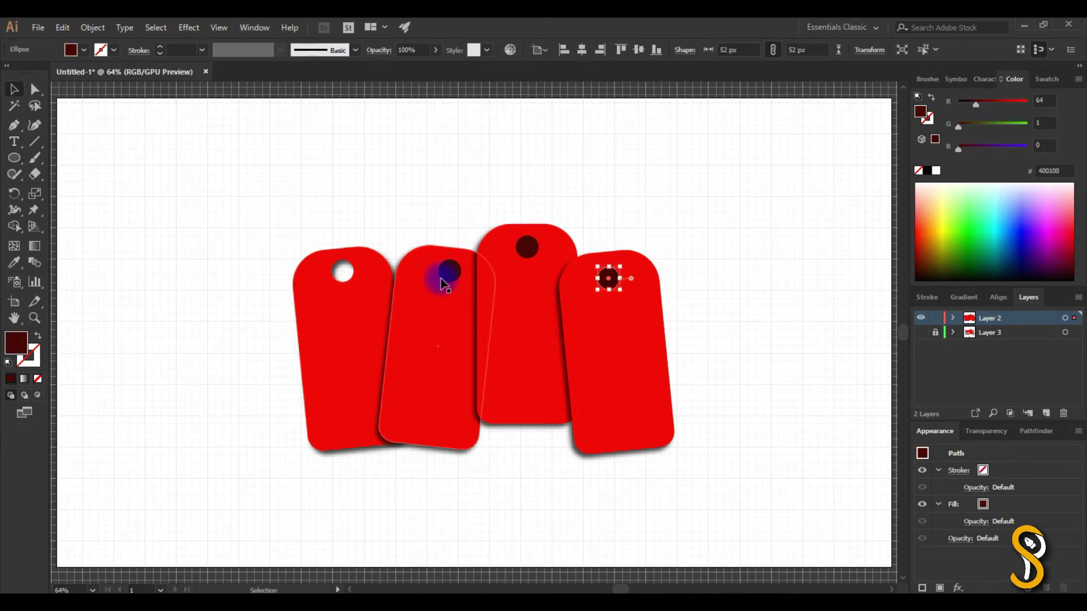
Cut the three dark circles out of their tags as holes with Shape Builder
{"action": "key", "text": "ctrl+a"}
{"action": "key", "text": "shift+m"}
{"action": "left_click", "coordinate": [450, 272], "text": "alt"}
{"action": "left_click", "coordinate": [527, 248], "text": "alt"}
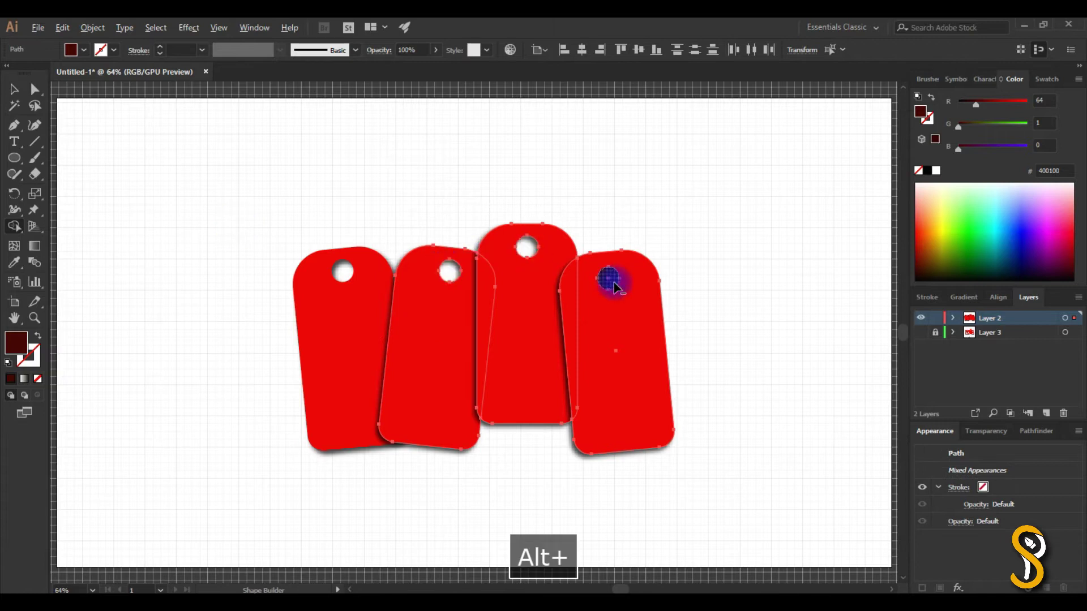
{"action": "left_click", "coordinate": [609, 278], "text": "alt"}
{"action": "left_click", "coordinate": [10, 90]}
{"action": "left_click", "coordinate": [175, 219]}
Add a white letter S scaled and rotated to fit the first tag, and paste a copy of it
{"action": "type", "text": "t"}
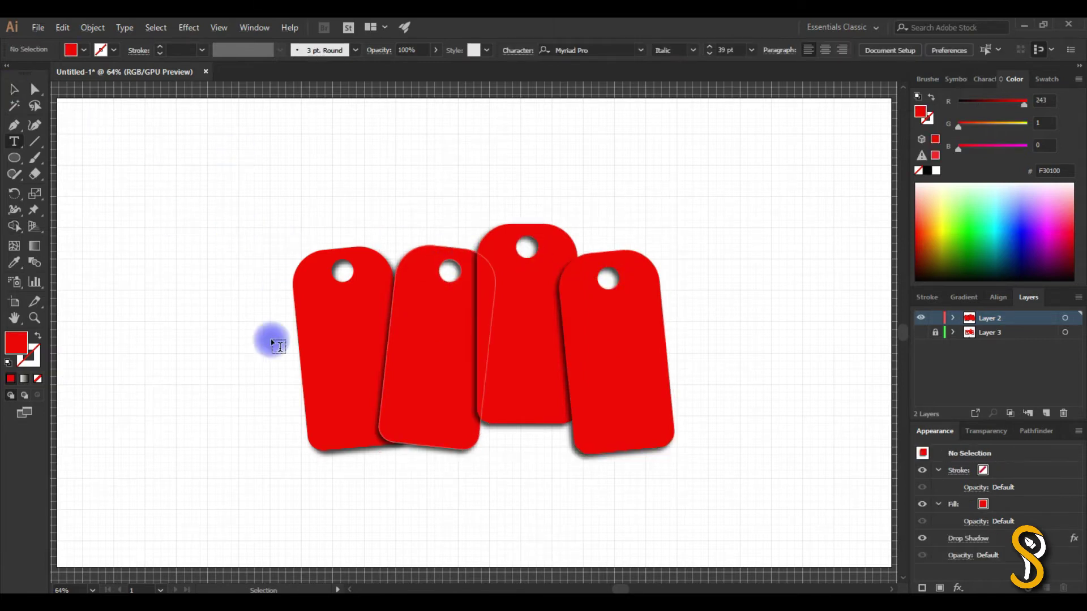
{"action": "type", "text": "S"}
{"action": "key", "text": "Escape"}
{"action": "left_click_drag", "start_coordinate": [287, 337], "coordinate": [409, 188]}
{"action": "left_click_drag", "start_coordinate": [338, 305], "coordinate": [372, 400]}
{"action": "key", "text": "ctrl+c"}
{"action": "key", "text": "ctrl+v"}
{"action": "left_click_drag", "start_coordinate": [399, 449], "coordinate": [451, 456]}
{"action": "left_click_drag", "start_coordinate": [378, 428], "coordinate": [367, 421]}
Position the S above the first tag but beneath the second, and delete the extra S over the second tag
{"action": "key", "text": "ctrl+shift+["}
{"action": "left_click_drag", "start_coordinate": [297, 258], "coordinate": [310, 267]}
{"action": "key", "text": "ctrl+shift+["}
{"action": "left_click", "coordinate": [330, 335]}
{"action": "key", "text": "Up"}
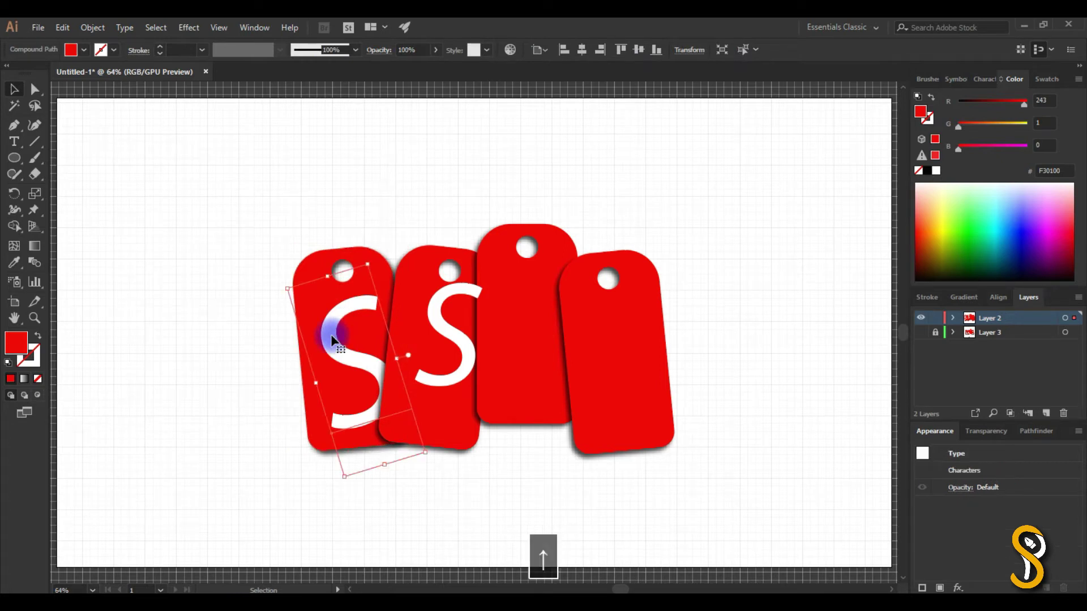
{"action": "key", "text": "Left"}
{"action": "left_click", "coordinate": [448, 381]}
{"action": "key", "text": "Delete"}
Duplicate the S onto the second tag, change it to A and rotate it to match the tag's tilt
{"action": "left_click_drag", "start_coordinate": [347, 357], "coordinate": [434, 351]}
{"action": "key", "text": "ctrl+shift+]"}
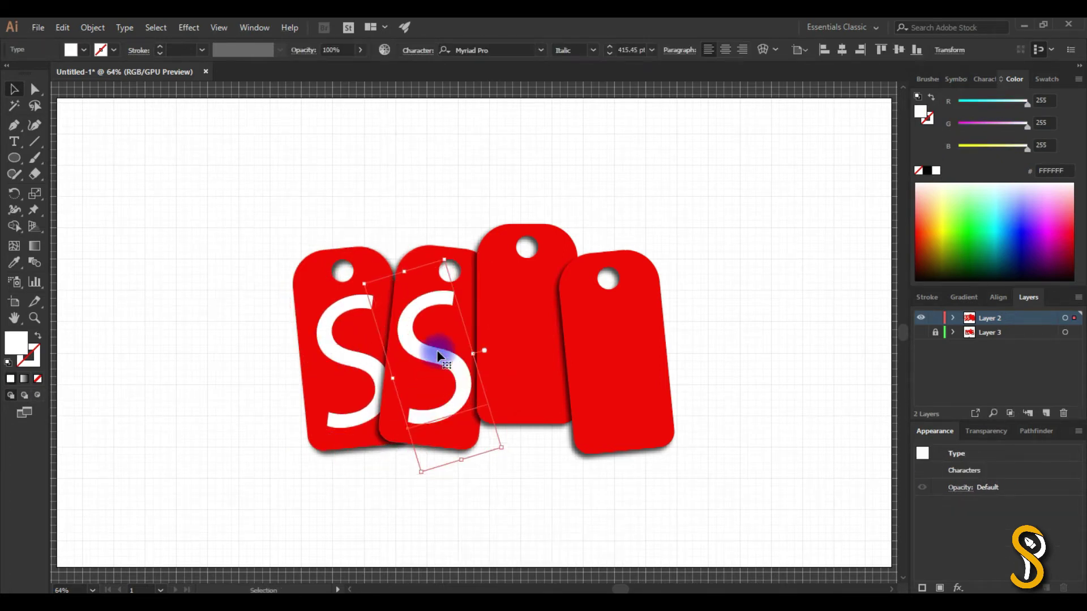
{"action": "double_click", "coordinate": [439, 356]}
{"action": "type", "text": "A"}
{"action": "key", "text": "Escape"}
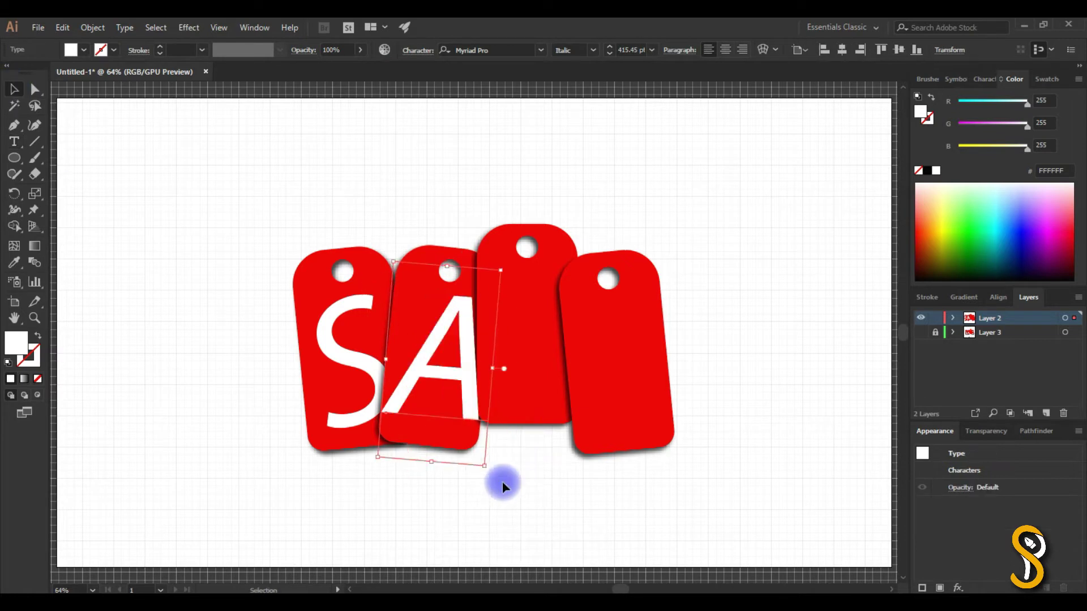
{"action": "left_click_drag", "start_coordinate": [464, 391], "coordinate": [457, 395]}
{"action": "left_click_drag", "start_coordinate": [370, 462], "coordinate": [379, 448]}
Duplicate the A onto the third tag and restack the third and fourth tags above the second
{"action": "left_click_drag", "start_coordinate": [468, 394], "coordinate": [545, 351]}
{"action": "left_click", "coordinate": [519, 233]}
{"action": "left_click", "coordinate": [520, 299]}
{"action": "key", "text": "ctrl+shift+]"}
{"action": "left_click", "coordinate": [607, 341]}
{"action": "key", "text": "ctrl+shift+]"}
Change the letter on the third tag to L and adjust its rotation to fit the tag
{"action": "double_click", "coordinate": [542, 350]}
{"action": "key", "text": "ctrl+a"}
{"action": "type", "text": "L"}
{"action": "left_click", "coordinate": [14, 90]}
{"action": "left_click_drag", "start_coordinate": [551, 442], "coordinate": [578, 435]}
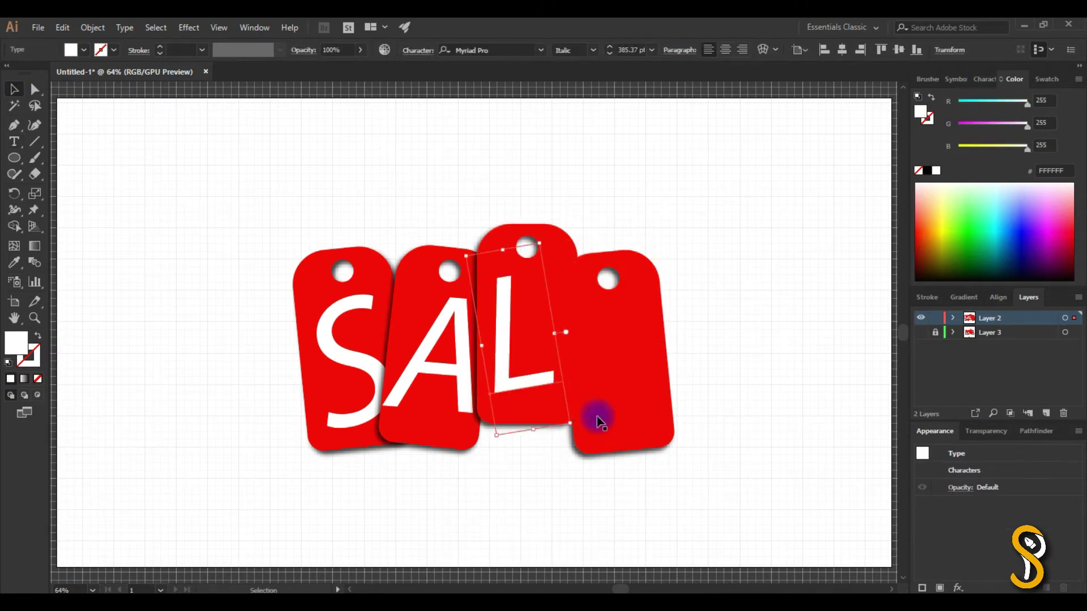
Duplicate the L onto the fourth tag and bring that tag and its letter to the front
{"action": "left_click_drag", "start_coordinate": [520, 403], "coordinate": [654, 366]}
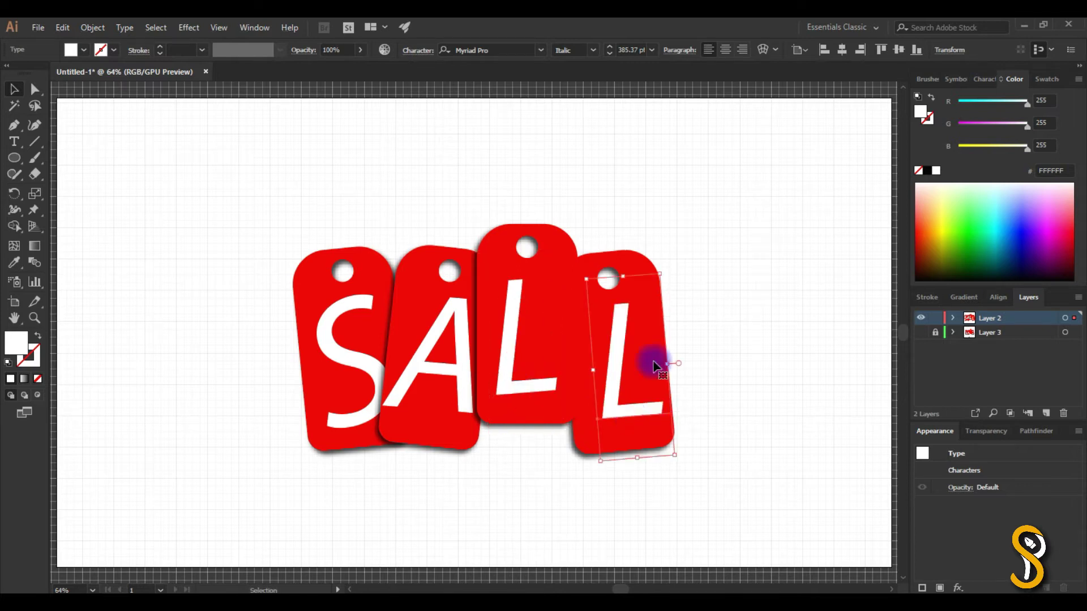
{"action": "left_click", "coordinate": [619, 376], "text": "shift"}
{"action": "key", "text": "ctrl+shift+]"}
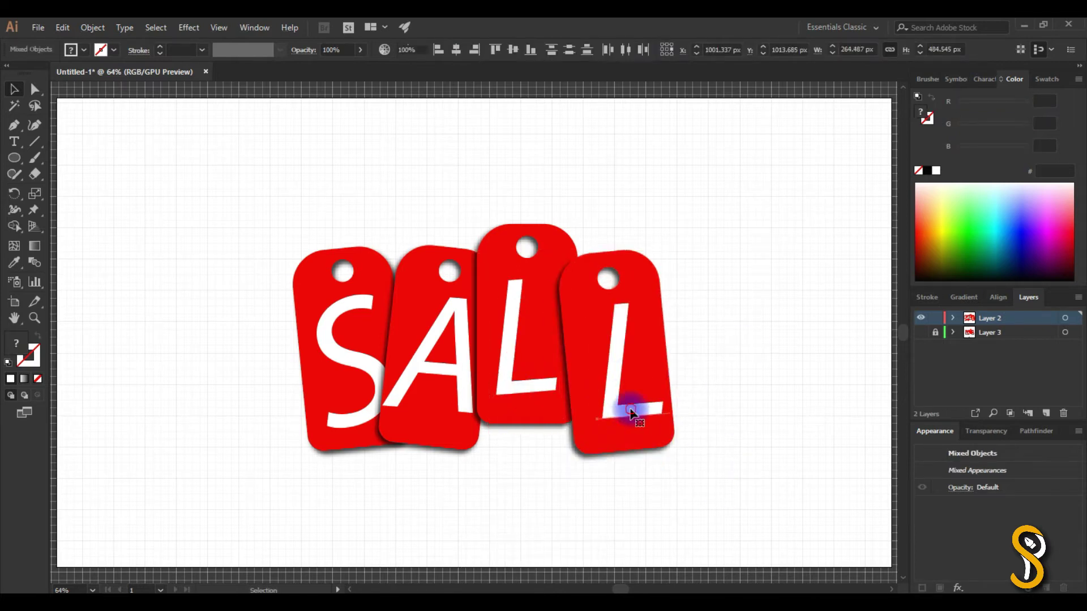
Change the letter on the fourth tag to E and adjust its rotation to fit the tag
{"action": "double_click", "coordinate": [633, 413]}
{"action": "key", "text": "ctrl+a"}
{"action": "type", "text": "E"}
{"action": "left_click", "coordinate": [14, 89]}
{"action": "left_click_drag", "start_coordinate": [658, 269], "coordinate": [635, 262]}
Show the reference layer and compare the finished SALE tags with it
{"action": "left_click", "coordinate": [921, 333]}
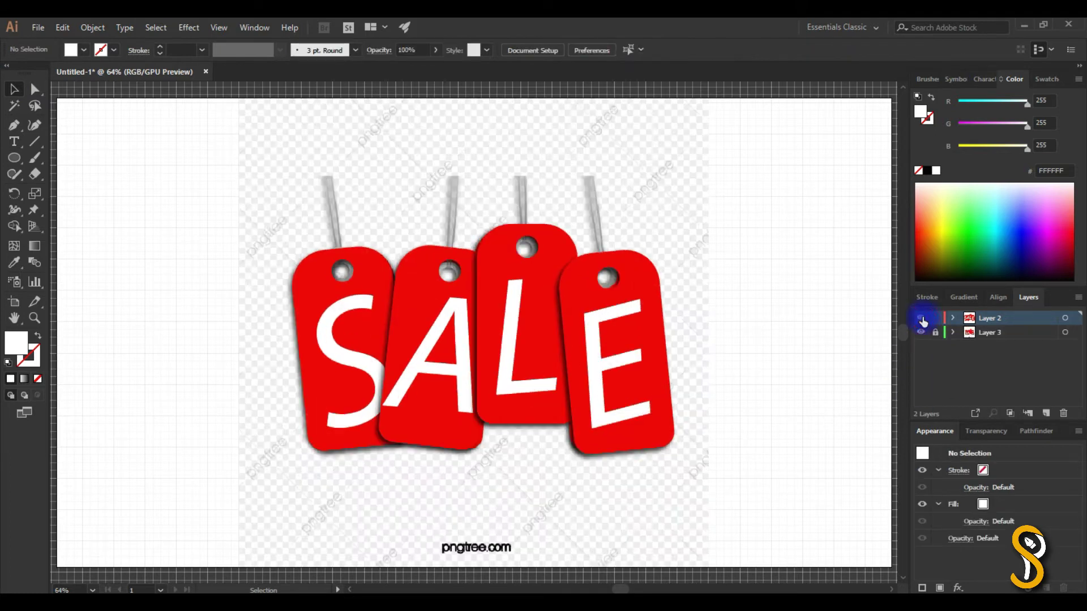
{"action": "left_click", "coordinate": [921, 319]}
{"action": "key", "text": "ctrl+0"}
{"action": "key", "text": "ctrl+a"}
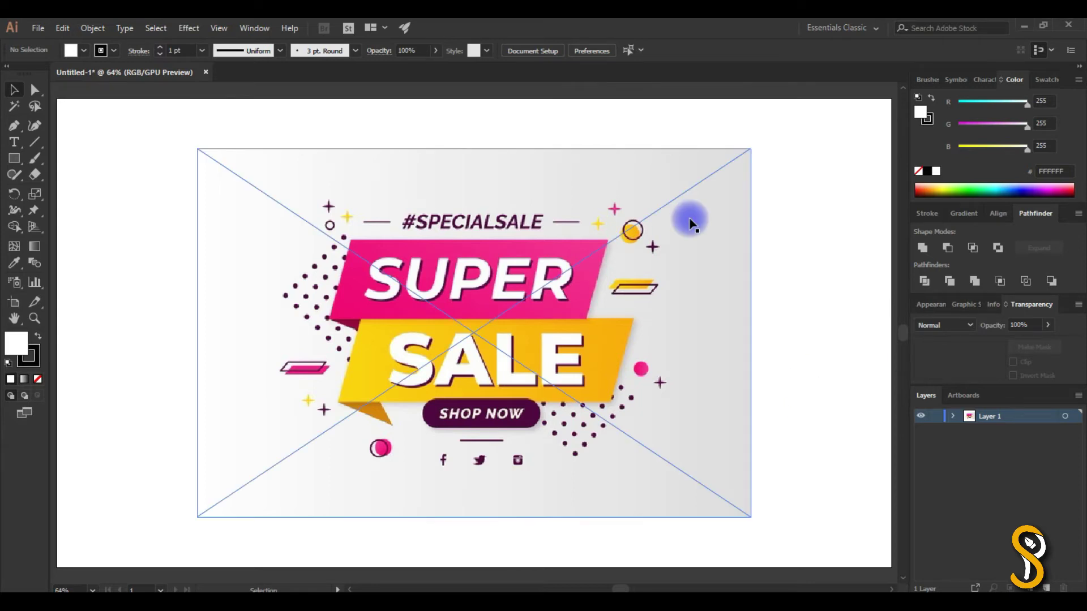
Center the linked SUPER SALE image horizontally and vertically on the artboard
{"action": "left_click", "coordinate": [711, 352]}
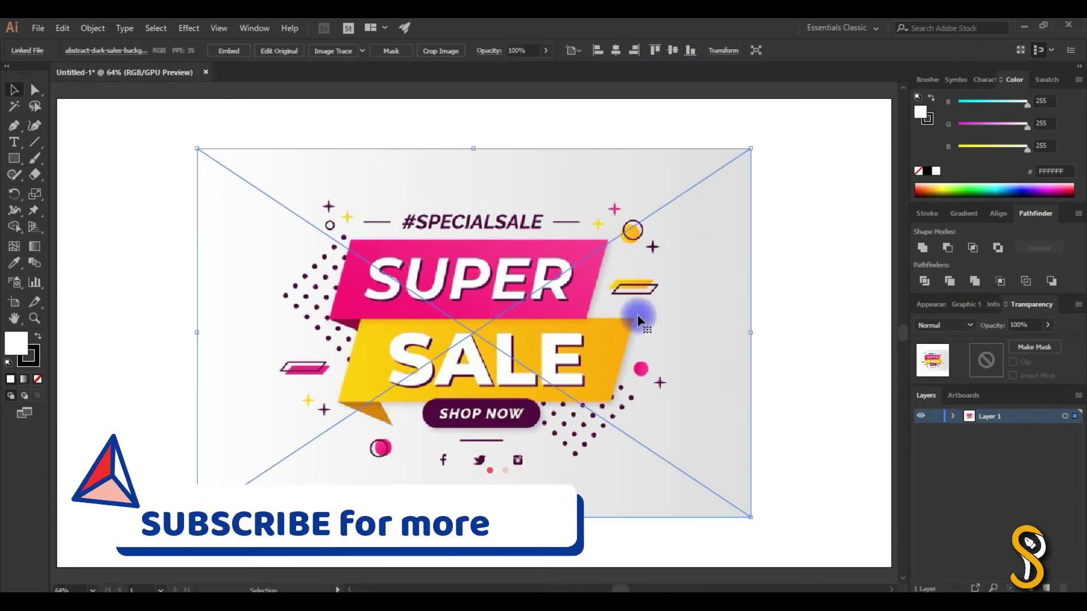
{"action": "left_click_drag", "start_coordinate": [357, 309], "coordinate": [325, 301]}
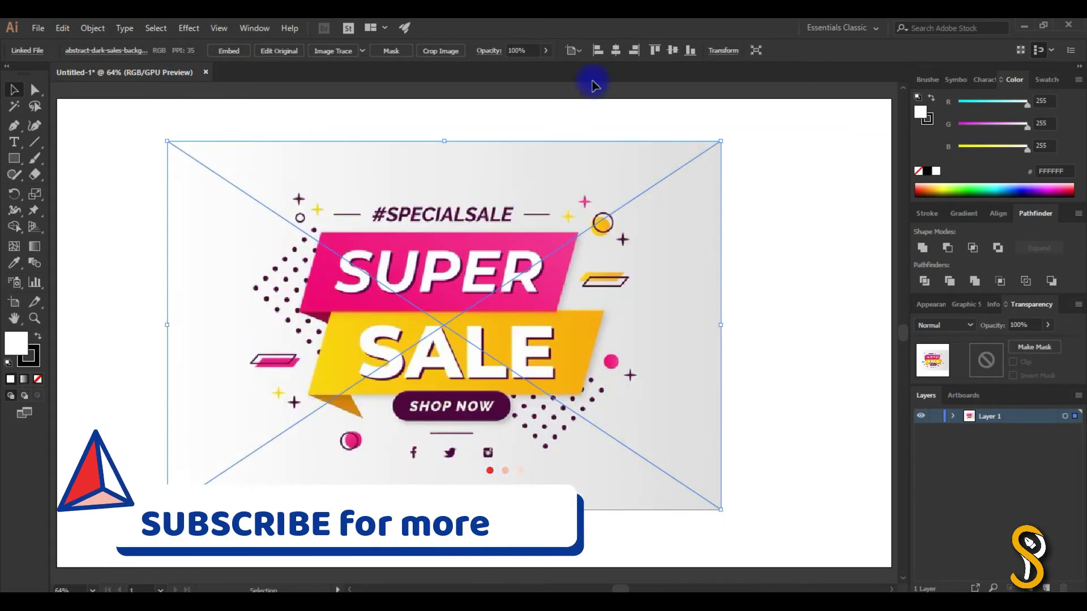
{"action": "left_click", "coordinate": [616, 51]}
{"action": "left_click", "coordinate": [673, 51]}
Lock the image's layer and group the Layers panel with the Transparency panel
{"action": "left_click", "coordinate": [936, 416]}
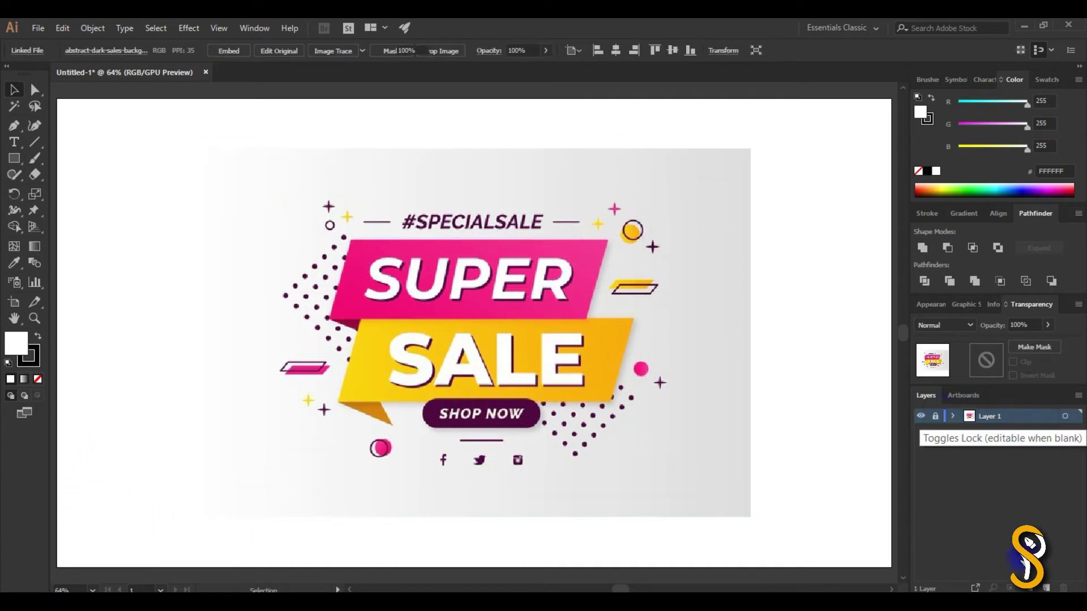
{"action": "left_click_drag", "start_coordinate": [1008, 394], "coordinate": [1038, 304]}
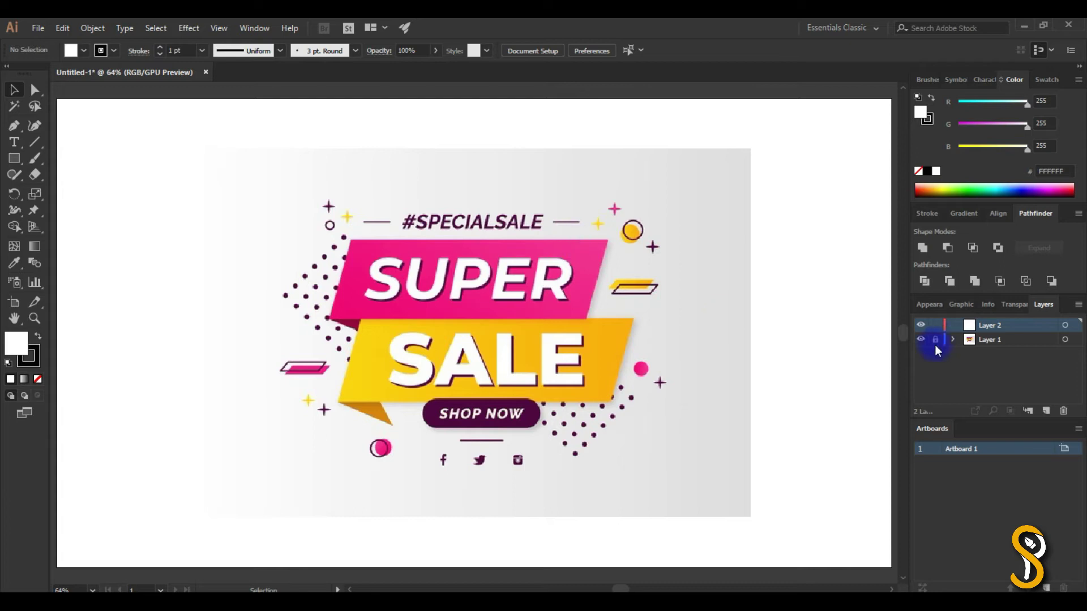
Trace the upper SUPER ribbon as a closed parallelogram with the Pen tool and fill it with the sampled pink FF157F, without a stroke
{"action": "key", "text": "p"}
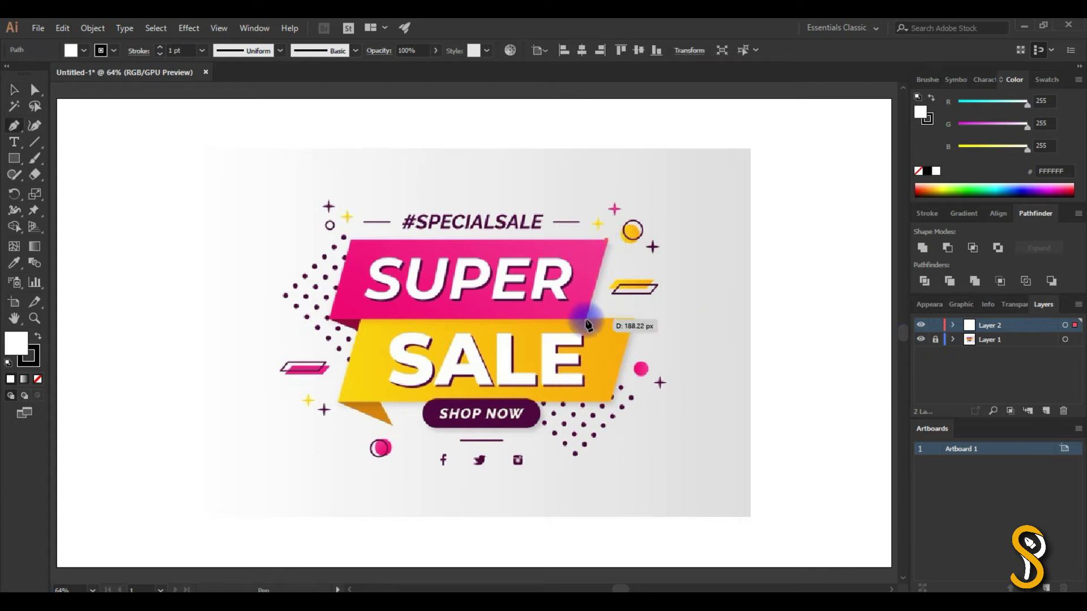
{"action": "left_click", "coordinate": [586, 321]}
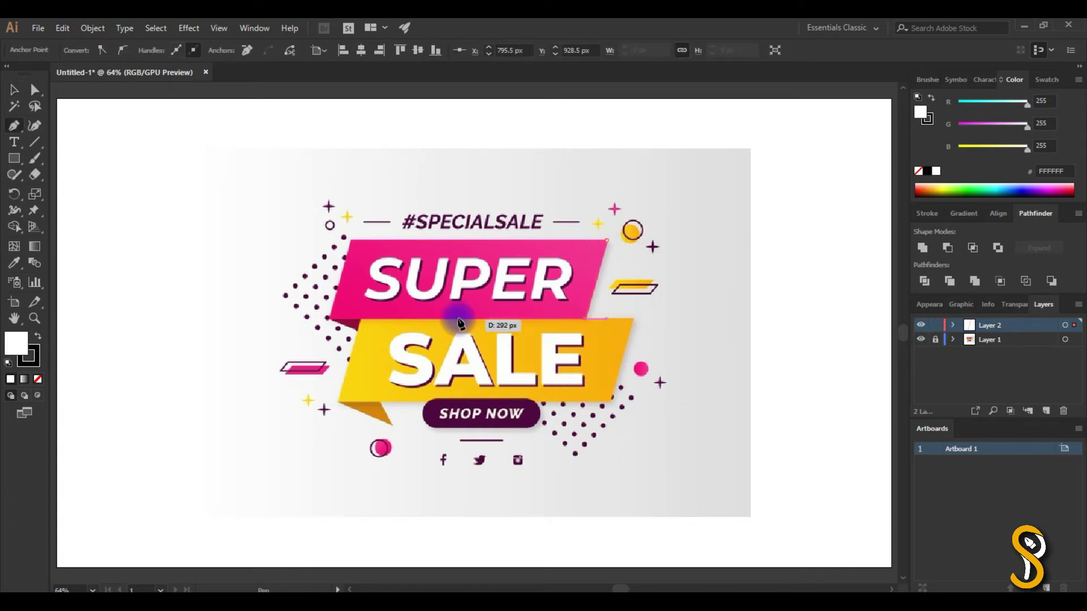
{"action": "left_click", "coordinate": [329, 319]}
{"action": "left_click", "coordinate": [350, 240]}
{"action": "left_click", "coordinate": [607, 240]}
{"action": "key", "text": "shift+x"}
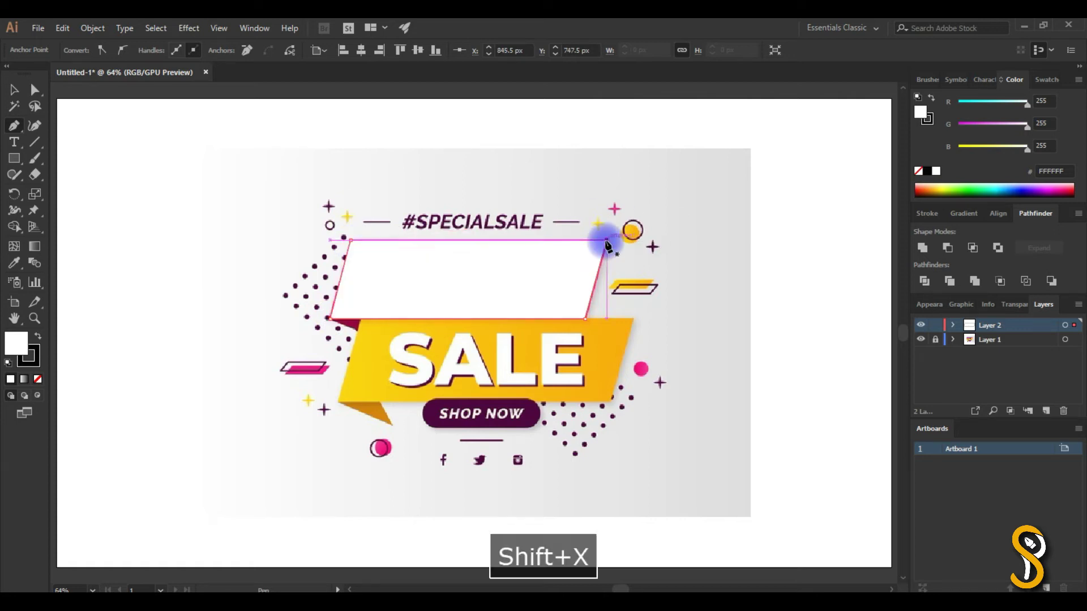
{"action": "key", "text": "slash"}
{"action": "key", "text": "i"}
{"action": "left_click", "coordinate": [425, 244]}
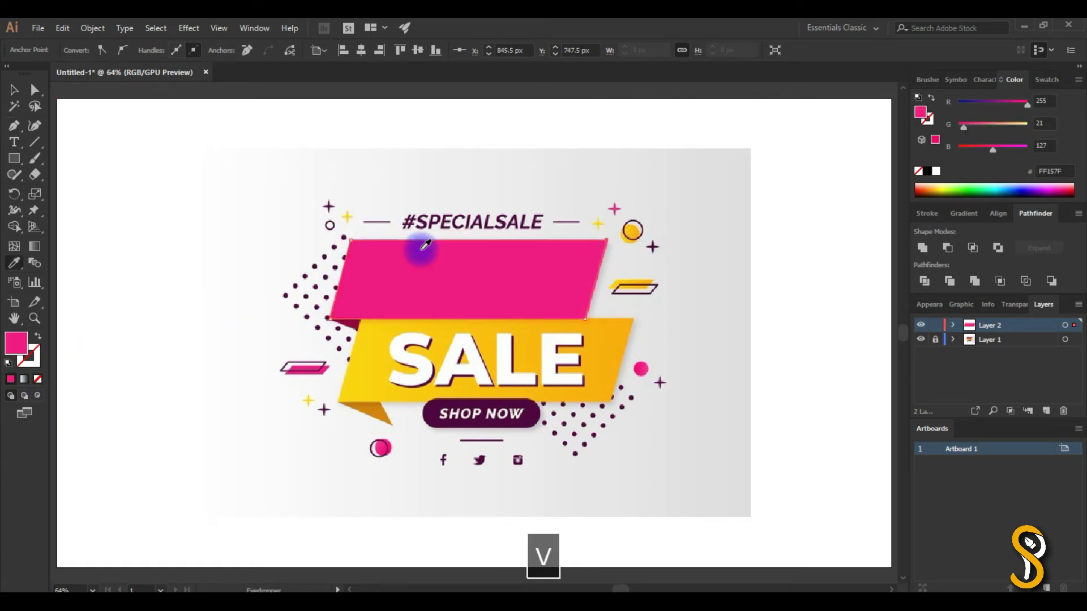
Draw the triangular fold beneath the pink ribbon's lower-left corner and fill it with the sampled dark red 8E053F
{"action": "key", "text": "ctrl+equal"}
{"action": "key", "text": "v"}
{"action": "left_click_drag", "start_coordinate": [626, 584], "coordinate": [621, 590]}
{"action": "scroll", "coordinate": [903, 328], "scroll_direction": "down", "scroll_amount": 4}
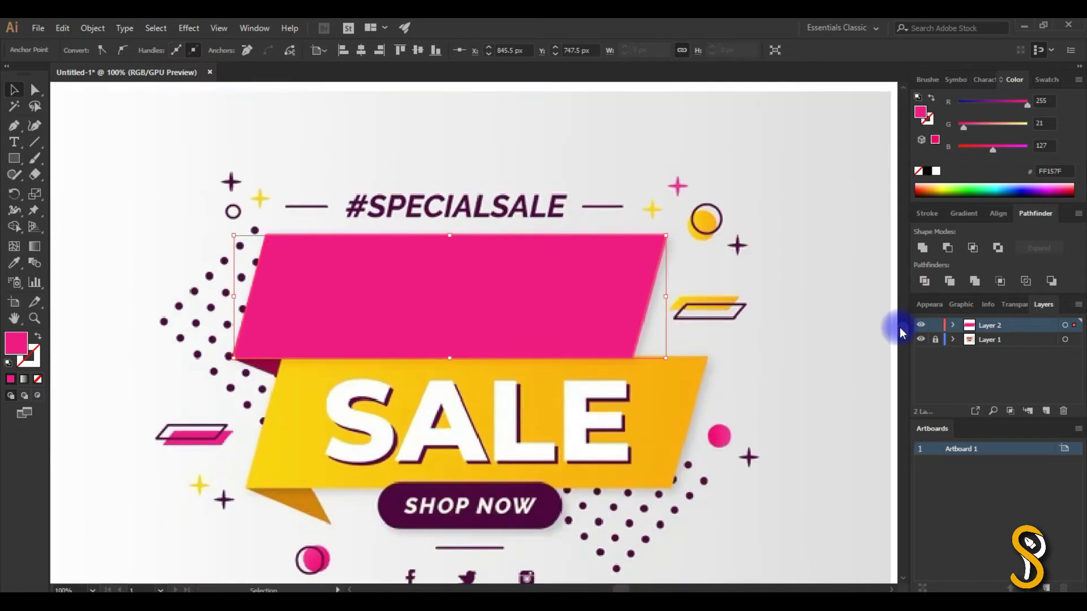
{"action": "key", "text": "p"}
{"action": "left_click", "coordinate": [233, 339]}
{"action": "left_click", "coordinate": [282, 340]}
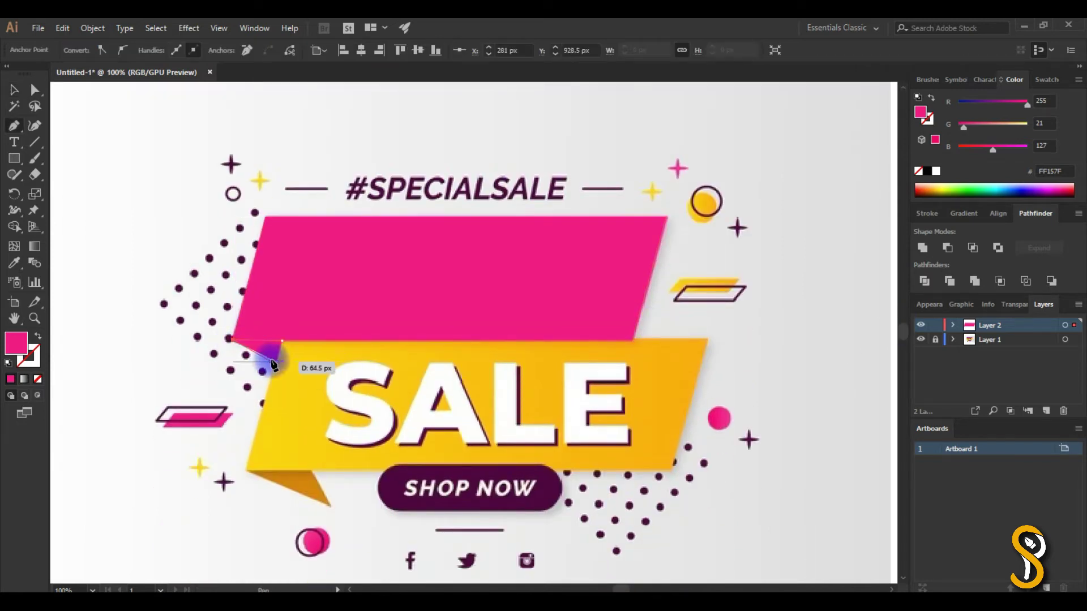
{"action": "key", "text": "shift+x"}
{"action": "left_click", "coordinate": [274, 350]}
{"action": "key", "text": "v"}
{"action": "left_click", "coordinate": [315, 390]}
Trace the lower SALE ribbon as a closed parallelogram and fill it with the sampled orange-yellow FFAD01
{"action": "key", "text": "p"}
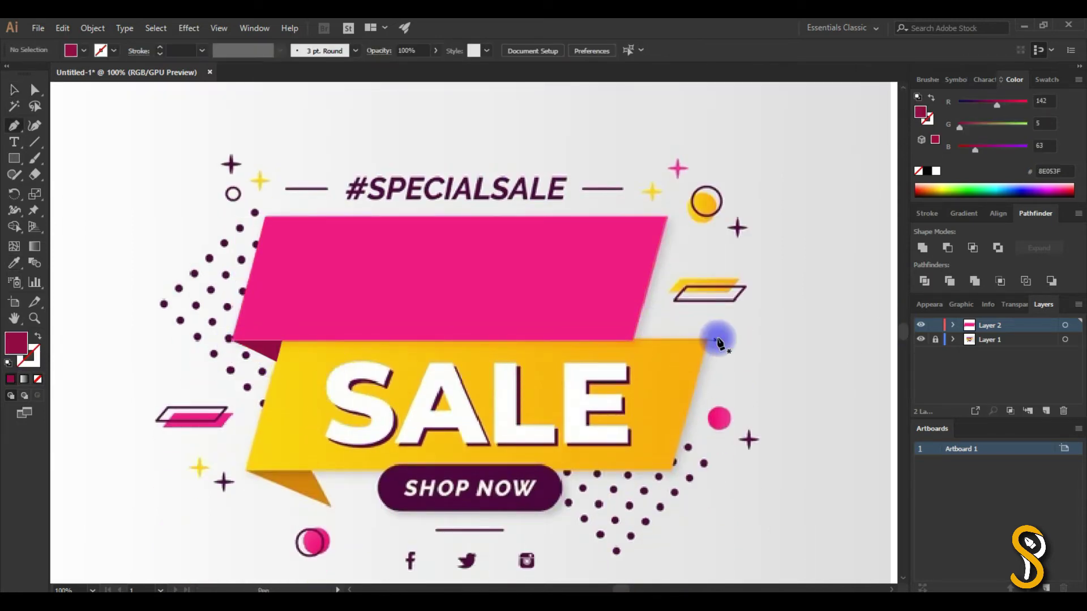
{"action": "left_click", "coordinate": [673, 469]}
{"action": "left_click", "coordinate": [246, 471]}
{"action": "left_click", "coordinate": [282, 340]}
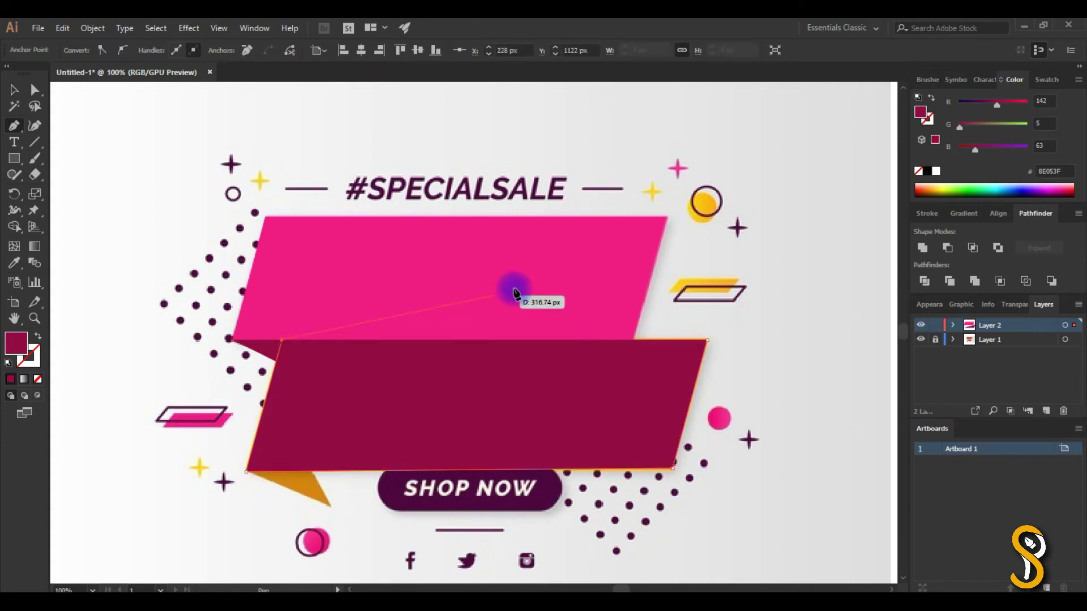
{"action": "key", "text": "shift+x"}
{"action": "left_click", "coordinate": [662, 376]}
Draw the triangular fold beneath the yellow ribbon's lower-left corner and fill it with the sampled darker orange D38002
{"action": "key", "text": "p"}
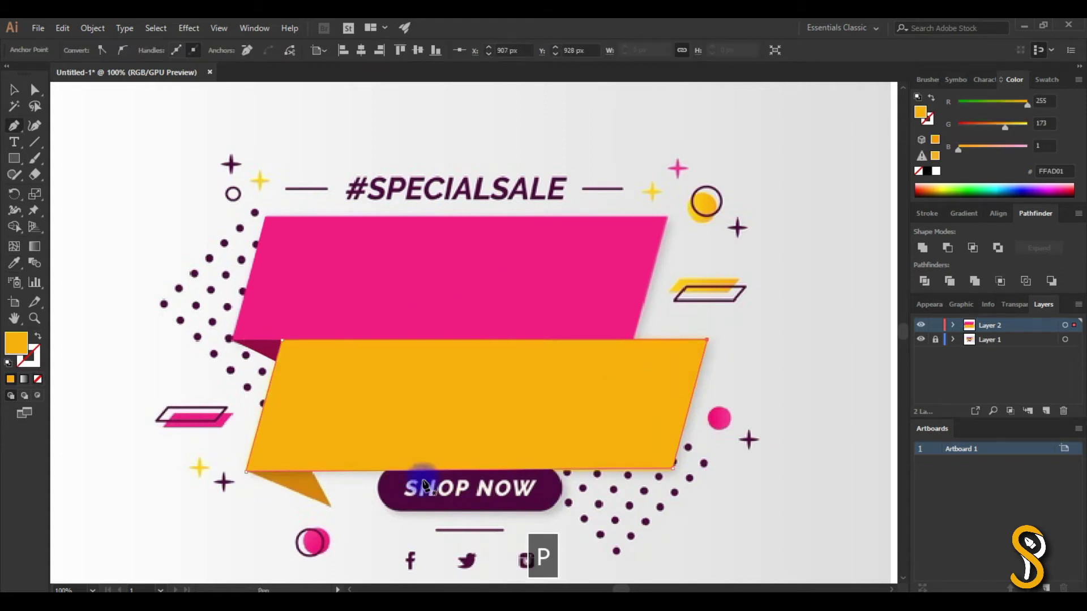
{"action": "left_click", "coordinate": [247, 472]}
{"action": "key", "text": "shift+x"}
{"action": "key", "text": "i"}
{"action": "left_click", "coordinate": [312, 480]}
{"action": "key", "text": "ctrl+shift+a"}
Draw a rectangle about 268 by 60 px over the SHOP NOW button, round its corners to 25 px and fill it with the sampled dark purple
{"action": "key", "text": "m"}
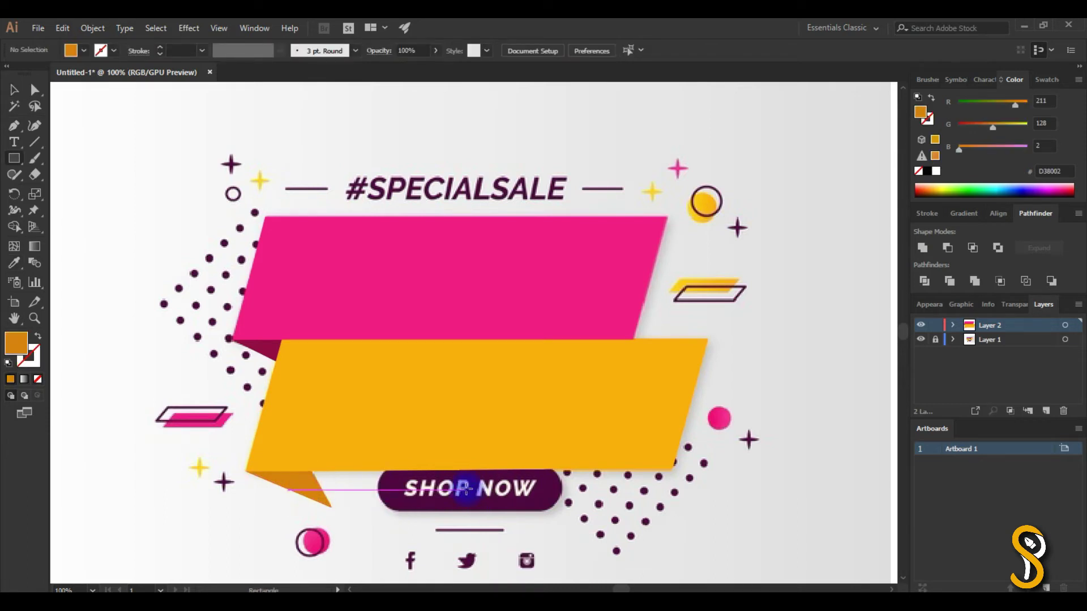
{"action": "left_click_drag", "start_coordinate": [515, 484], "coordinate": [563, 470]}
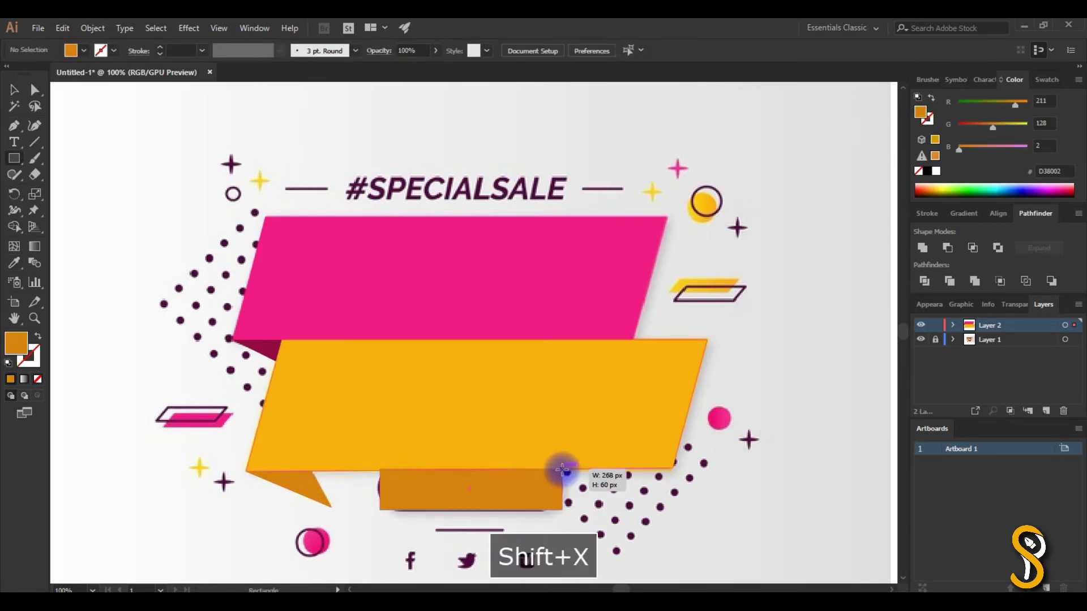
{"action": "key", "text": "shift+x"}
{"action": "key", "text": "Left"}
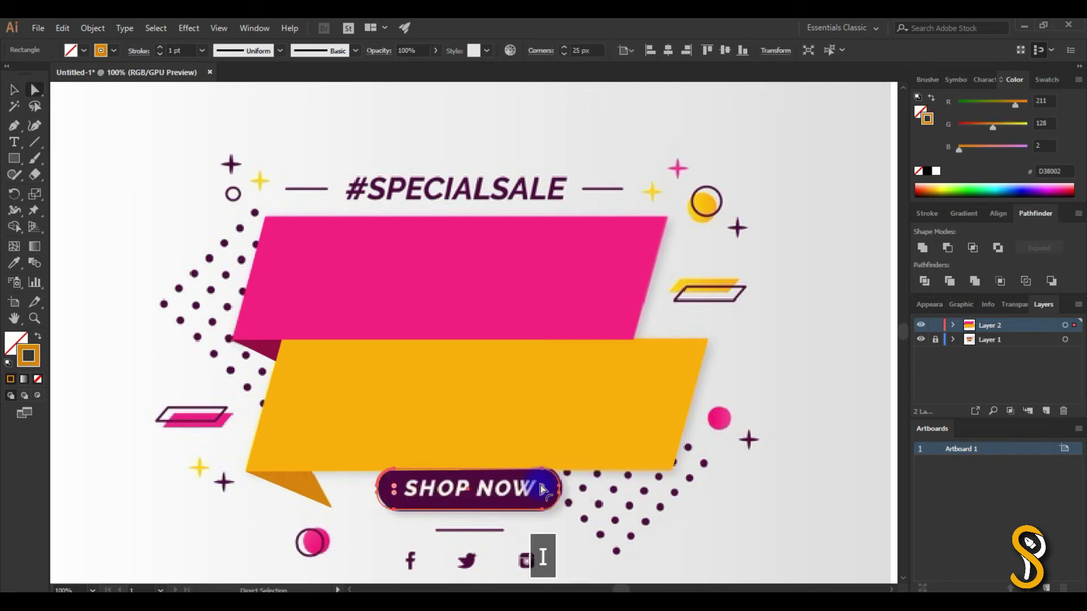
{"action": "key", "text": "i"}
{"action": "left_click", "coordinate": [388, 489]}
{"action": "key", "text": "v"}
{"action": "left_click", "coordinate": [533, 514]}
Group both ribbons, their folds and the button shape together
{"action": "key", "text": "ctrl+minus"}
{"action": "key", "text": "ctrl+minus"}
{"action": "key", "text": "ctrl+plus"}
{"action": "key", "text": "ctrl+plus"}
{"action": "left_click_drag", "start_coordinate": [228, 521], "coordinate": [576, 225]}
{"action": "key", "text": "ctrl+g"}
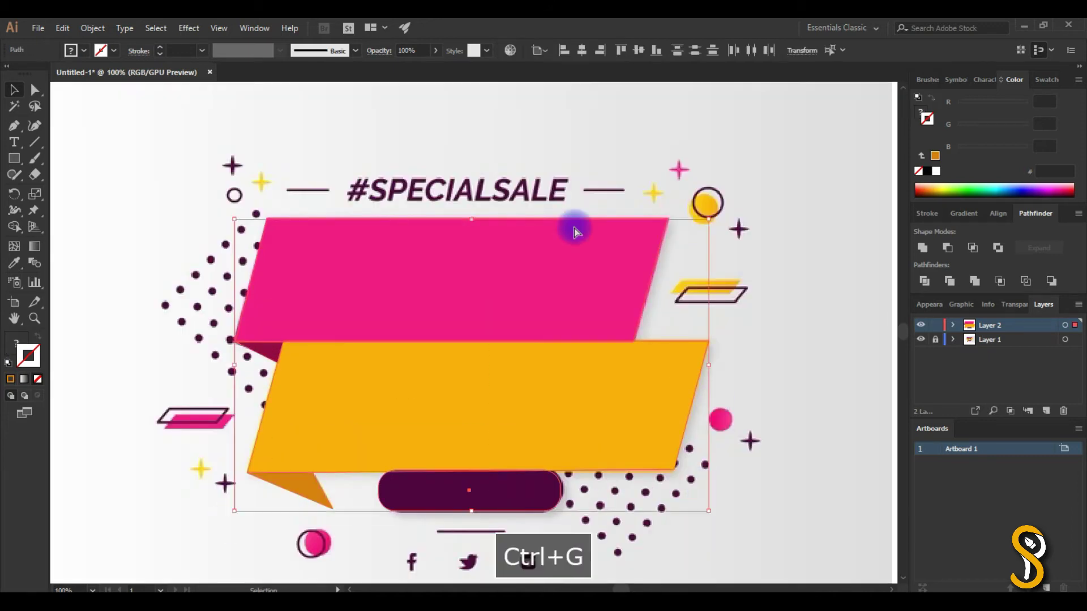
{"action": "left_click", "coordinate": [753, 271]}
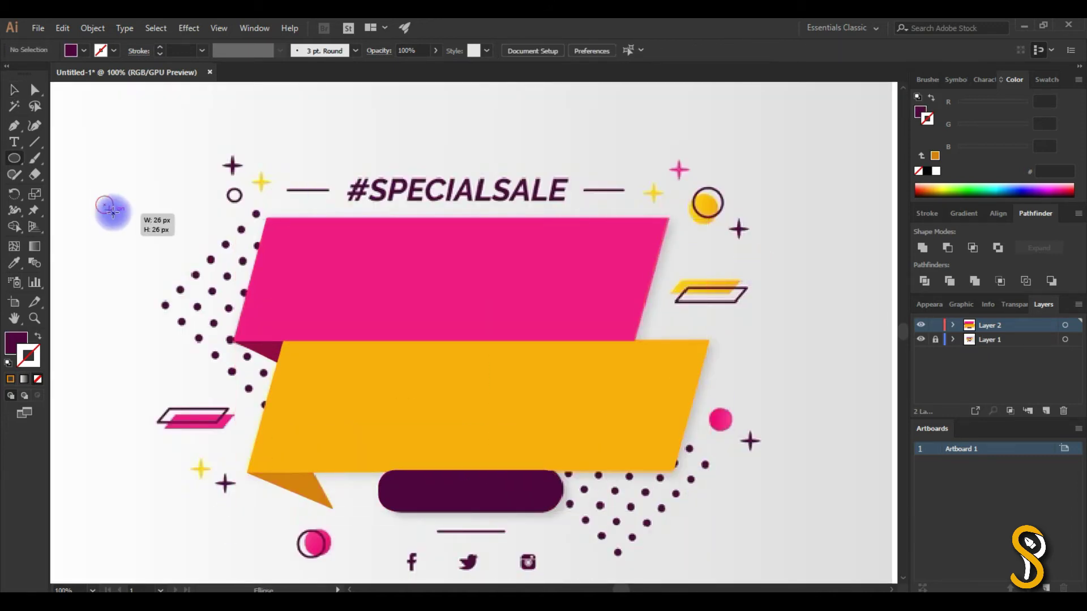
Duplicate an 18 px dark purple circle diagonally at a 32 px offset into a row of seven dots at the upper left of the artwork
{"action": "key", "text": "v"}
{"action": "left_click_drag", "start_coordinate": [106, 205], "coordinate": [131, 184]}
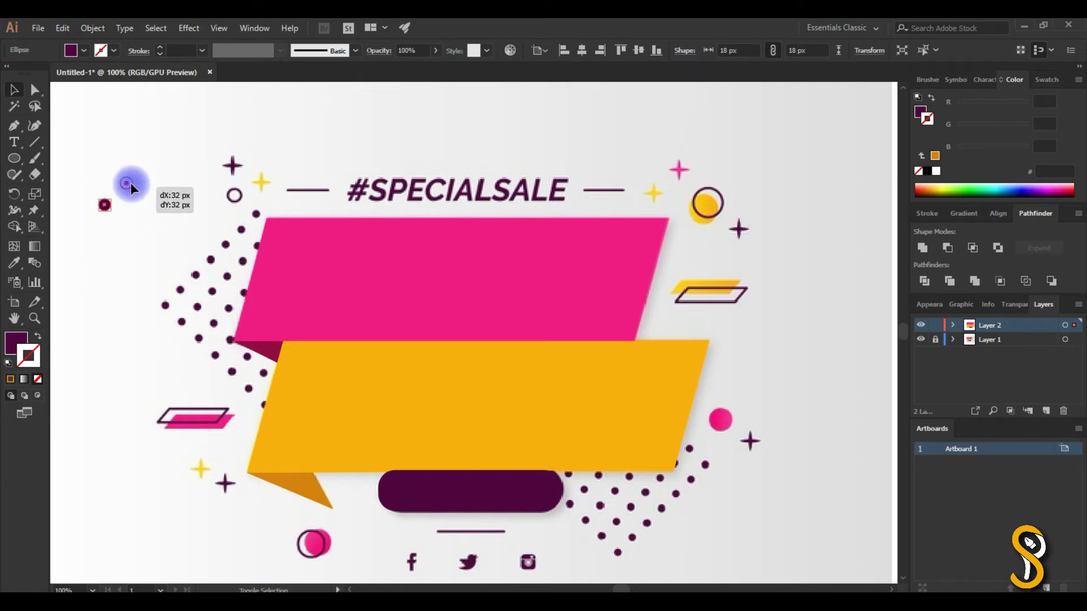
{"action": "key", "text": "ctrl+d"}
{"action": "key", "text": "ctrl+d"}
{"action": "key", "text": "ctrl+d"}
{"action": "key", "text": "ctrl+d"}
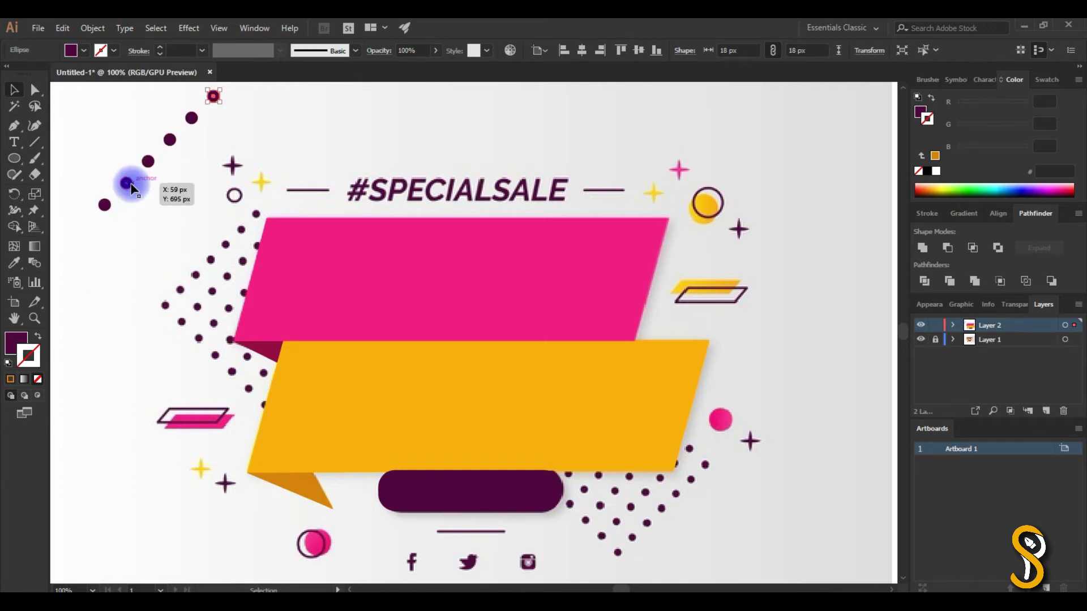
{"action": "key", "text": "ctrl+d"}
Copy the diagonal row of dots repeatedly down and to the right to build a diamond-shaped grid of seven rows
{"action": "left_click_drag", "start_coordinate": [64, 260], "coordinate": [274, 103]}
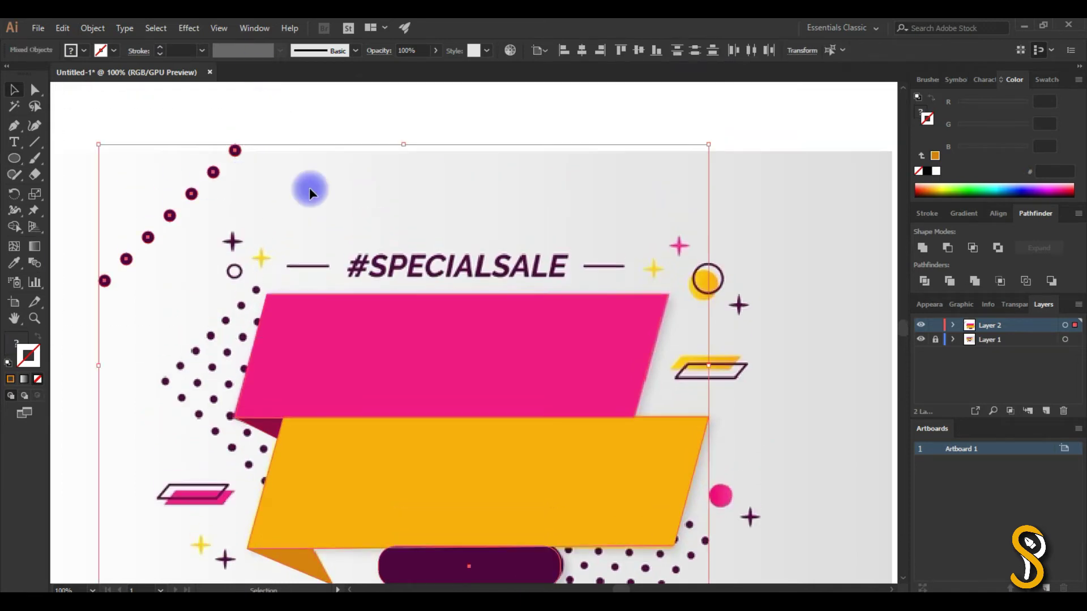
{"action": "left_click_drag", "start_coordinate": [74, 318], "coordinate": [231, 144]}
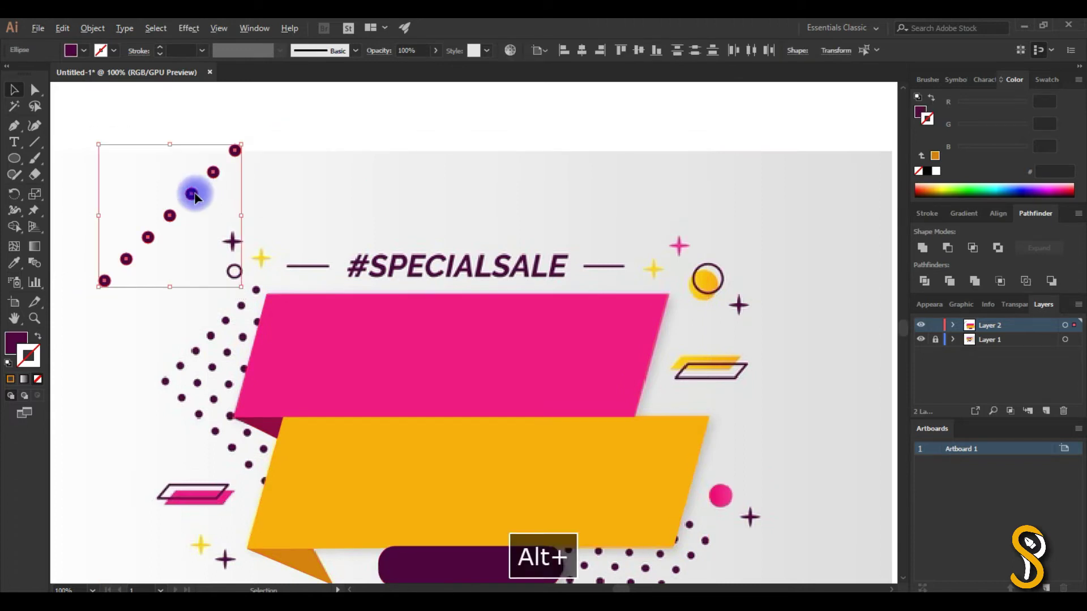
{"action": "left_click_drag", "start_coordinate": [192, 193], "coordinate": [214, 219]}
{"action": "key", "text": "ctrl+d"}
{"action": "key", "text": "ctrl+d"}
{"action": "key", "text": "ctrl+d"}
{"action": "key", "text": "ctrl+d"}
{"action": "key", "text": "ctrl+d"}
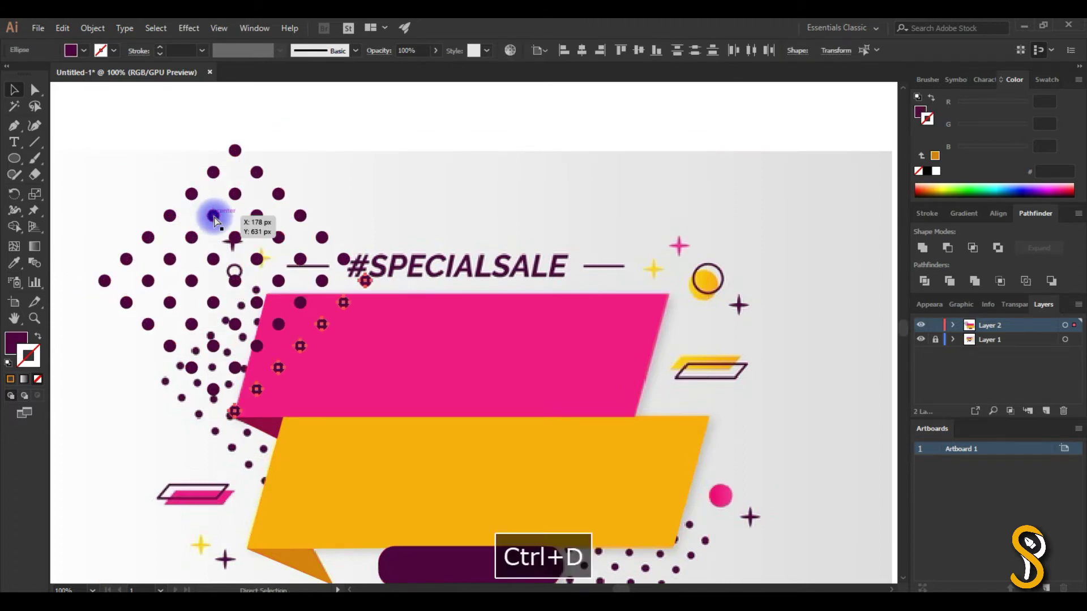
{"action": "key", "text": "ctrl+shift+a"}
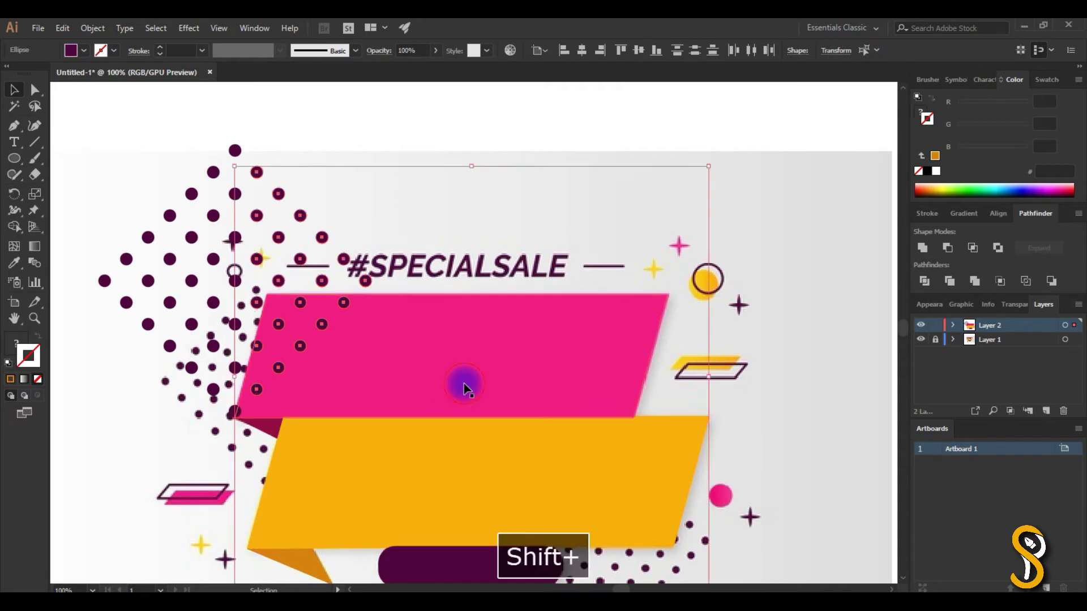
Delete the right half of the dot grid, keeping the ribbons, and group the remaining dots
{"action": "key", "text": "ctrl+minus"}
{"action": "key", "text": "ctrl+0"}
{"action": "left_click_drag", "start_coordinate": [114, 382], "coordinate": [309, 174]}
{"action": "left_click", "coordinate": [347, 353], "text": "shift"}
{"action": "key", "text": "ctrl+g"}
{"action": "left_click", "coordinate": [1042, 339]}
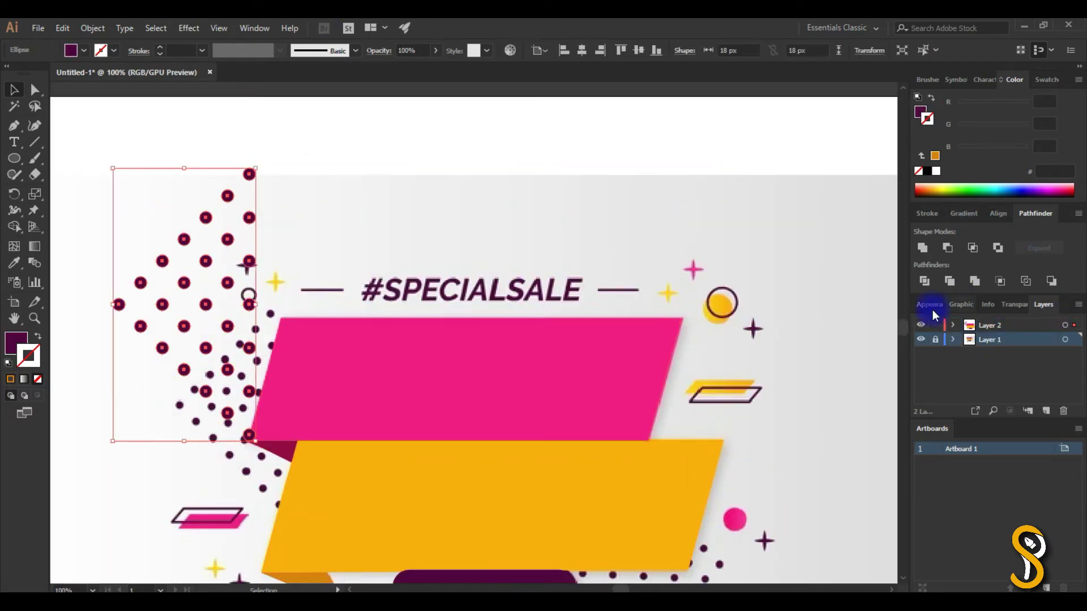
{"action": "key", "text": "ctrl+shift+F10"}
{"action": "key", "text": "ctrl+z"}
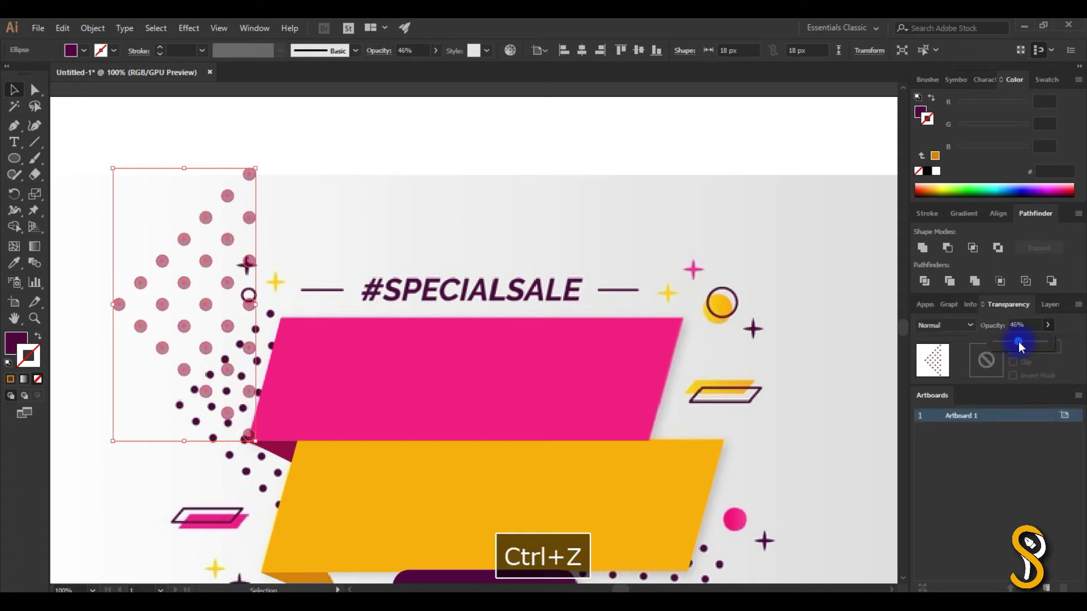
Unlock Layer 1, lower the reference image's opacity to 53%, relock the layer and make Layer 2 active
{"action": "key", "text": "F7"}
{"action": "left_click", "coordinate": [935, 340]}
{"action": "left_click", "coordinate": [978, 341]}
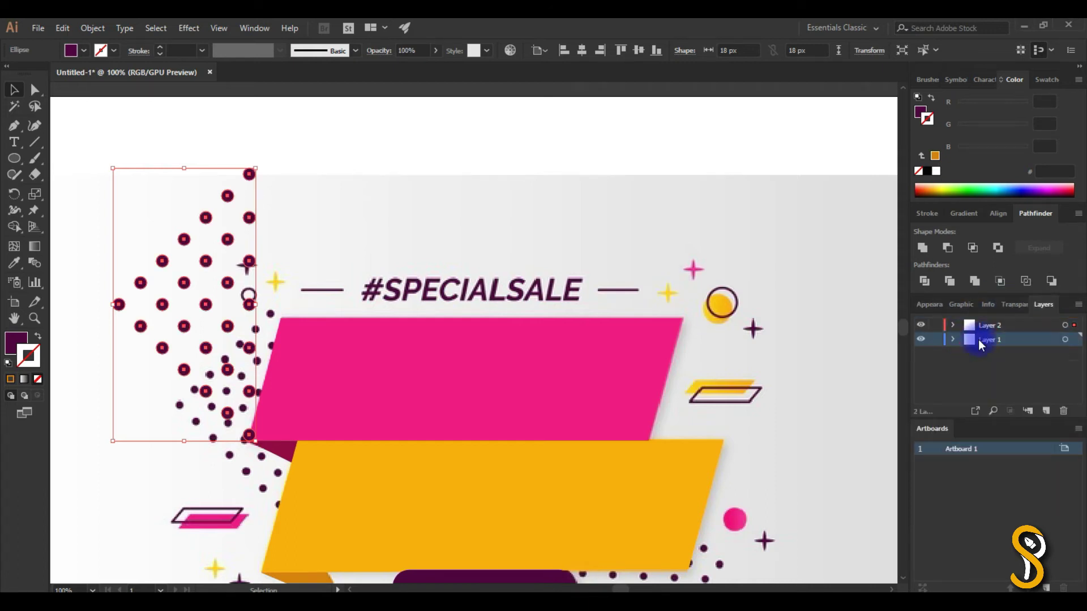
{"action": "left_click", "coordinate": [1074, 339]}
{"action": "left_click", "coordinate": [1014, 304]}
{"action": "left_click", "coordinate": [1021, 342]}
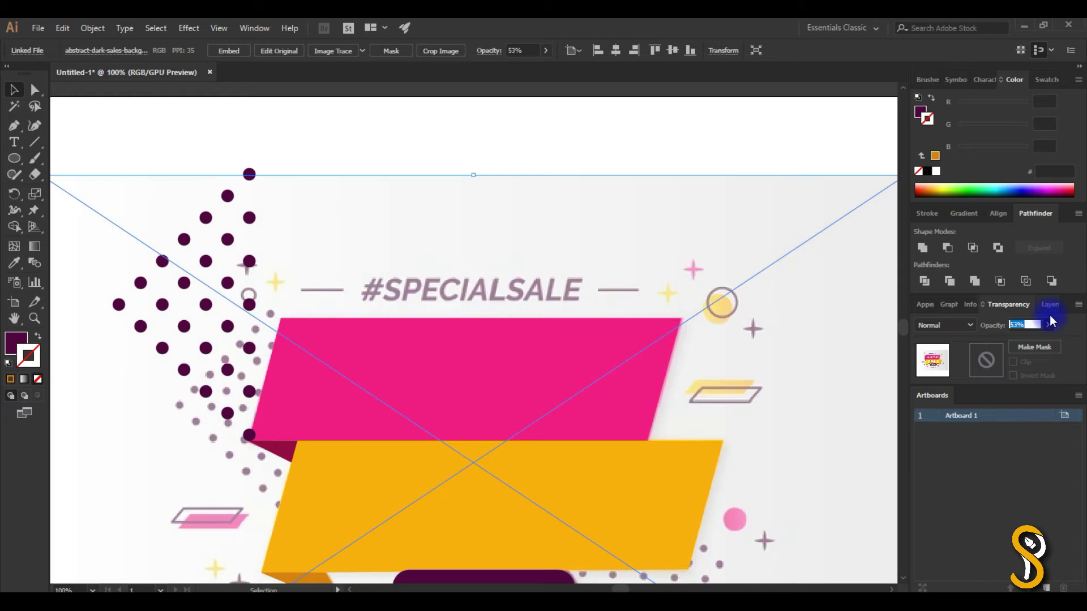
{"action": "left_click", "coordinate": [1050, 306]}
{"action": "left_click", "coordinate": [974, 326]}
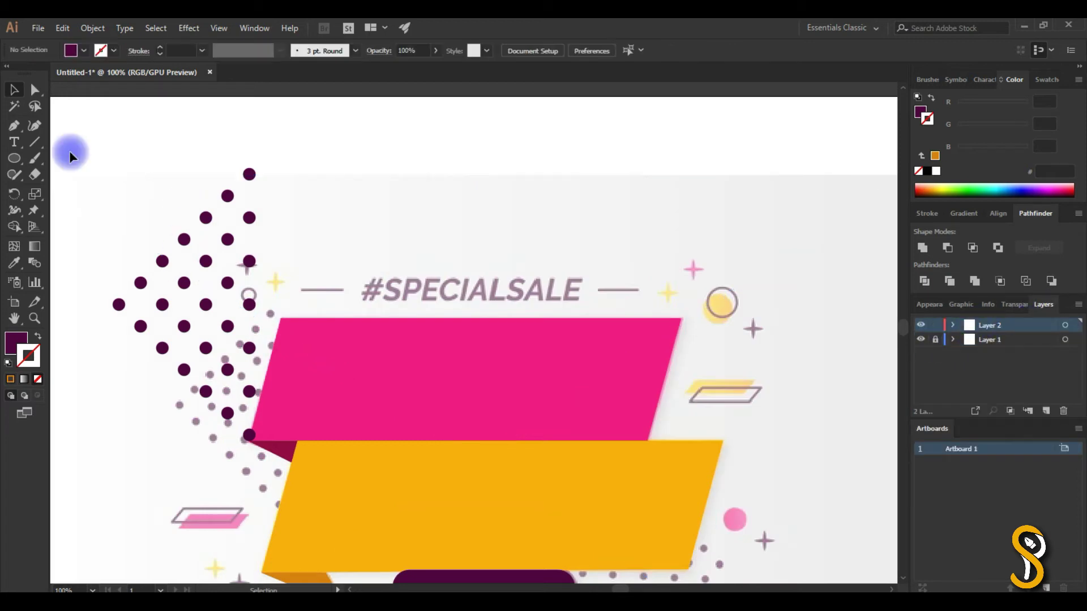
Scale the dot group down to 12.686 px dots and align it with the reference dots beside the pink ribbon
{"action": "left_click_drag", "start_coordinate": [173, 262], "coordinate": [260, 336]}
{"action": "left_click_drag", "start_coordinate": [299, 289], "coordinate": [289, 299]}
{"action": "key", "text": "shift+Left"}
{"action": "key", "text": "shift+Left"}
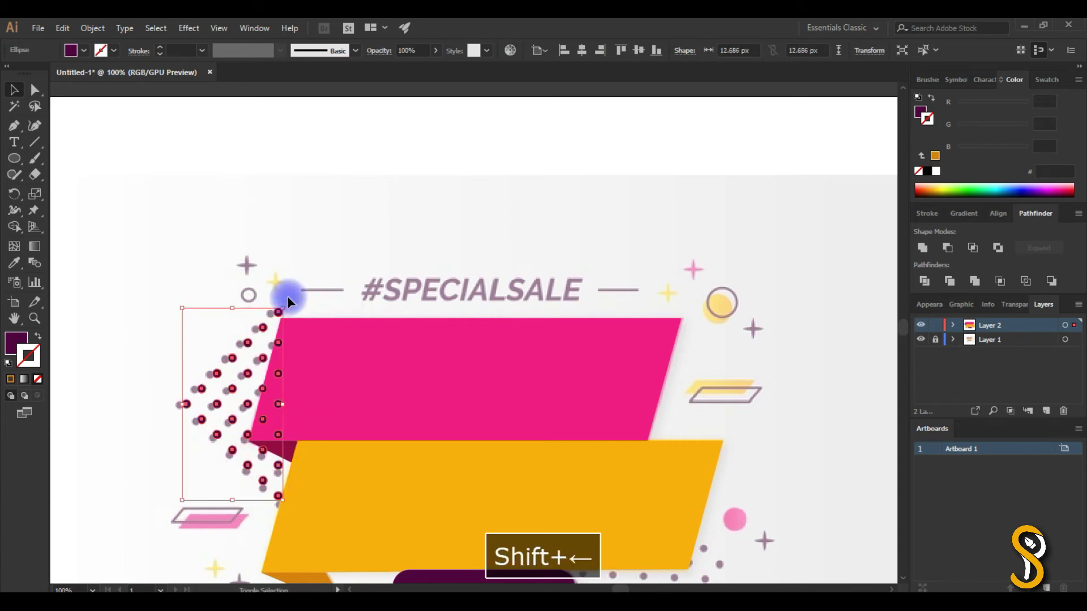
Send the dot group to the back, behind the ribbons
{"action": "left_click", "coordinate": [388, 272]}
{"action": "left_click", "coordinate": [257, 389]}
{"action": "key", "text": "ctrl+shift+["}
{"action": "left_click", "coordinate": [387, 271]}
Duplicate the dot group, rotate the copy to point downward and place it over the reference dots below the yellow ribbon's right end
{"action": "scroll", "coordinate": [408, 306], "scroll_direction": "down", "scroll_amount": 3}
{"action": "left_click", "coordinate": [223, 253]}
{"action": "key", "text": "ctrl+c"}
{"action": "key", "text": "f"}
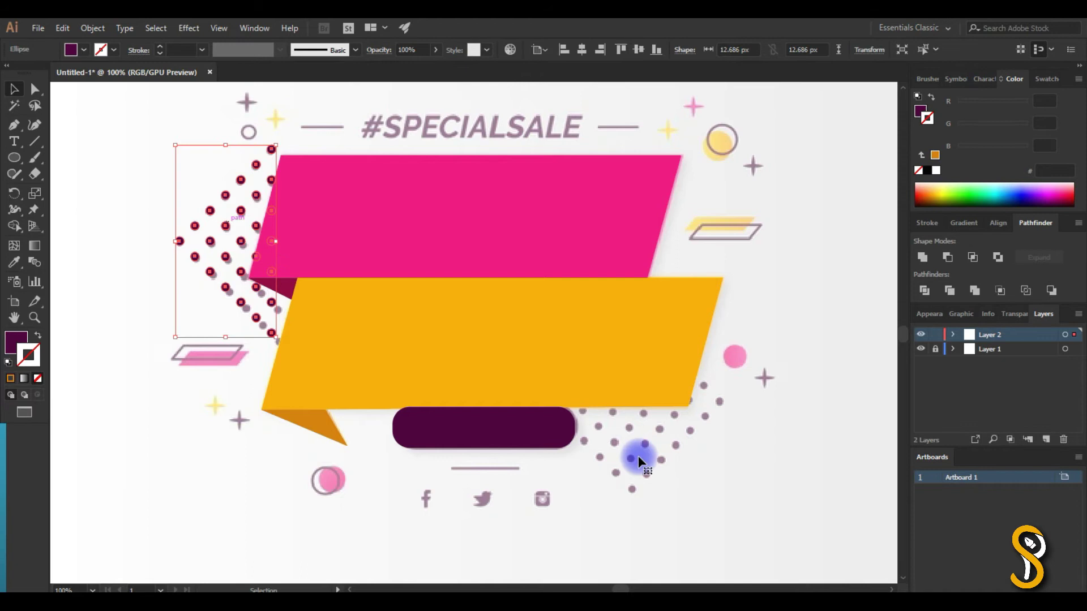
{"action": "left_click_drag", "start_coordinate": [177, 236], "coordinate": [624, 444]}
{"action": "key", "text": "ctrl+z"}
{"action": "key", "text": "ctrl+c"}
{"action": "key", "text": "ctrl+f"}
{"action": "left_click_drag", "start_coordinate": [176, 221], "coordinate": [605, 423]}
{"action": "left_click", "coordinate": [743, 427]}
Draw a 42 px unfilled circle with a dark purple 4B003D stroke over the reference ring at the lower left
{"action": "scroll", "coordinate": [352, 381], "scroll_direction": "up", "scroll_amount": 2}
{"action": "key", "text": "l"}
{"action": "left_click_drag", "start_coordinate": [276, 493], "coordinate": [288, 502]}
{"action": "key", "text": "shift+x"}
{"action": "key", "text": "v"}
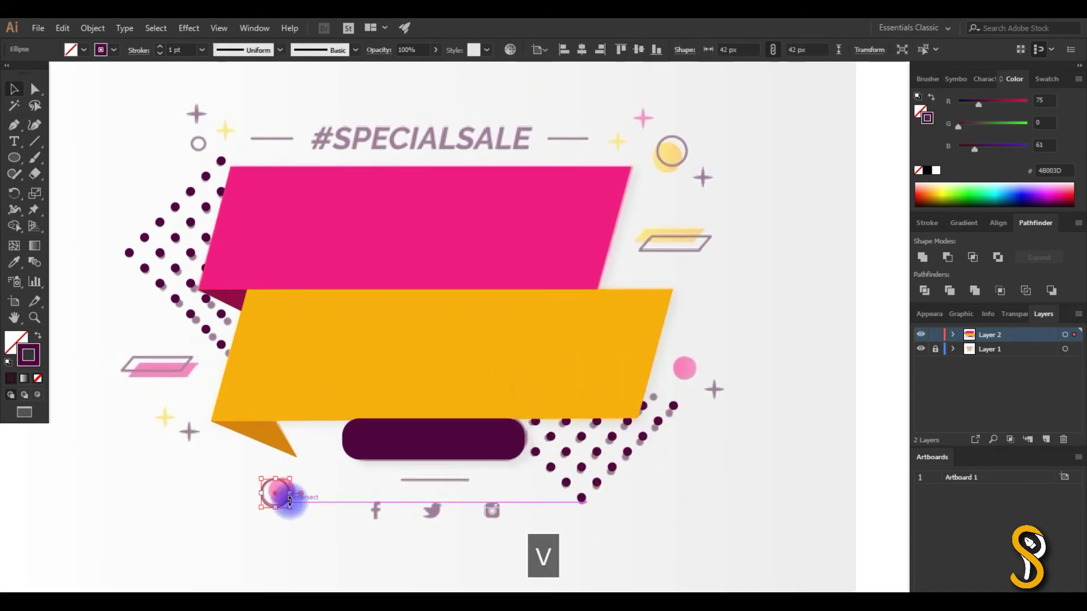
Set the ring's stroke weight to 5 pt
{"action": "left_click", "coordinate": [160, 46], "text": "shift"}
{"action": "left_click", "coordinate": [159, 55]}
{"action": "left_click", "coordinate": [160, 54]}
{"action": "left_click", "coordinate": [160, 54]}
{"action": "left_click", "coordinate": [160, 55]}
{"action": "left_click", "coordinate": [160, 54]}
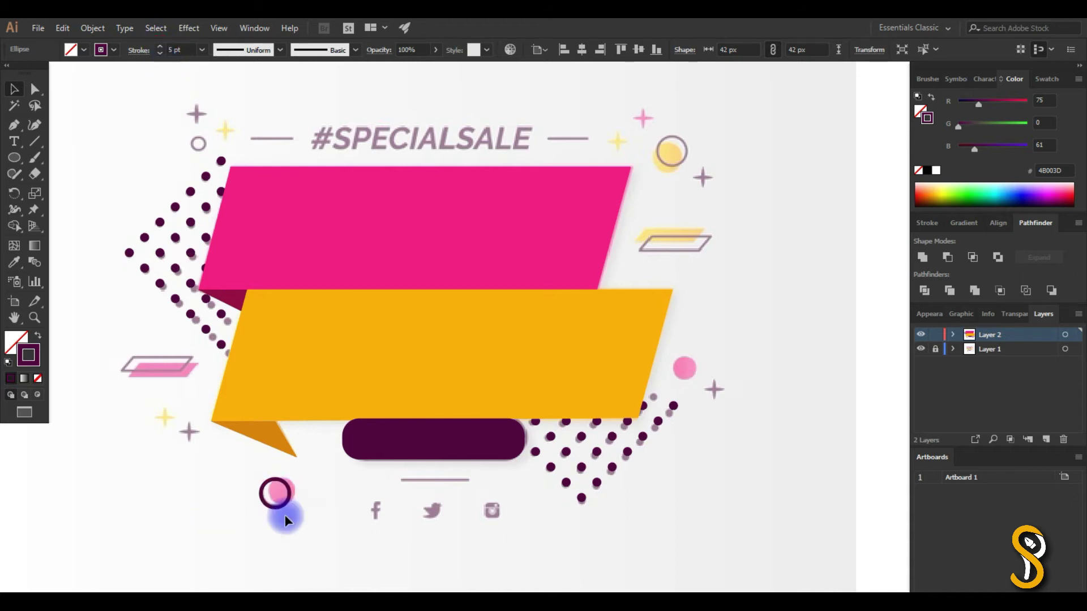
Paste a copy of the ring in front and fill it with the pink sampled from the reference circle, without a stroke
{"action": "key", "text": "ctrl+equal"}
{"action": "scroll", "coordinate": [284, 515], "scroll_direction": "down", "scroll_amount": 1}
{"action": "key", "text": "ctrl+c"}
{"action": "key", "text": "i"}
{"action": "key", "text": "f"}
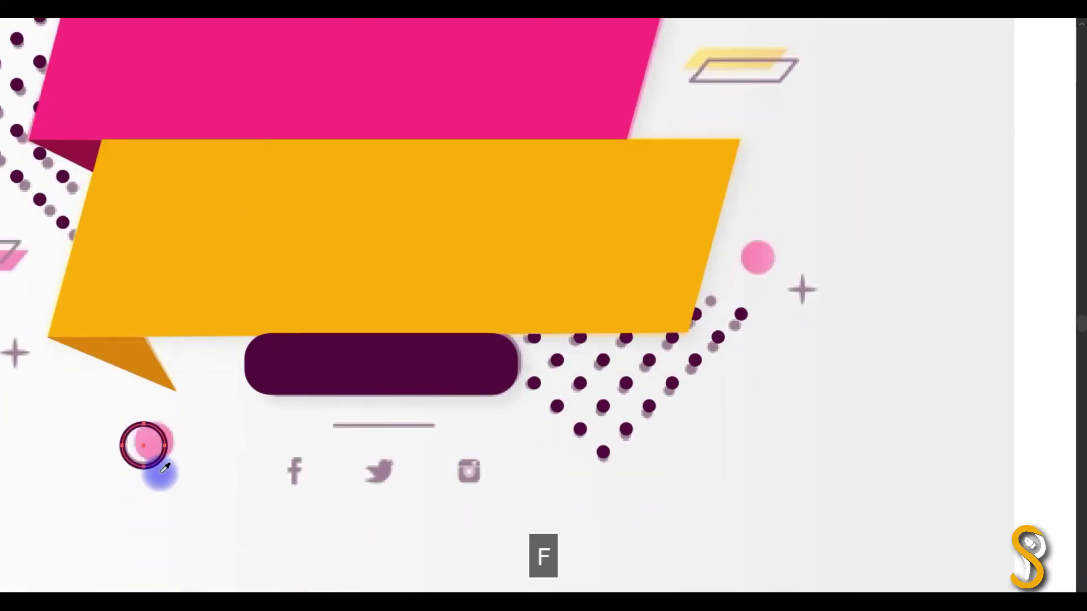
{"action": "key", "text": "f"}
{"action": "key", "text": "ctrl+f"}
{"action": "key", "text": "v"}
{"action": "left_click", "coordinate": [199, 504]}
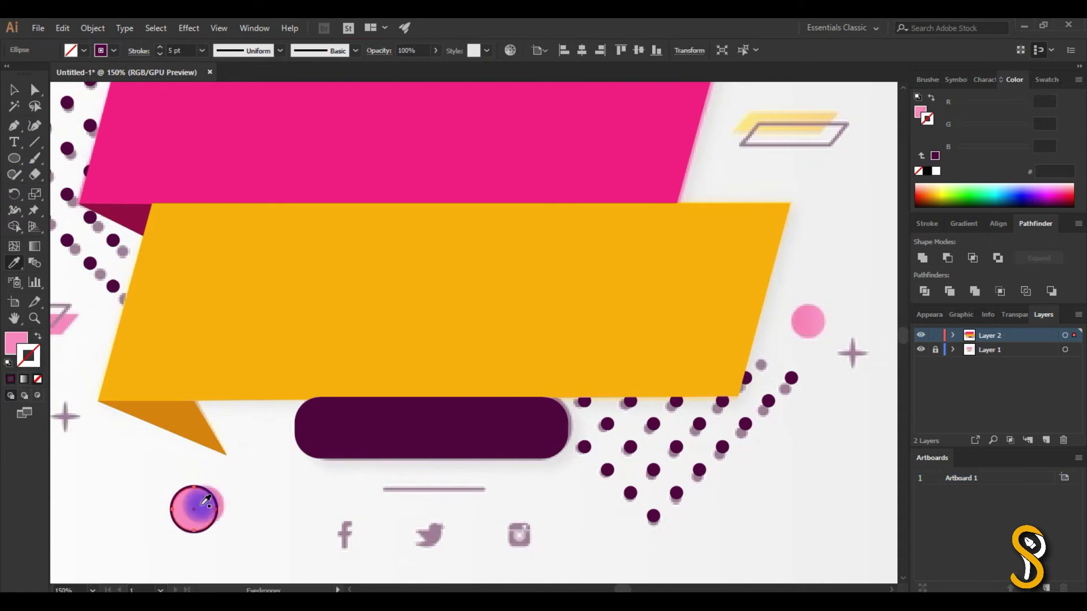
Send the pink circle behind the ring and adjust its position and size to fit the reference
{"action": "key", "text": "shift+Up"}
{"action": "key", "text": "ctrl+shift+bracketleft"}
{"action": "left_click_drag", "start_coordinate": [226, 480], "coordinate": [222, 484]}
Copy the pink circle onto the reference circle to the right of the yellow ribbon
{"action": "key", "text": "ctrl+minus"}
{"action": "left_click_drag", "start_coordinate": [613, 589], "coordinate": [619, 589]}
{"action": "left_click", "coordinate": [905, 88]}
{"action": "left_click", "coordinate": [905, 87]}
{"action": "mouse_move", "coordinate": [386, 481]}
{"action": "left_mouse_down"}
{"action": "mouse_move", "coordinate": [604, 369]}
{"action": "mouse_move", "coordinate": [790, 360]}
{"action": "mouse_move", "coordinate": [837, 391]}
{"action": "left_mouse_up"}
{"action": "left_click", "coordinate": [817, 395]}
Draw a small pink square over the sparkle right of the yellow ribbon and try rounding its corners to 24 px
{"action": "key", "text": "p"}
{"action": "key", "text": "m"}
{"action": "key", "text": "v"}
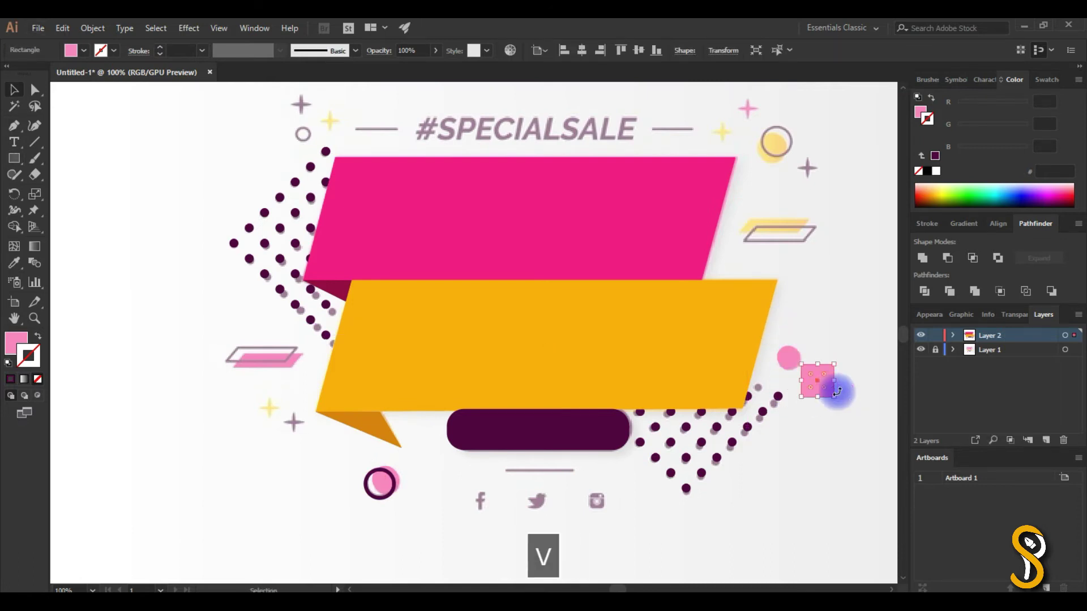
{"action": "key", "text": "ctrl+equal"}
{"action": "key", "text": "ctrl+equal"}
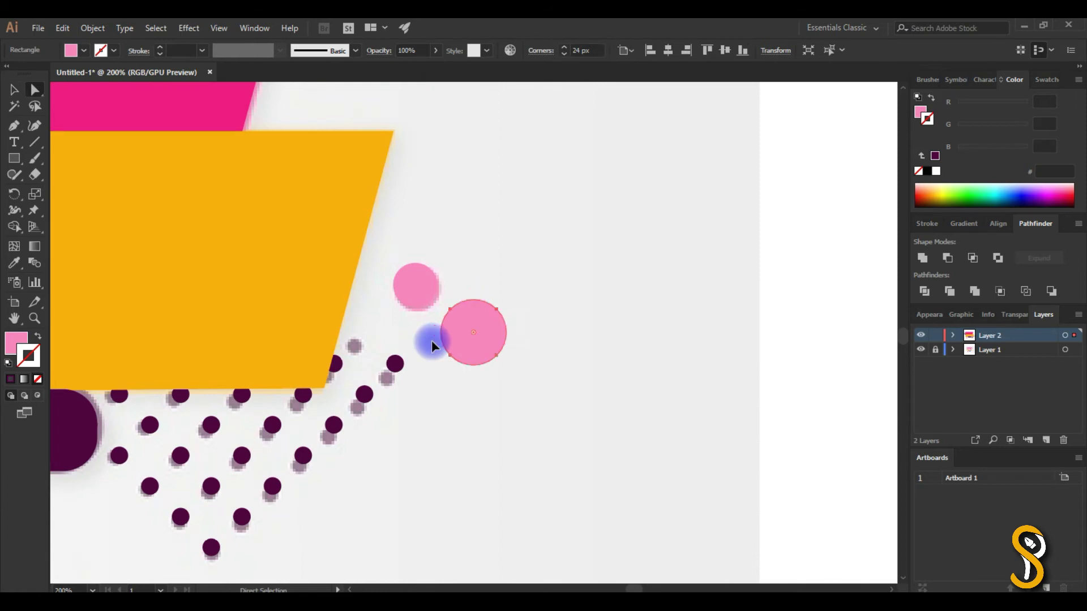
{"action": "key", "text": "ctrl+z"}
Add anchor points to the square's sides and pull its corners inward to form a four-pointed sparkle
{"action": "left_click", "coordinate": [560, 328]}
{"action": "left_click", "coordinate": [508, 319]}
{"action": "key", "text": "plus"}
{"action": "left_click", "coordinate": [494, 306]}
{"action": "left_click", "coordinate": [451, 309]}
{"action": "left_click", "coordinate": [448, 356]}
{"action": "key", "text": "a"}
{"action": "left_click", "coordinate": [495, 308]}
{"action": "mouse_move", "coordinate": [451, 310]}
{"action": "left_mouse_down"}
{"action": "mouse_move", "coordinate": [480, 339]}
{"action": "mouse_move", "coordinate": [456, 347]}
{"action": "mouse_move", "coordinate": [477, 360]}
{"action": "mouse_move", "coordinate": [474, 326]}
{"action": "left_mouse_up"}
Fill the sparkle with the dark purple sampled from the nearby dots, without a stroke
{"action": "key", "text": "shift+x"}
{"action": "key", "text": "i"}
{"action": "left_click", "coordinate": [394, 363]}
{"action": "key", "text": "v"}
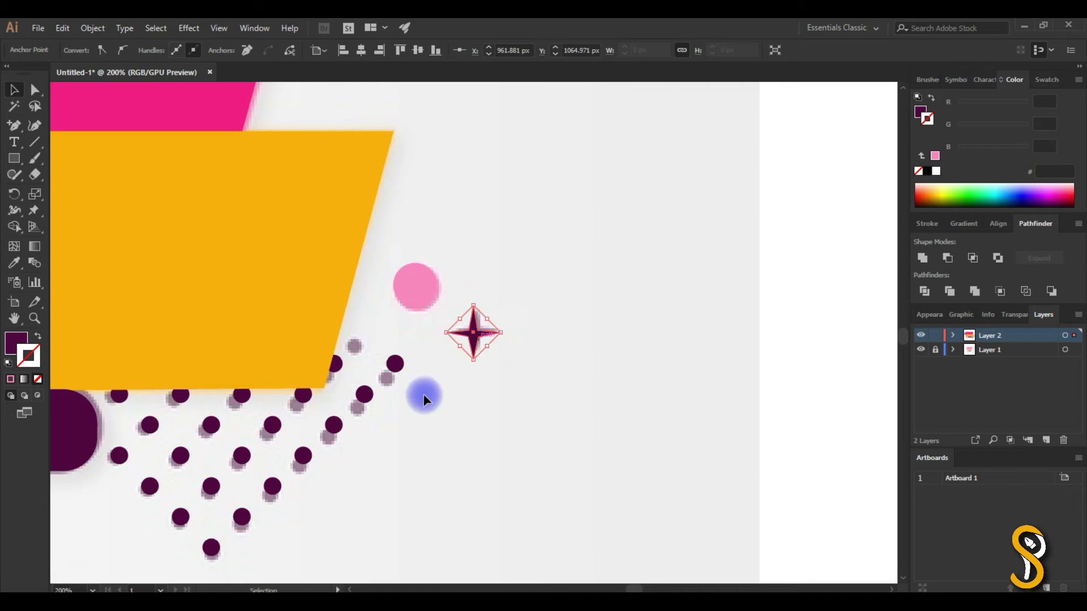
Copy the dark purple sparkle onto the reference sparkles beside the pink ribbon's upper right and near its upper left corner
{"action": "left_click", "coordinate": [425, 395]}
{"action": "key", "text": "ctrl+minus"}
{"action": "key", "text": "ctrl+minus"}
{"action": "left_click_drag", "start_coordinate": [631, 589], "coordinate": [618, 590]}
{"action": "scroll", "coordinate": [736, 265], "scroll_direction": "up", "scroll_amount": 4}
{"action": "key", "text": "v"}
{"action": "left_click_drag", "start_coordinate": [739, 398], "coordinate": [727, 187]}
{"action": "left_click_drag", "start_coordinate": [728, 188], "coordinate": [248, 139]}
Recolor the sparkle copies with the sampled pink and yellow, and copy one onto the reference sparkle at the banner's lower left
{"action": "key", "text": "i"}
{"action": "left_click", "coordinate": [711, 376]}
{"action": "key", "text": "v"}
{"action": "key", "text": "i"}
{"action": "left_click", "coordinate": [644, 308]}
{"action": "key", "text": "v"}
{"action": "left_click_drag", "start_coordinate": [671, 123], "coordinate": [189, 429]}
{"action": "left_click", "coordinate": [132, 457]}
Draw a horizontal line left of #SPECIALSALE, give it the purple ring's stroke, and copy it to the heading's other side
{"action": "key", "text": "p"}
{"action": "left_click", "coordinate": [273, 148]}
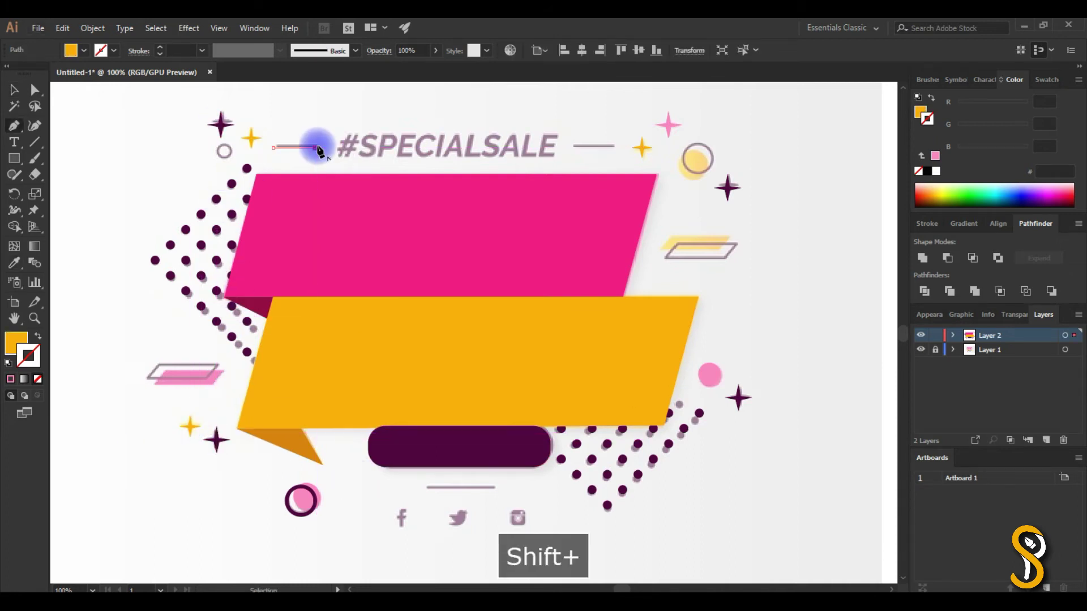
{"action": "left_click", "coordinate": [317, 149], "text": "shift"}
{"action": "key", "text": "i"}
{"action": "left_click", "coordinate": [292, 500]}
{"action": "key", "text": "v"}
{"action": "left_click_drag", "start_coordinate": [288, 148], "coordinate": [589, 151]}
{"action": "left_click", "coordinate": [745, 311]}
Draw a rectangle over the outlined shape right of the pink ribbon and slant it into a parallelogram
{"action": "key", "text": "m"}
{"action": "left_click_drag", "start_coordinate": [666, 260], "coordinate": [727, 245]}
{"action": "key", "text": "a"}
{"action": "mouse_move", "coordinate": [657, 238]}
{"action": "left_mouse_down"}
{"action": "mouse_move", "coordinate": [741, 246]}
{"action": "mouse_move", "coordinate": [727, 251]}
{"action": "mouse_move", "coordinate": [729, 236]}
{"action": "left_mouse_up"}
{"action": "key", "text": "v"}
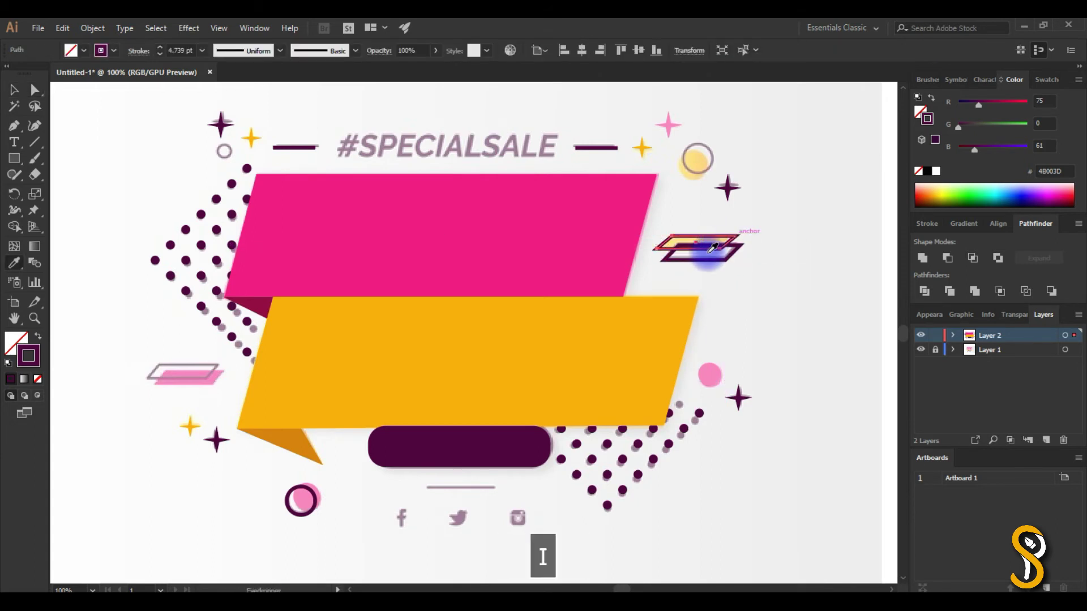
Fill the upper parallelogram with the sampled yellow and send it behind the outlined one
{"action": "key", "text": "i"}
{"action": "left_click", "coordinate": [698, 158]}
{"action": "key", "text": "ctrl+shift+bracketleft"}
{"action": "key", "text": "v"}
{"action": "left_click", "coordinate": [789, 279]}
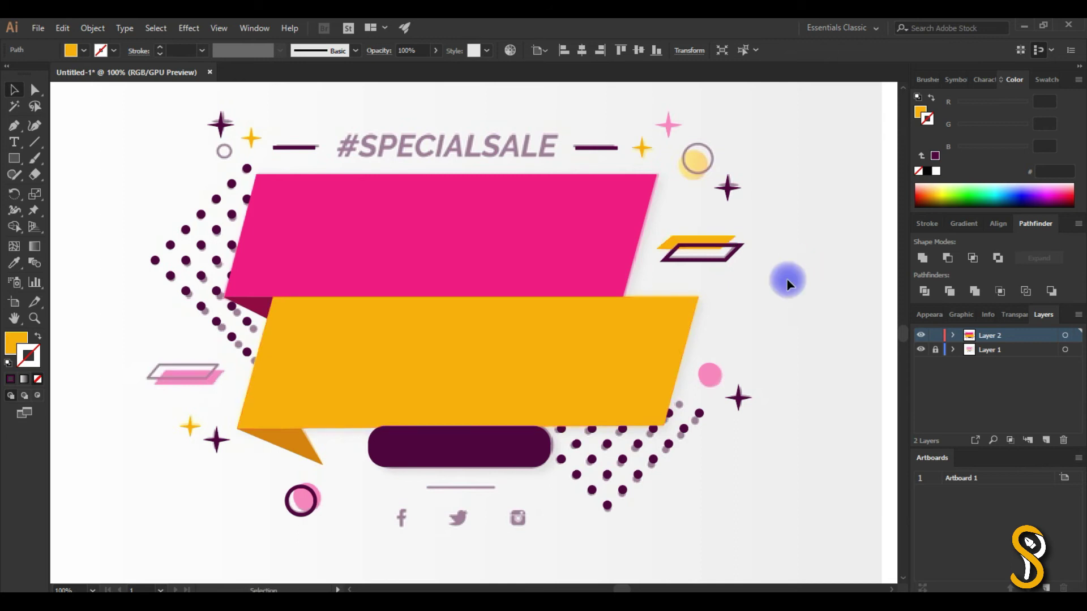
Copy the parallelogram pair to the reference spot left of the yellow ribbon and fill its solid shape with the circle's pink
{"action": "left_click_drag", "start_coordinate": [753, 286], "coordinate": [177, 378]}
{"action": "left_click", "coordinate": [167, 401]}
{"action": "left_click", "coordinate": [195, 380]}
{"action": "key", "text": "i"}
{"action": "left_click", "coordinate": [708, 379]}
{"action": "key", "text": "v"}
{"action": "left_click", "coordinate": [657, 516]}
Copy the short purple line below the button and adjust its length to the reference line
{"action": "left_click_drag", "start_coordinate": [597, 149], "coordinate": [429, 488]}
{"action": "key", "text": "a"}
{"action": "left_click", "coordinate": [452, 488]}
{"action": "key", "text": "v"}
{"action": "left_click", "coordinate": [537, 495]}
Hide the reference layer and add the text "Your Name" at 48 pt between the two short lines above the pink ribbon
{"action": "left_click", "coordinate": [922, 350]}
{"action": "left_click", "coordinate": [15, 142]}
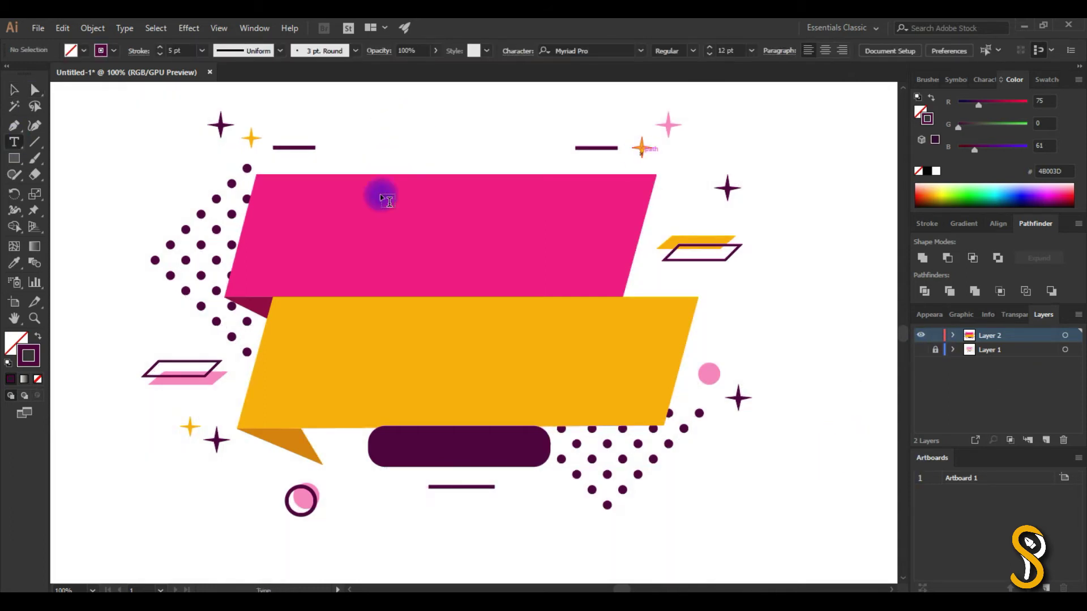
{"action": "left_click", "coordinate": [383, 146]}
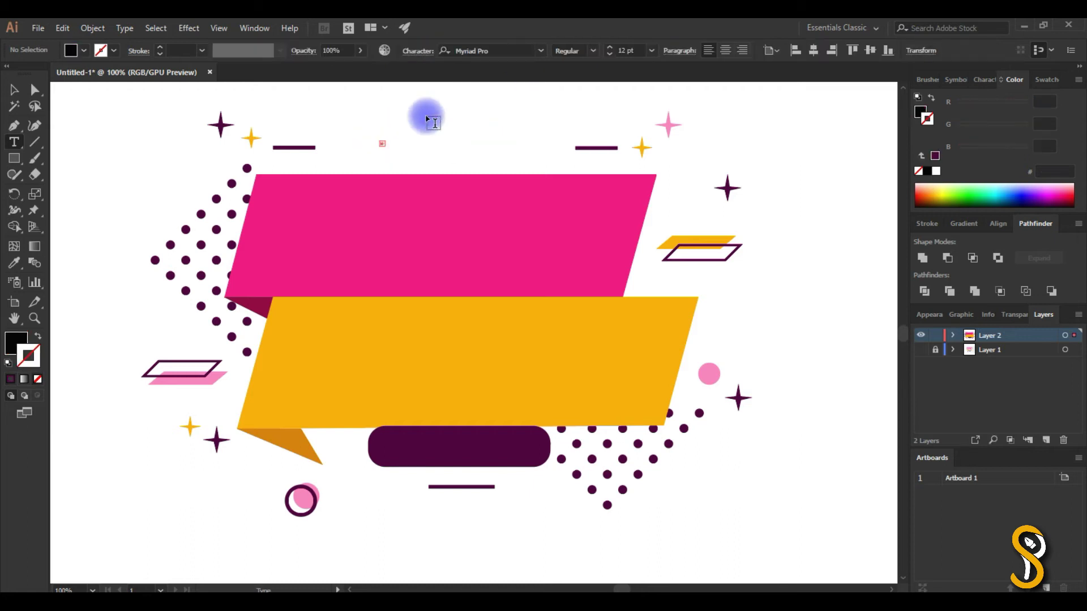
{"action": "key", "text": "Delete"}
{"action": "key", "text": "t"}
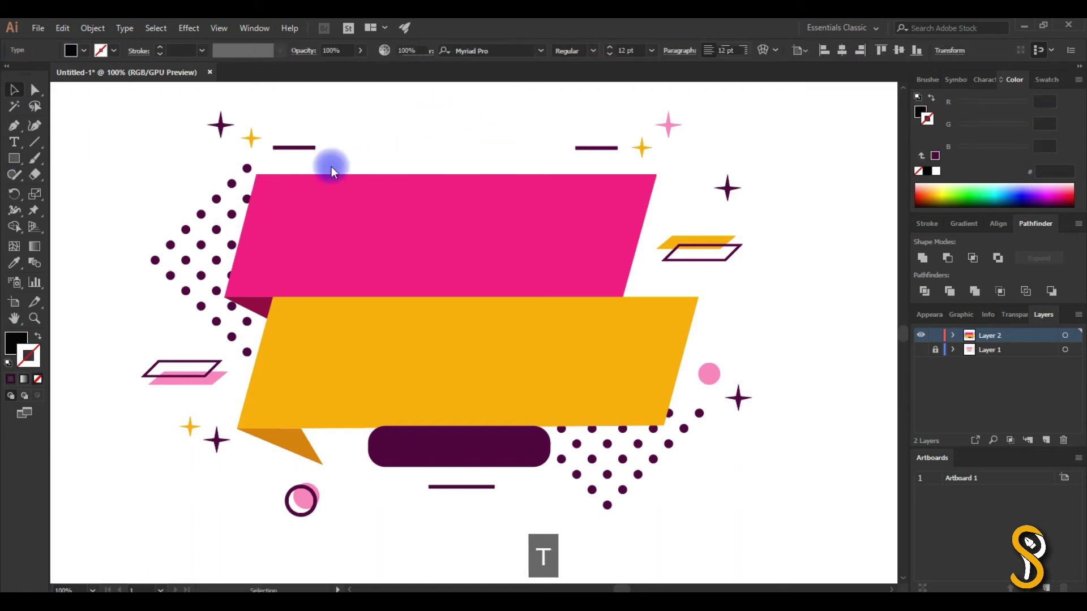
{"action": "left_click", "coordinate": [652, 50]}
{"action": "left_click", "coordinate": [670, 260]}
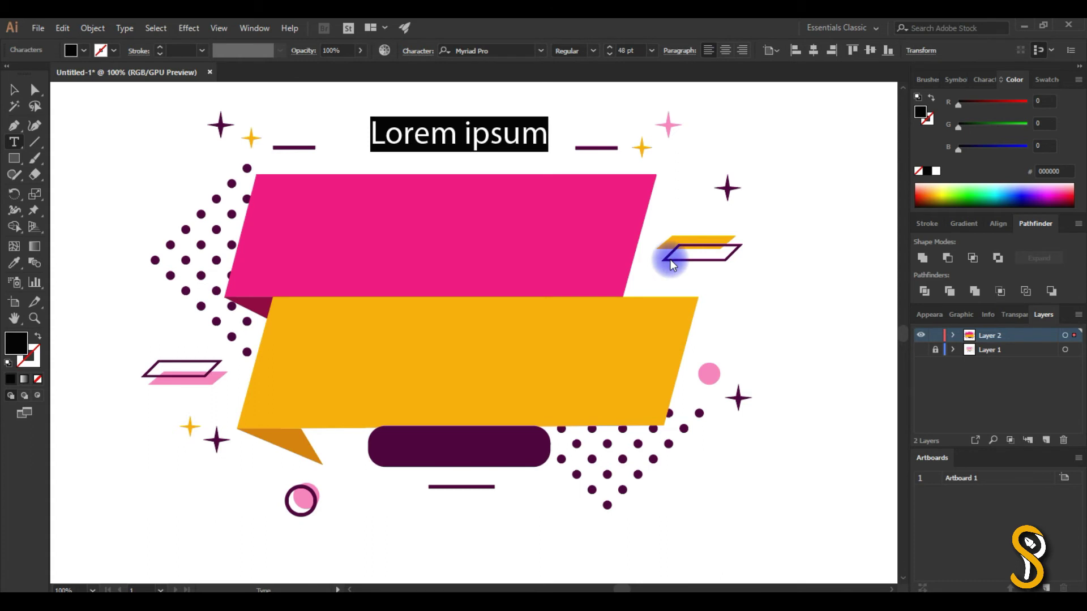
{"action": "type", "text": "Your Name"}
{"action": "key", "text": "Escape"}
Copy the heading text onto the banner, fill the copy white and change its wording to "BUY"
{"action": "left_click_drag", "start_coordinate": [519, 142], "coordinate": [587, 367]}
{"action": "left_click", "coordinate": [936, 171]}
{"action": "triple_click", "coordinate": [400, 243]}
{"action": "type", "text": "BUY"}
{"action": "key", "text": "Escape"}
Enlarge the white BUY text to fill the pink ribbon's height and nudge it toward the ribbon's center
{"action": "left_click_drag", "start_coordinate": [558, 322], "coordinate": [577, 167]}
{"action": "key", "text": "Right"}
{"action": "key", "text": "Right"}
{"action": "key", "text": "Right"}
{"action": "key", "text": "Right"}
{"action": "key", "text": "Right"}
{"action": "key", "text": "Right"}
{"action": "key", "text": "Right"}
{"action": "key", "text": "Right"}
{"action": "key", "text": "Right"}
Copy the BUY text onto the yellow ribbon and change the copy to "NOW"
{"action": "left_click_drag", "start_coordinate": [532, 244], "coordinate": [570, 356]}
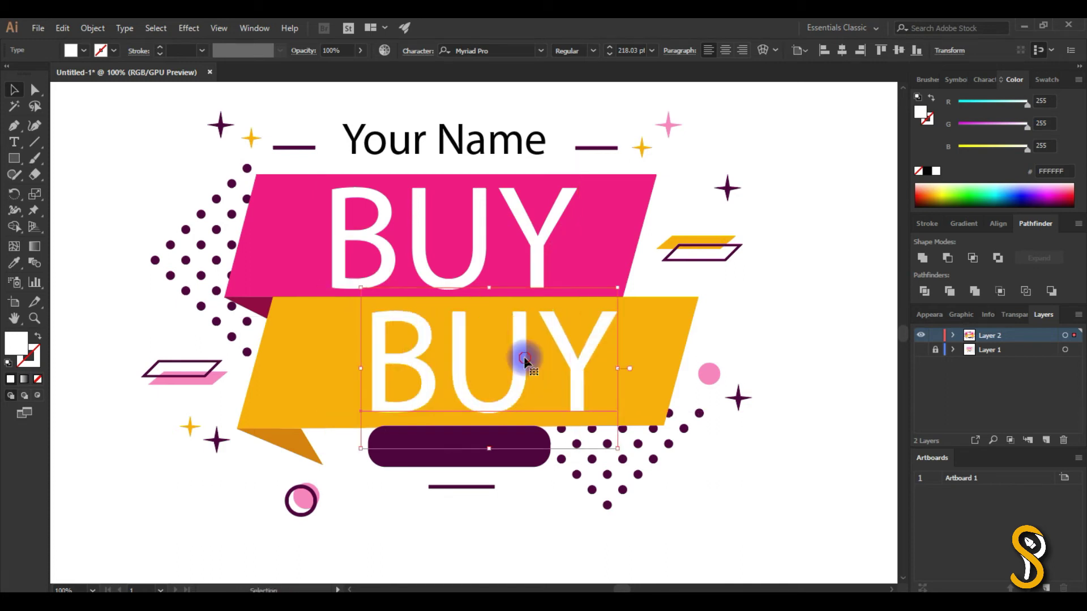
{"action": "double_click", "coordinate": [525, 356]}
{"action": "key", "text": "ctrl+a"}
{"action": "type", "text": "NOW"}
{"action": "key", "text": "Escape"}
{"action": "key", "text": "ctrl+shift+a"}
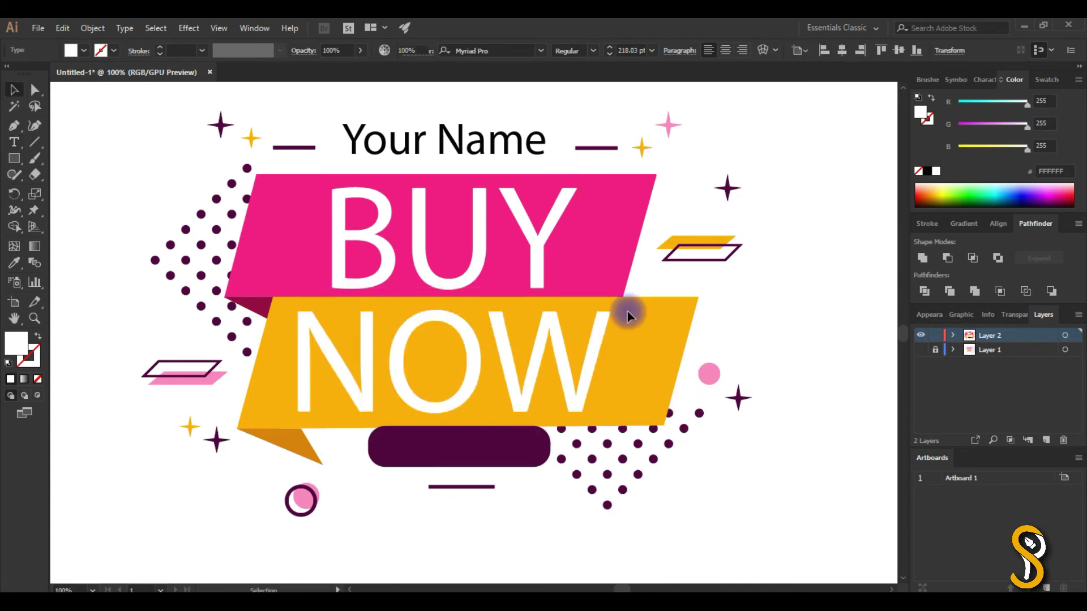
{"action": "key", "text": "ctrl+0"}
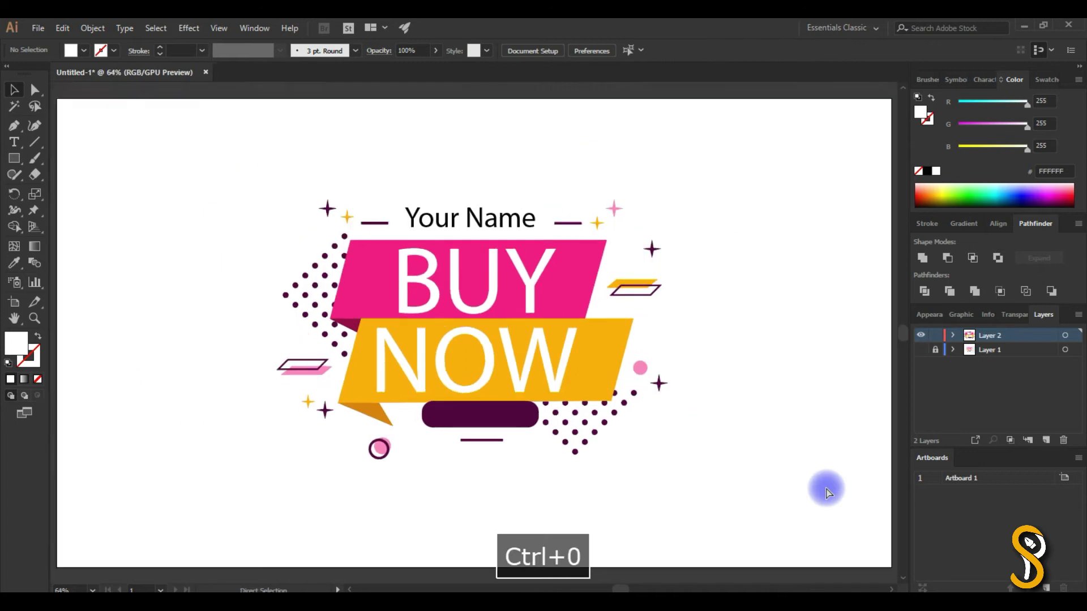
Copy the BUY text onto the purple button, shrink it to fit and change it to "SHOP NOW"
{"action": "left_click", "coordinate": [922, 357], "text": "alt"}
{"action": "left_click", "coordinate": [921, 356], "text": "alt"}
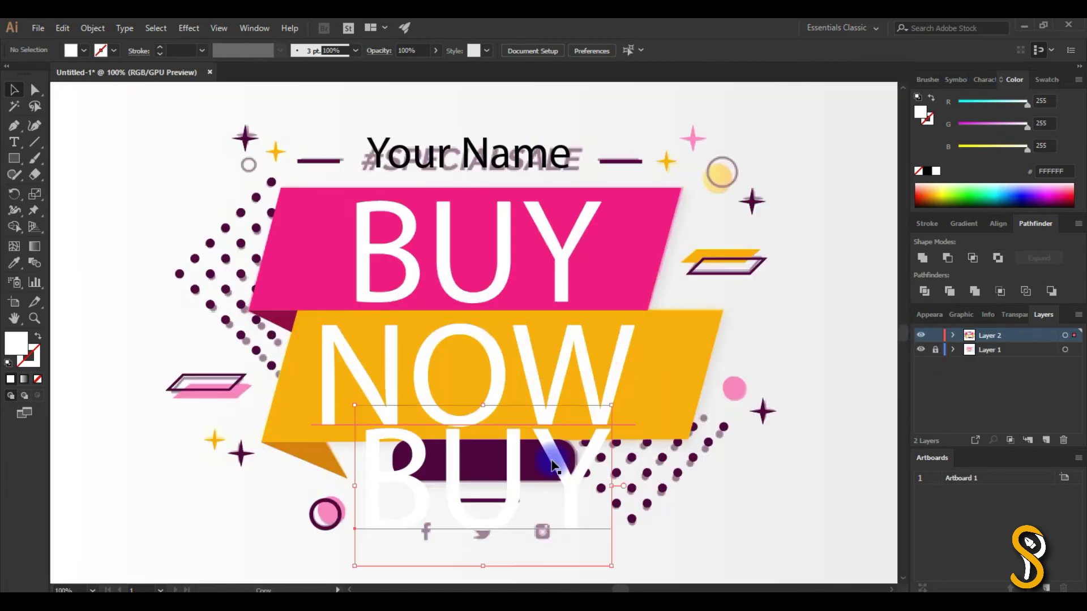
{"action": "left_click_drag", "start_coordinate": [612, 406], "coordinate": [497, 455]}
{"action": "left_click", "coordinate": [487, 462]}
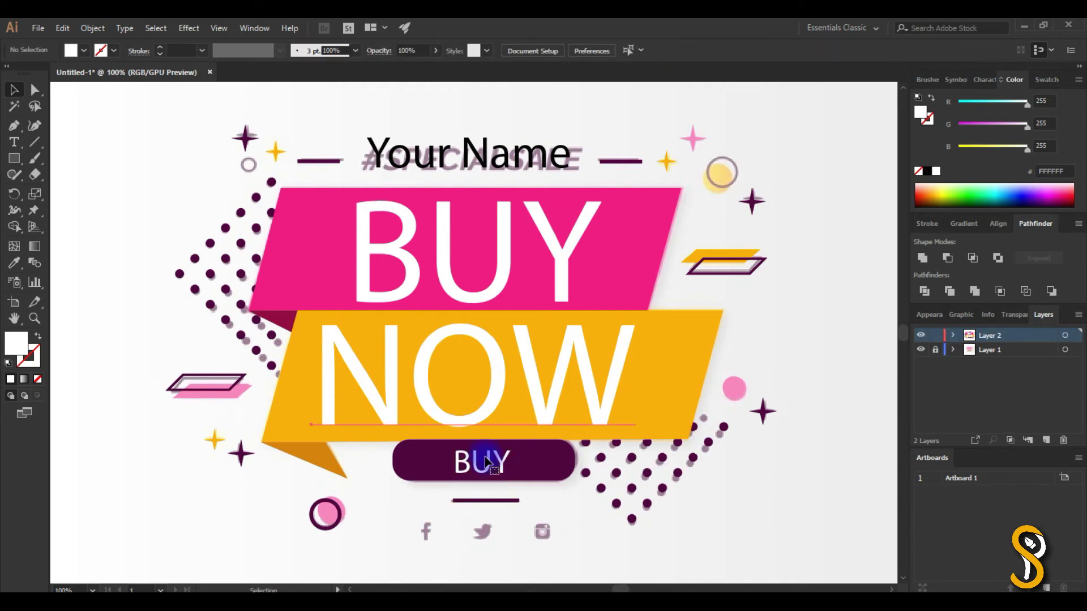
{"action": "double_click", "coordinate": [476, 456]}
{"action": "type", "text": "SHOP NOW"}
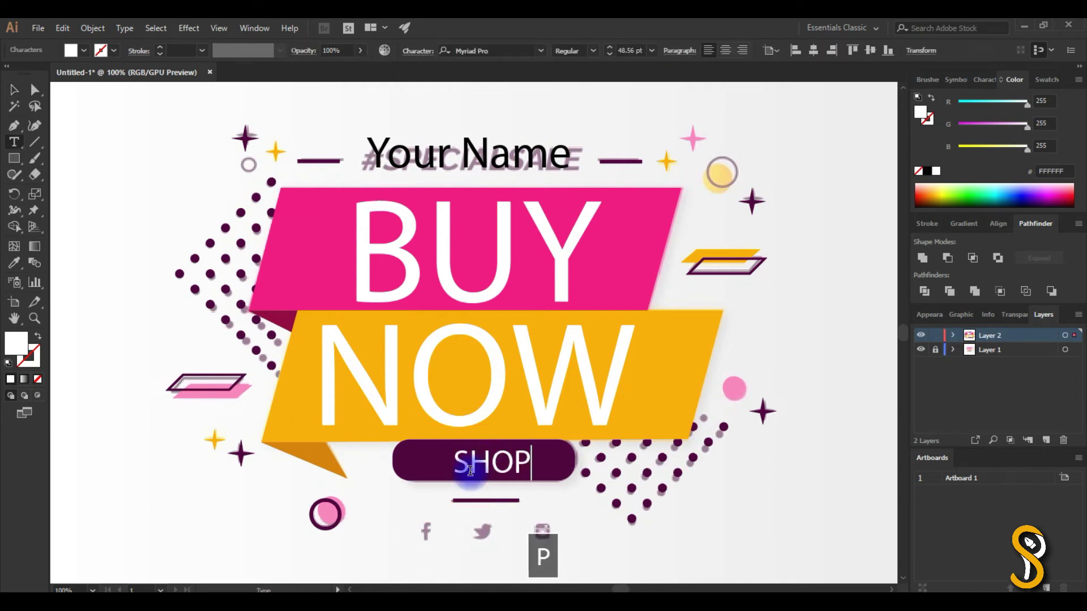
Scale the SHOP NOW text down to 44.44 pt and shift it left on the button
{"action": "left_click", "coordinate": [13, 90]}
{"action": "left_click_drag", "start_coordinate": [599, 447], "coordinate": [598, 448]}
{"action": "key", "text": "shift+Left"}
{"action": "key", "text": "shift+Left"}
{"action": "key", "text": "shift+Left"}
{"action": "key", "text": "shift+Left"}
{"action": "key", "text": "shift+Left"}
{"action": "key", "text": "shift+Left"}
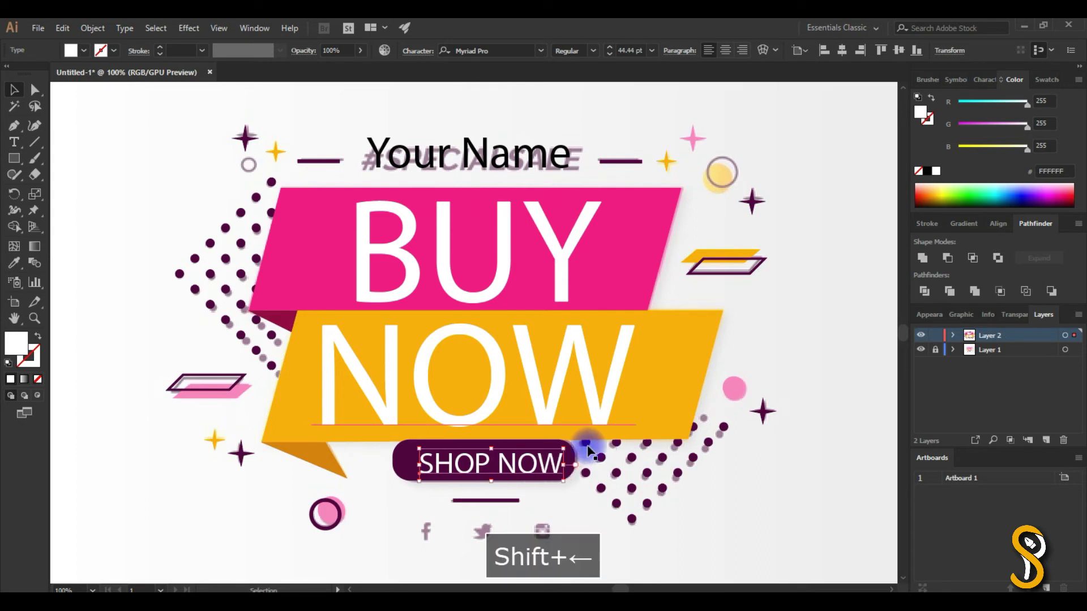
Center the SHOP NOW text horizontally on the purple button and nudge it slightly upward
{"action": "left_click", "coordinate": [364, 388]}
{"action": "left_click", "coordinate": [562, 465], "text": "shift"}
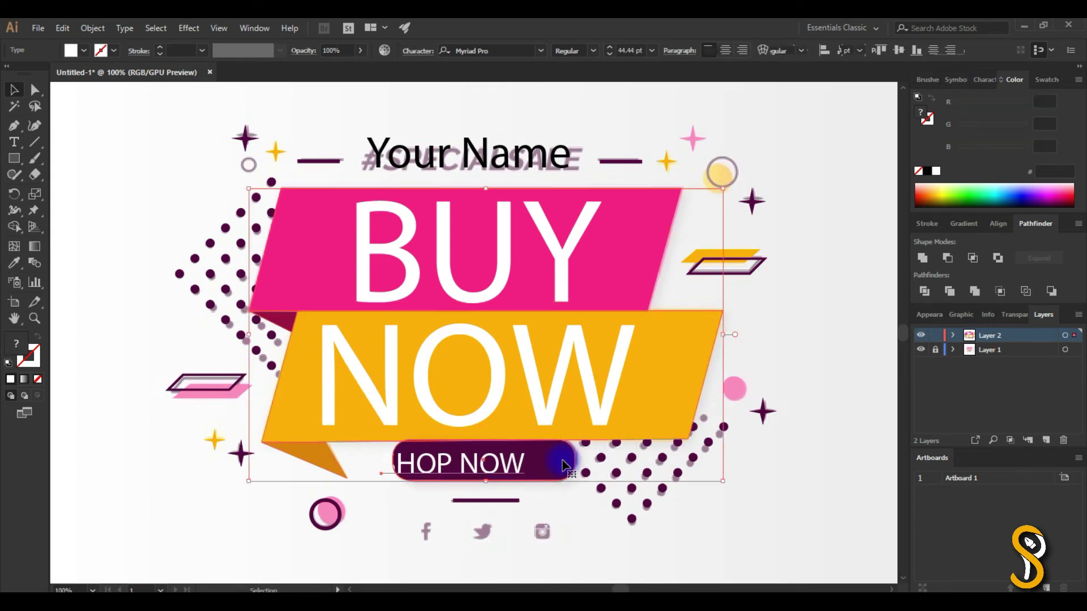
{"action": "left_click", "coordinate": [453, 46]}
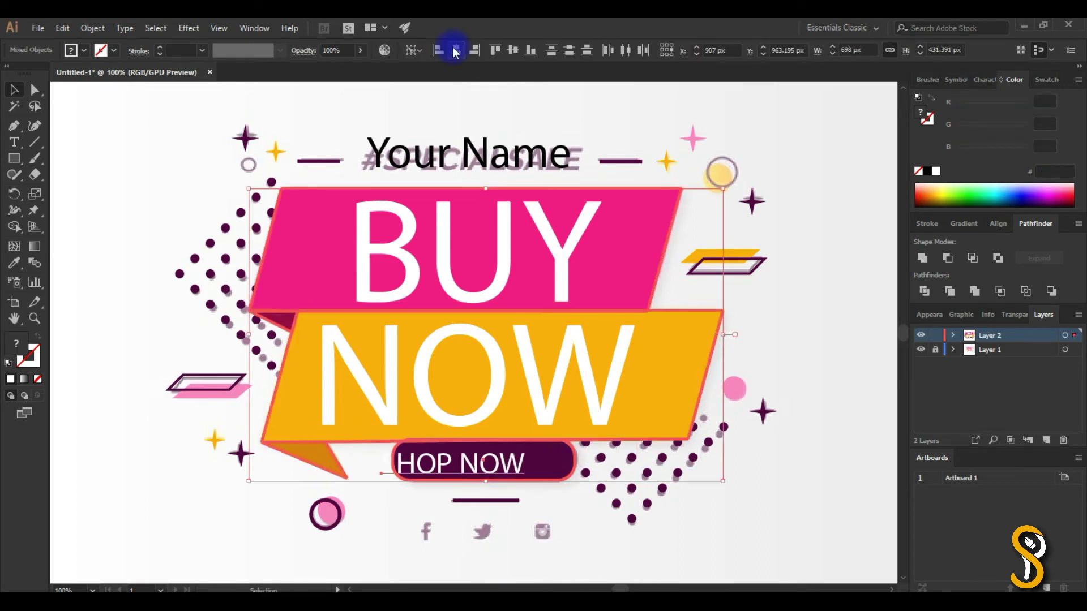
{"action": "left_click", "coordinate": [559, 211]}
{"action": "key", "text": "Up"}
{"action": "key", "text": "Up"}
{"action": "key", "text": "Up"}
Set the SHOP NOW text to Italic at 39 pt
{"action": "left_click", "coordinate": [593, 51]}
{"action": "left_click", "coordinate": [583, 188]}
{"action": "left_click", "coordinate": [610, 55]}
{"action": "left_click", "coordinate": [776, 515]}
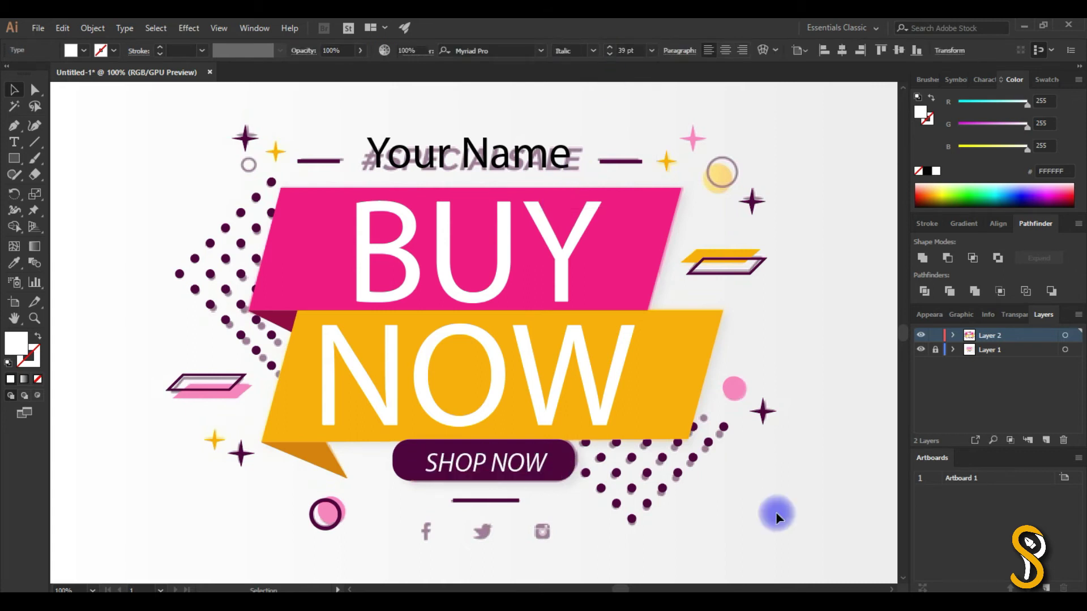
Show only the reference layer, unlock it and restore the reference image's opacity to 100%
{"action": "key", "text": "ctrl+0"}
{"action": "left_click", "coordinate": [923, 350]}
{"action": "left_click", "coordinate": [924, 349]}
{"action": "left_click", "coordinate": [923, 349], "text": "alt"}
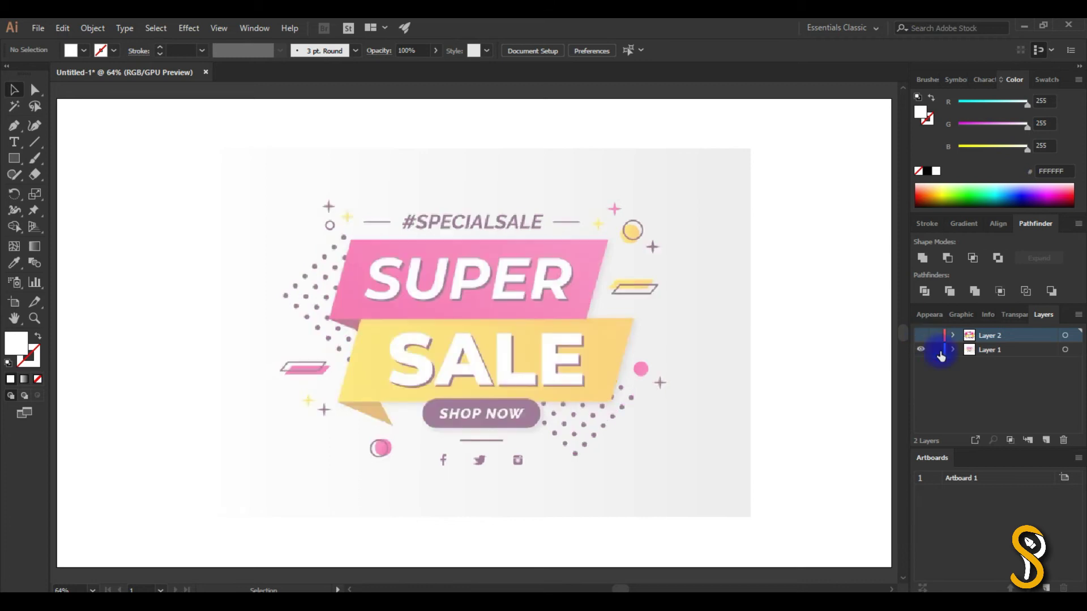
{"action": "left_click", "coordinate": [668, 176]}
{"action": "left_click", "coordinate": [546, 51]}
{"action": "left_click_drag", "start_coordinate": [518, 70], "coordinate": [578, 82]}
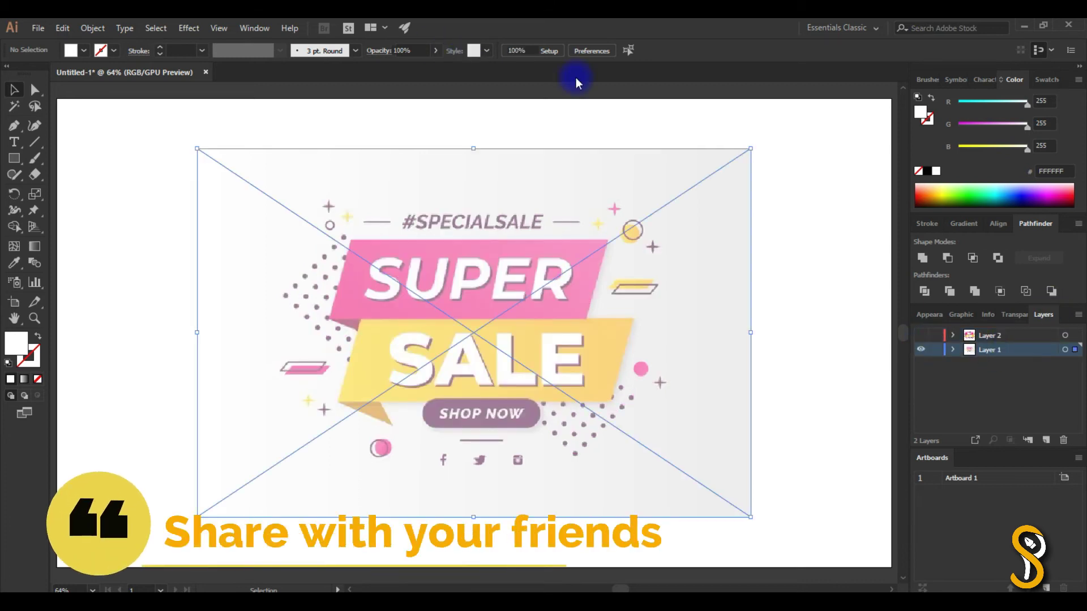
Compare the recreated banner with the reference image by switching the visibility of the two layers
{"action": "left_click", "coordinate": [924, 337]}
{"action": "left_click", "coordinate": [922, 337]}
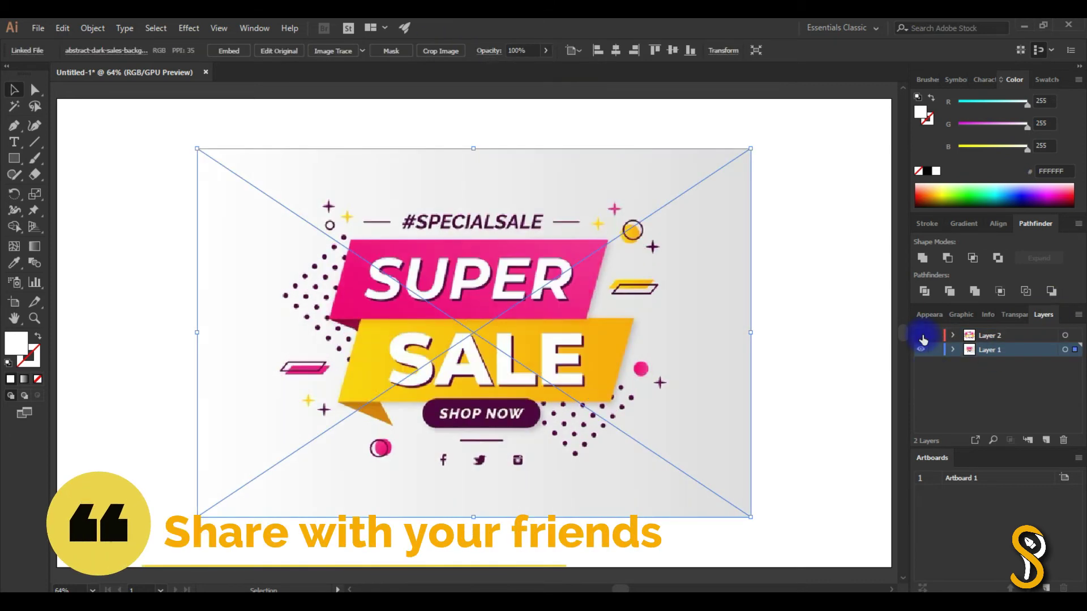
{"action": "left_click", "coordinate": [922, 338]}
{"action": "left_click", "coordinate": [922, 338]}
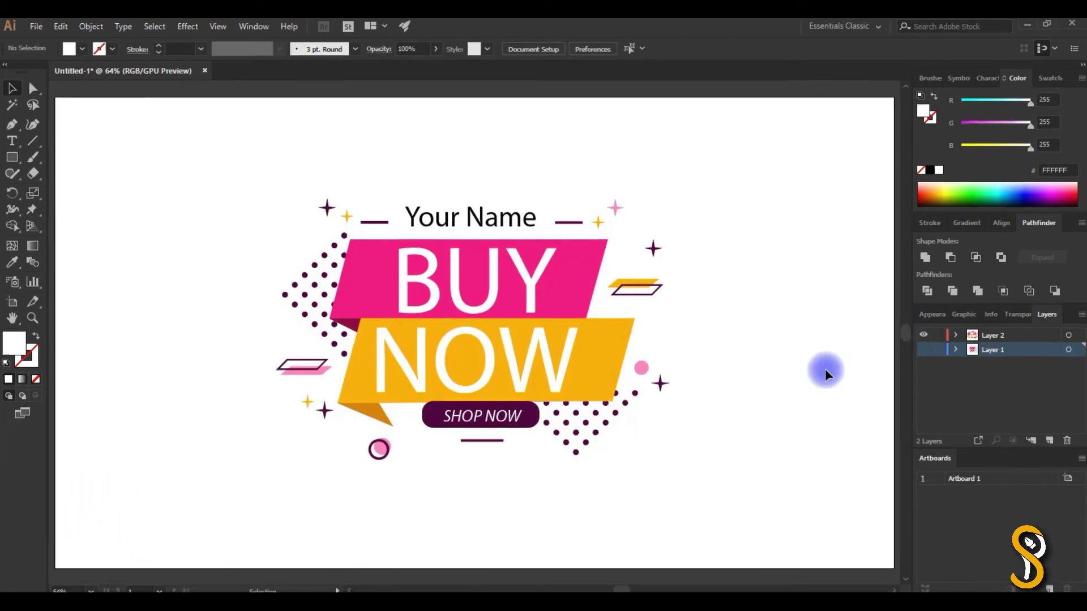
{"action": "key", "text": "ctrl+0"}
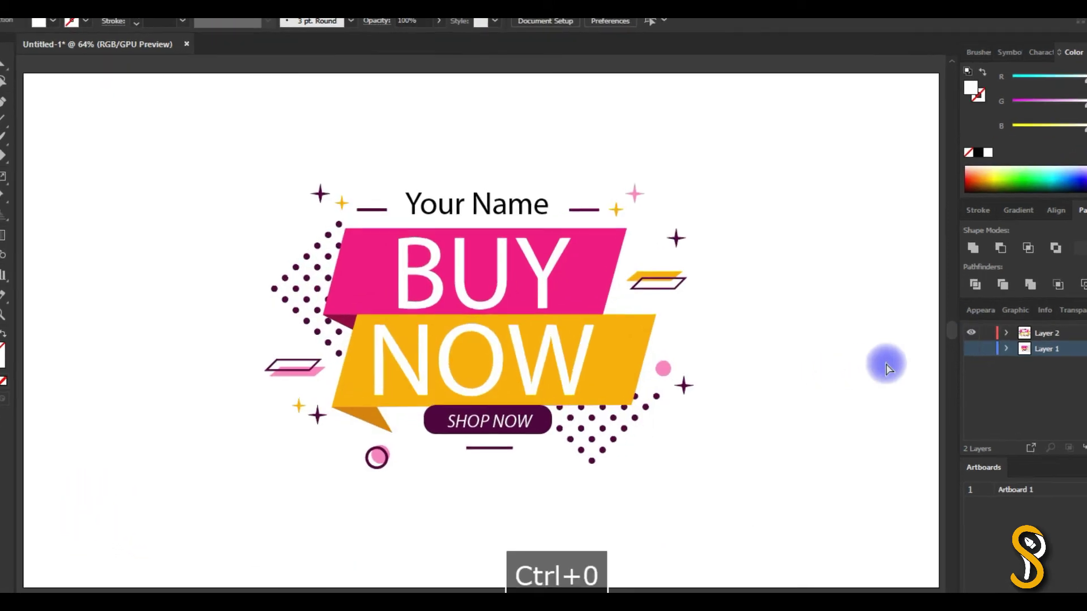
{"action": "right_click", "coordinate": [836, 329]}
{"action": "left_click", "coordinate": [893, 228]}
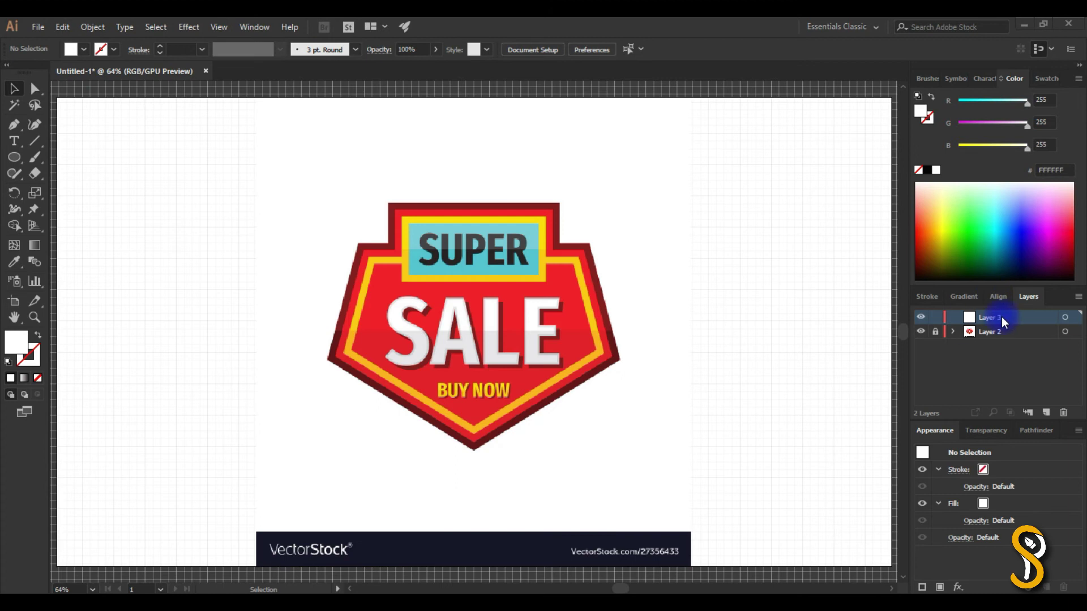
Trace the outer outline of the red SUPER SALE badge as a closed Pen path with a white stroke and no fill
{"action": "key", "text": "shift+x"}
{"action": "left_click", "coordinate": [14, 124]}
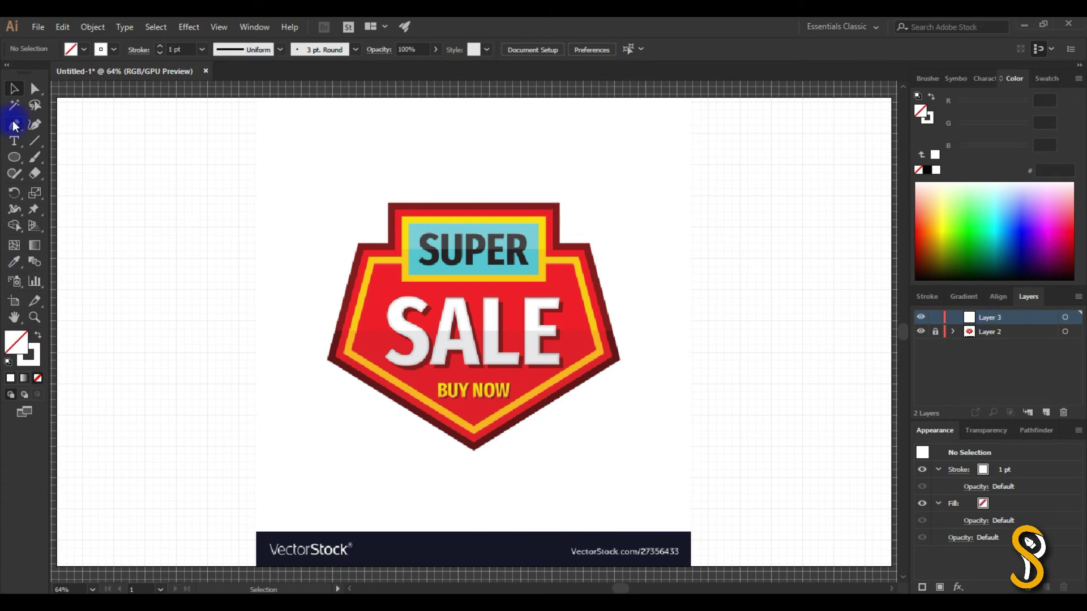
{"action": "left_click", "coordinate": [557, 207]}
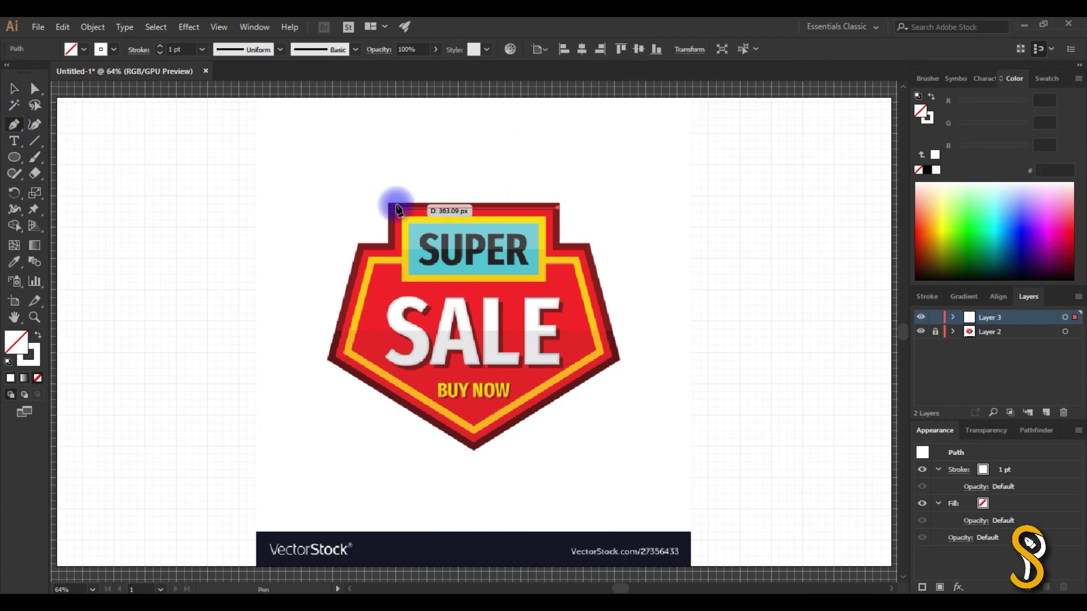
{"action": "left_click", "coordinate": [397, 209], "text": "shift"}
{"action": "left_click", "coordinate": [361, 249], "text": "shift"}
{"action": "left_click", "coordinate": [328, 359]}
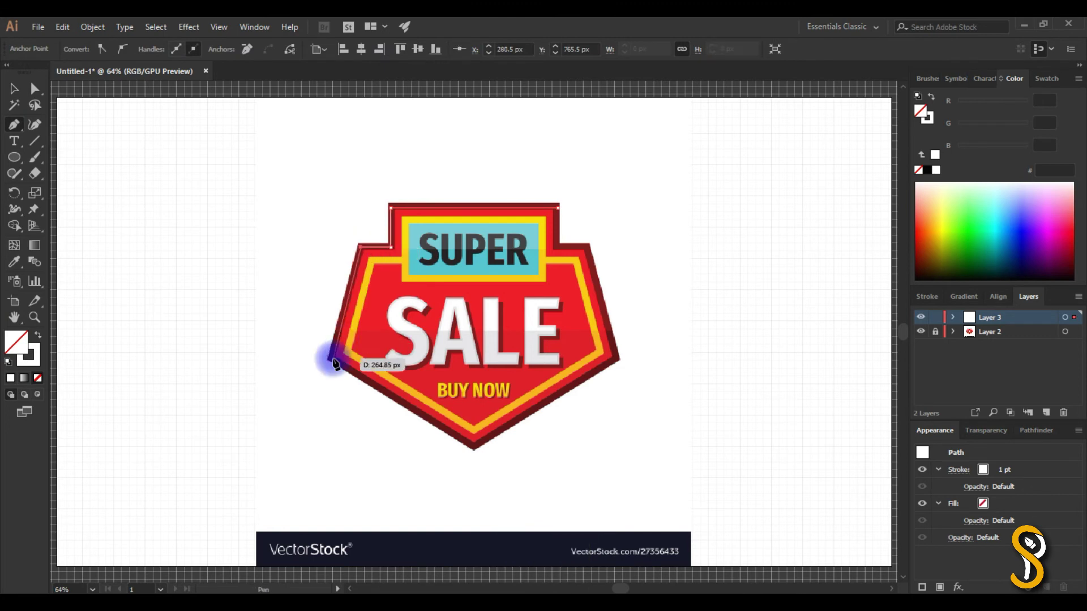
{"action": "left_click", "coordinate": [473, 448]}
{"action": "left_click", "coordinate": [619, 360]}
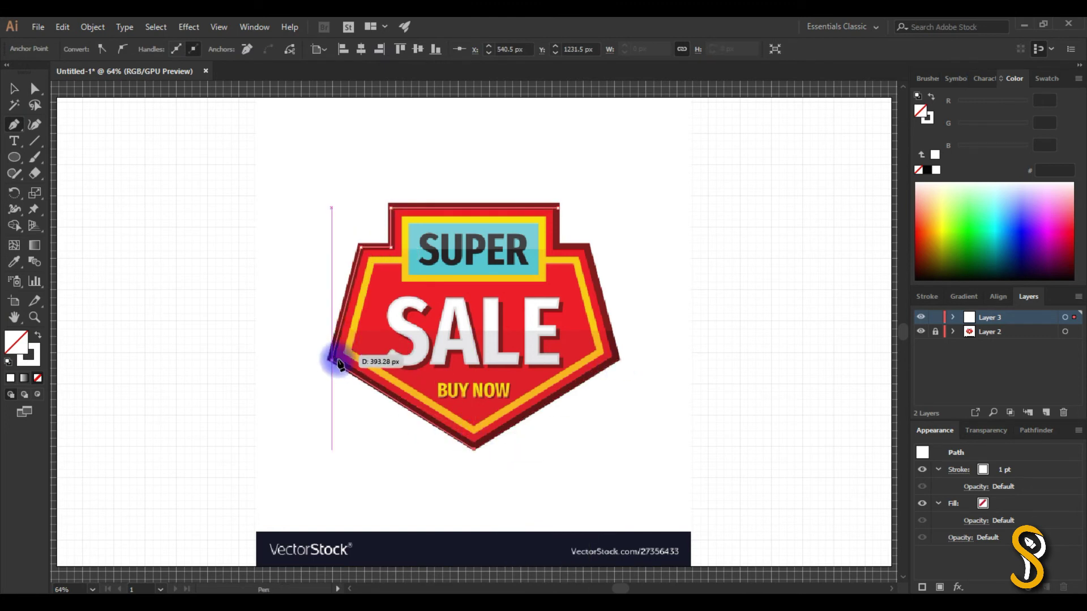
{"action": "left_click", "coordinate": [619, 360]}
{"action": "left_click", "coordinate": [586, 248]}
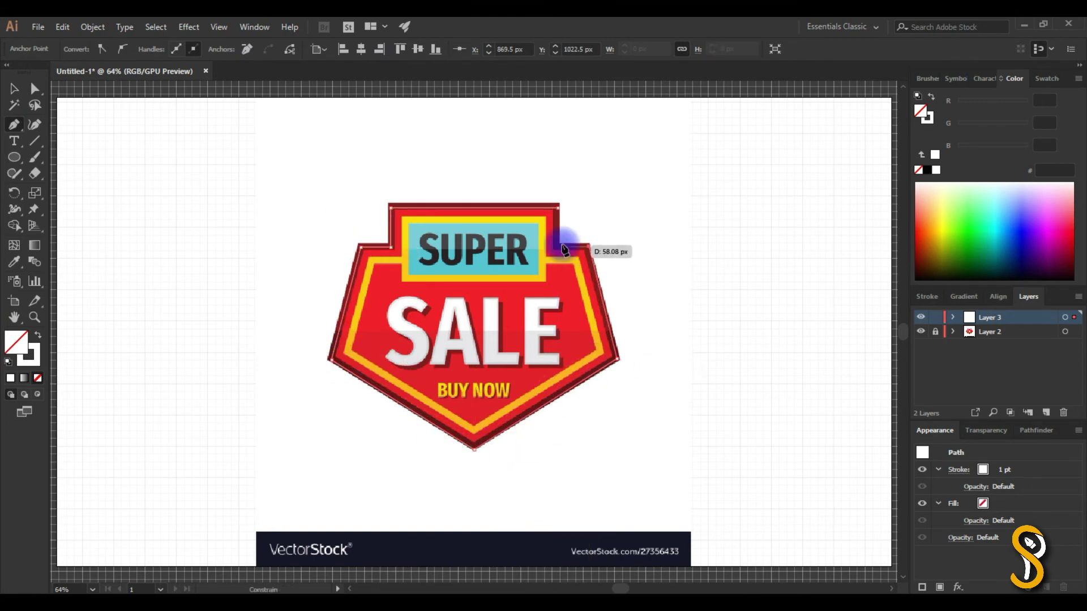
{"action": "left_click", "coordinate": [558, 247]}
{"action": "left_click", "coordinate": [558, 209], "text": "shift"}
Fill the traced badge shape with the dark red sampled from the reference badge's border
{"action": "key", "text": "v"}
{"action": "key", "text": "i"}
{"action": "left_click", "coordinate": [563, 277]}
{"action": "left_click", "coordinate": [549, 197]}
{"action": "left_click", "coordinate": [543, 202]}
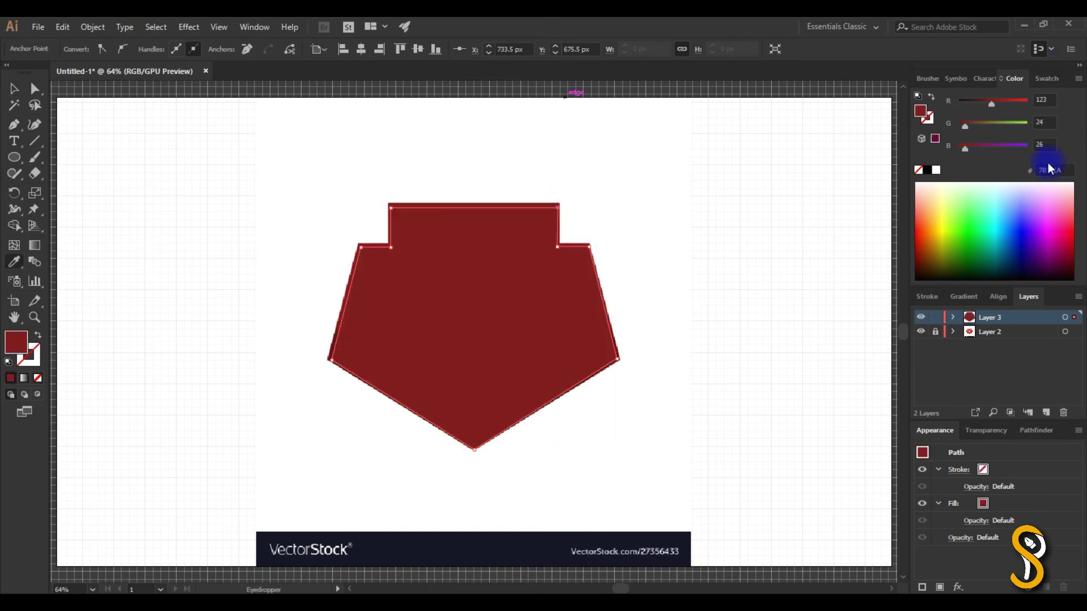
Copy the hex code 7B181A of the badge shape's dark red fill
{"action": "left_click", "coordinate": [1053, 170]}
{"action": "key", "text": "ctrl+c"}
{"action": "key", "text": "Escape"}
{"action": "key", "text": "v"}
{"action": "left_click_drag", "start_coordinate": [211, 212], "coordinate": [1056, 66]}
{"action": "left_click", "coordinate": [1056, 169]}
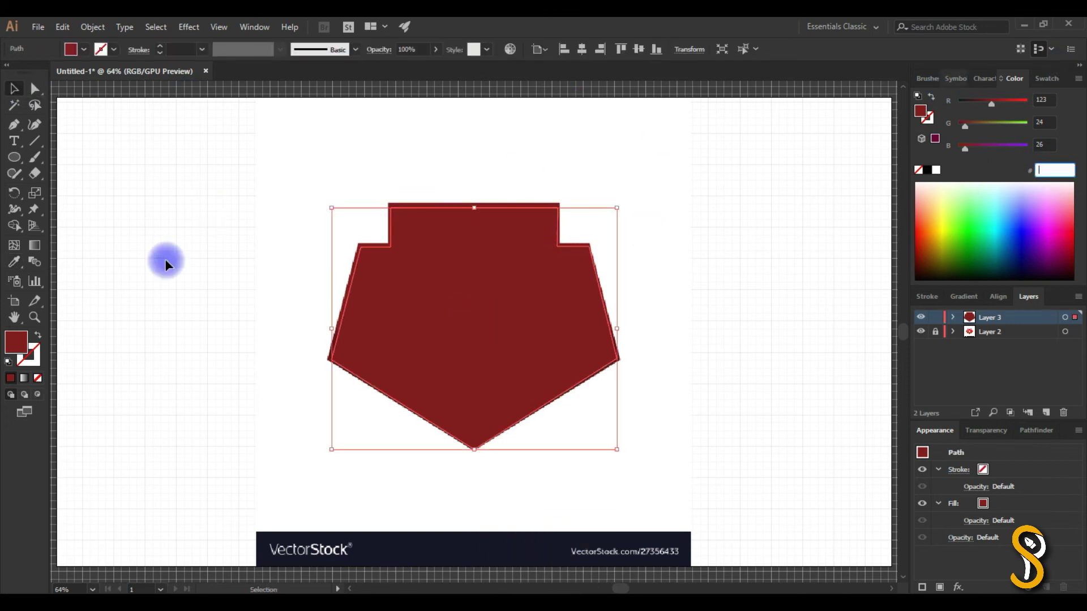
{"action": "double_click", "coordinate": [22, 335]}
{"action": "right_click", "coordinate": [922, 426]}
{"action": "left_click", "coordinate": [916, 274]}
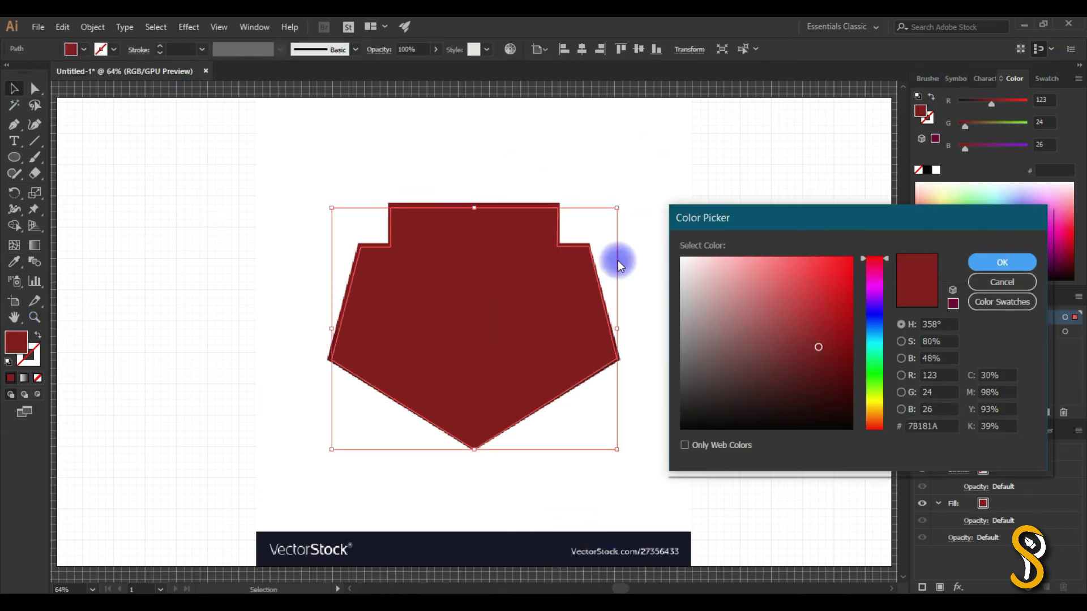
{"action": "key", "text": "Escape"}
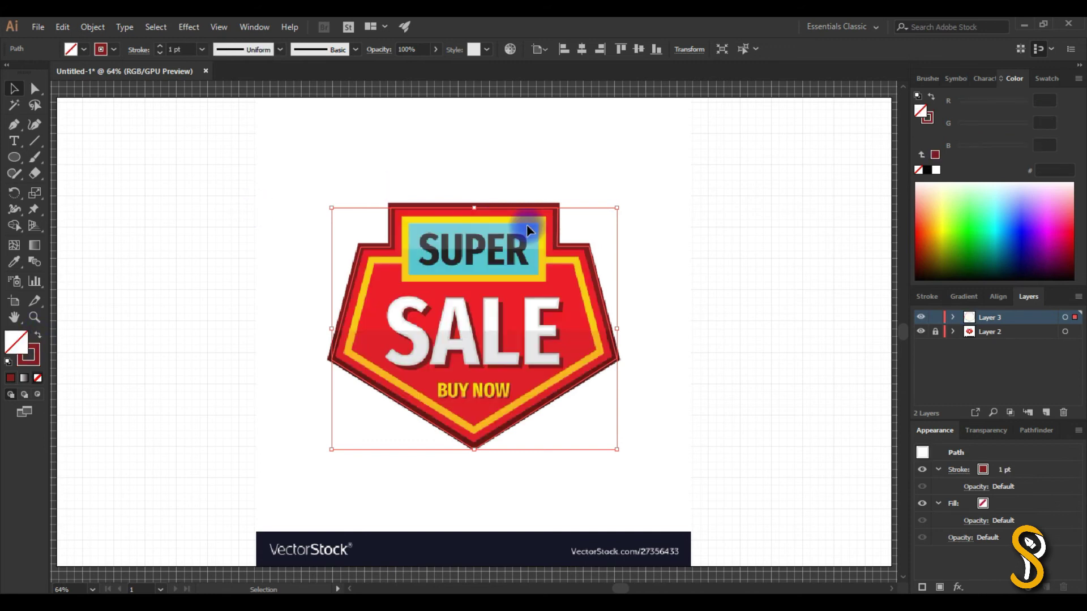
Fill the badge shape with the bright red sampled from the reference and set its stroke color to 7B181A
{"action": "key", "text": "i"}
{"action": "left_click", "coordinate": [553, 278]}
{"action": "key", "text": "v"}
{"action": "left_click", "coordinate": [927, 118]}
{"action": "right_click", "coordinate": [1048, 175]}
{"action": "left_click", "coordinate": [911, 238]}
{"action": "key", "text": "Return"}
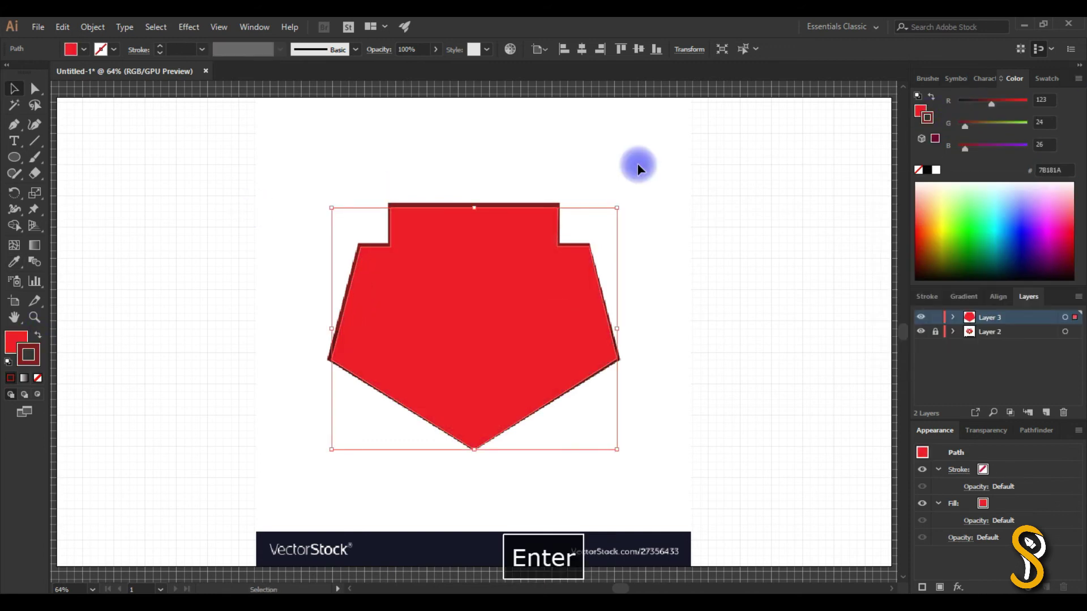
Hide the reference layer and increase the badge shape's stroke weight to 13 pt
{"action": "left_click", "coordinate": [921, 331]}
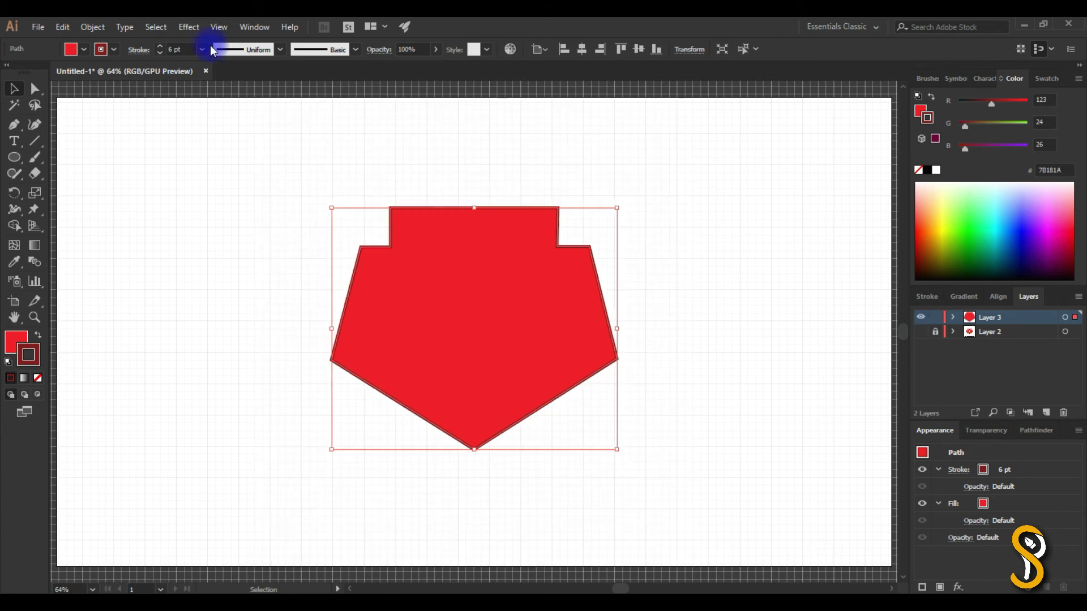
{"action": "left_click", "coordinate": [161, 47]}
{"action": "left_click", "coordinate": [161, 48]}
{"action": "left_click", "coordinate": [160, 48]}
{"action": "left_click", "coordinate": [160, 48]}
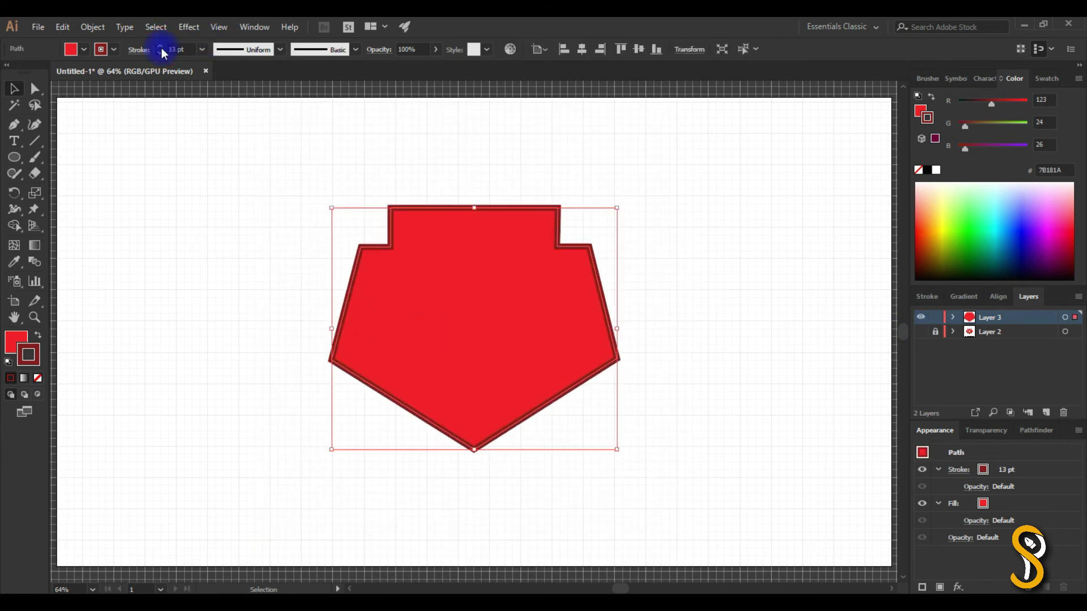
Increase the badge shape's stroke weight to 17 pt and show the reference layer behind it
{"action": "left_click", "coordinate": [161, 47]}
{"action": "left_click", "coordinate": [736, 261]}
{"action": "left_click", "coordinate": [921, 331]}
{"action": "left_click", "coordinate": [921, 318]}
{"action": "left_click", "coordinate": [922, 317]}
{"action": "left_click", "coordinate": [922, 318]}
{"action": "left_click", "coordinate": [922, 318]}
Align the badge shape's stroke to the inside and compare it with the reference badge
{"action": "left_click", "coordinate": [510, 258]}
{"action": "left_click", "coordinate": [139, 48]}
{"action": "left_click", "coordinate": [71, 121]}
{"action": "left_click", "coordinate": [166, 187]}
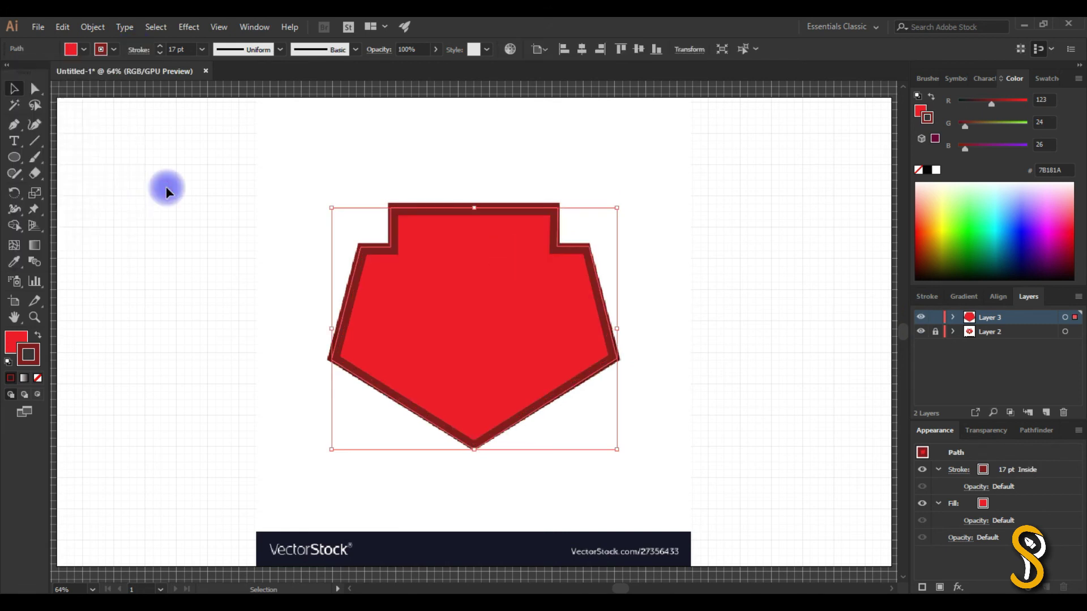
{"action": "left_click", "coordinate": [217, 301]}
{"action": "left_click", "coordinate": [922, 319]}
{"action": "left_click", "coordinate": [922, 318]}
{"action": "left_click", "coordinate": [547, 334]}
{"action": "right_click", "coordinate": [548, 334]}
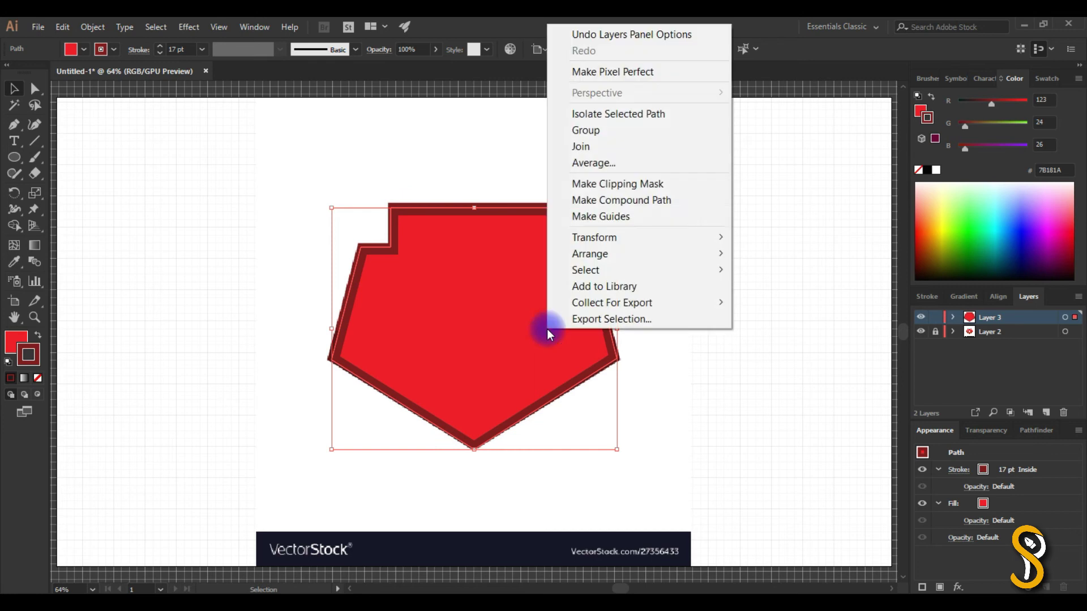
{"action": "left_click", "coordinate": [244, 294]}
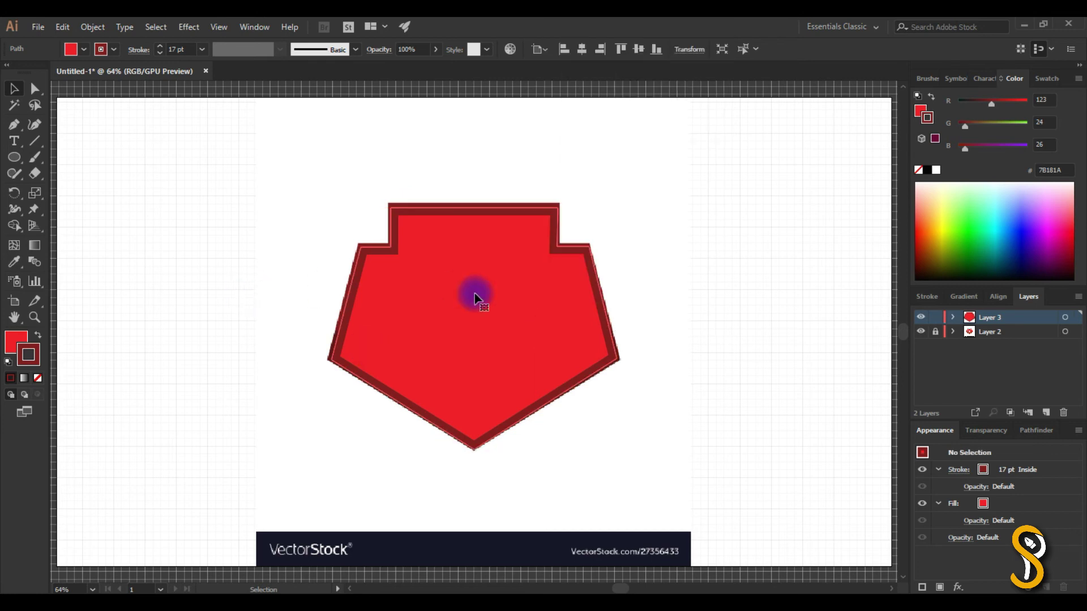
Duplicate the badge shape in place on top of the original
{"action": "left_click", "coordinate": [475, 294]}
{"action": "key", "text": "ctrl+c"}
{"action": "key", "text": "ctrl+f"}
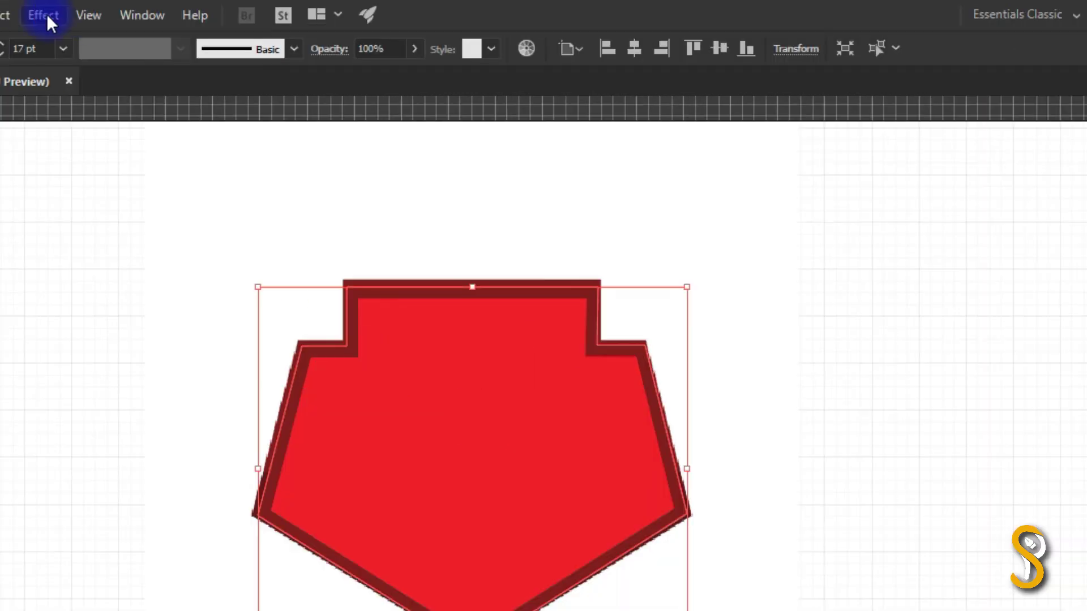
Apply the Offset Path effect to the copied badge shape with an offset of -30 px and preview on
{"action": "left_click", "coordinate": [49, 17]}
{"action": "mouse_move", "coordinate": [242, 262]}
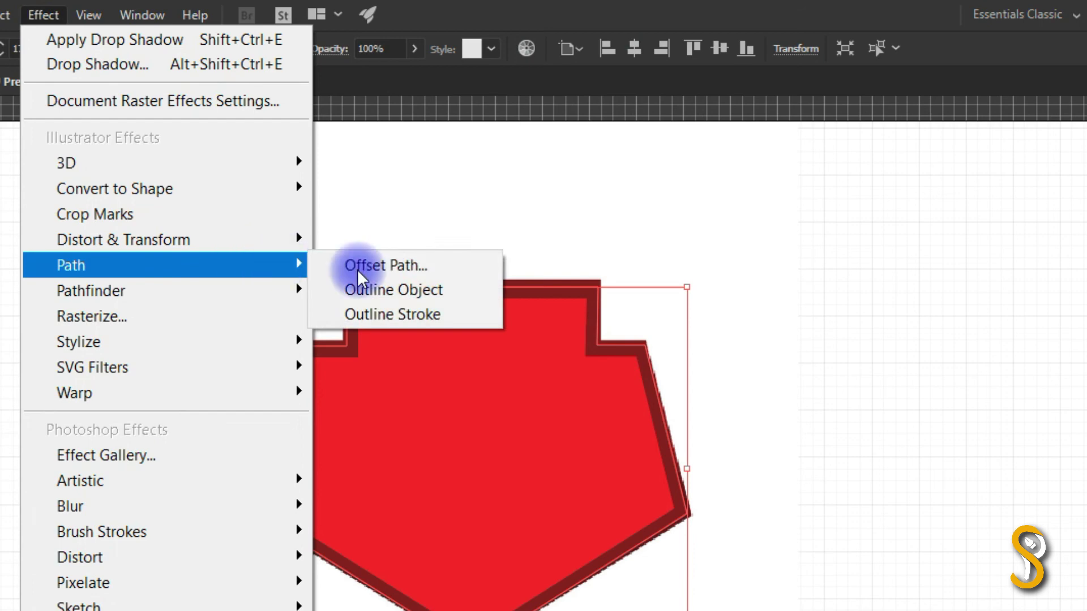
{"action": "left_click", "coordinate": [424, 273]}
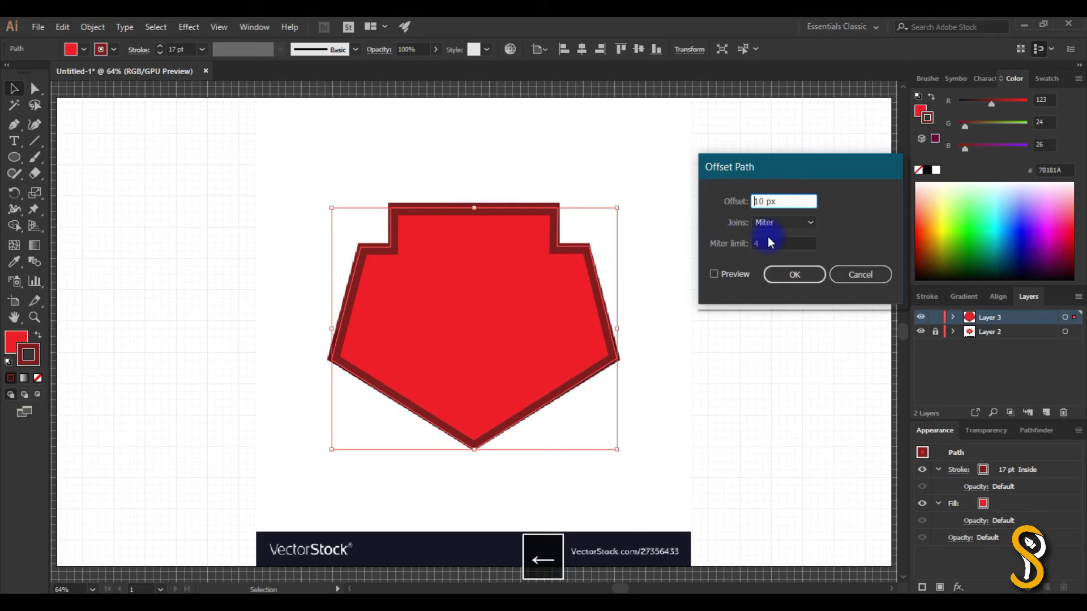
{"action": "left_click", "coordinate": [712, 274]}
{"action": "left_click", "coordinate": [762, 201]}
{"action": "key", "text": "BackSpace"}
{"action": "type", "text": "-30"}
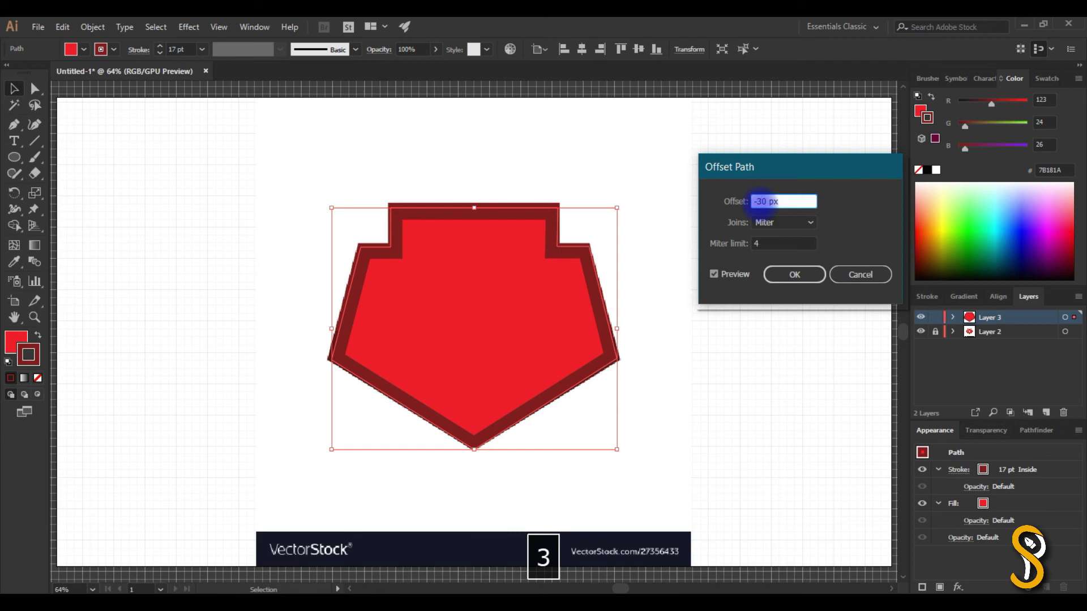
{"action": "key", "text": "Tab"}
{"action": "key", "text": "Return"}
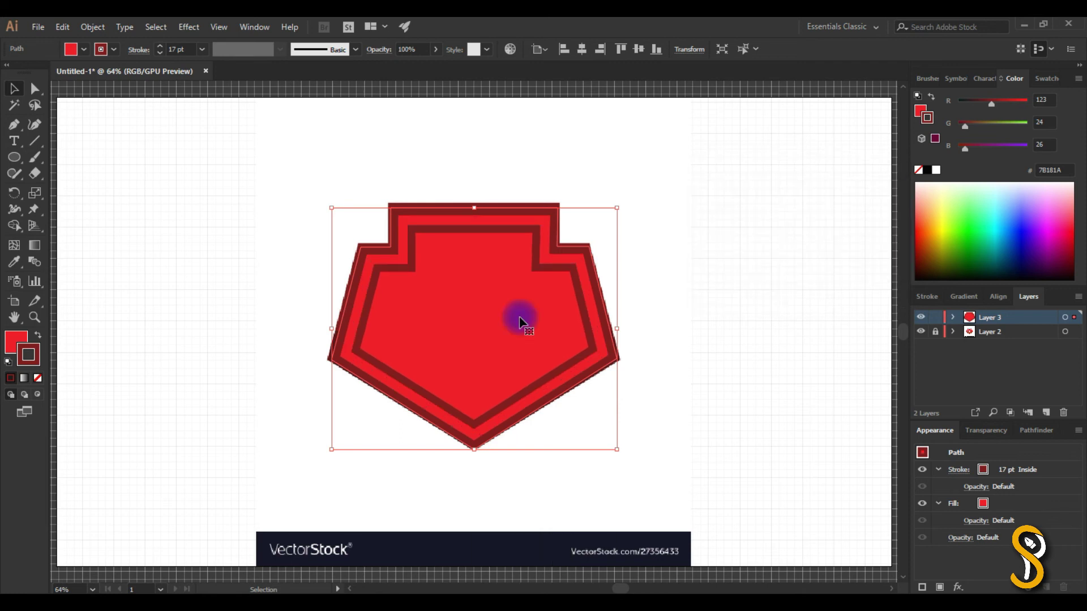
Check the offset badge against the reference, then try deleting the offset copy and undo the deletion
{"action": "left_click", "coordinate": [748, 259]}
{"action": "left_click", "coordinate": [921, 317]}
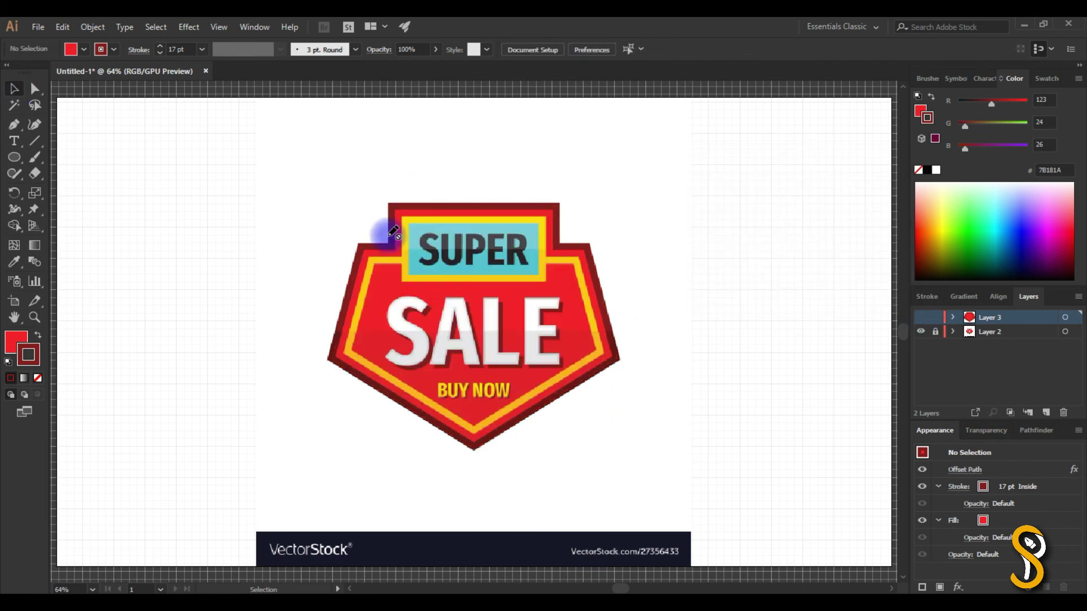
{"action": "left_click", "coordinate": [920, 317]}
{"action": "left_click", "coordinate": [572, 274]}
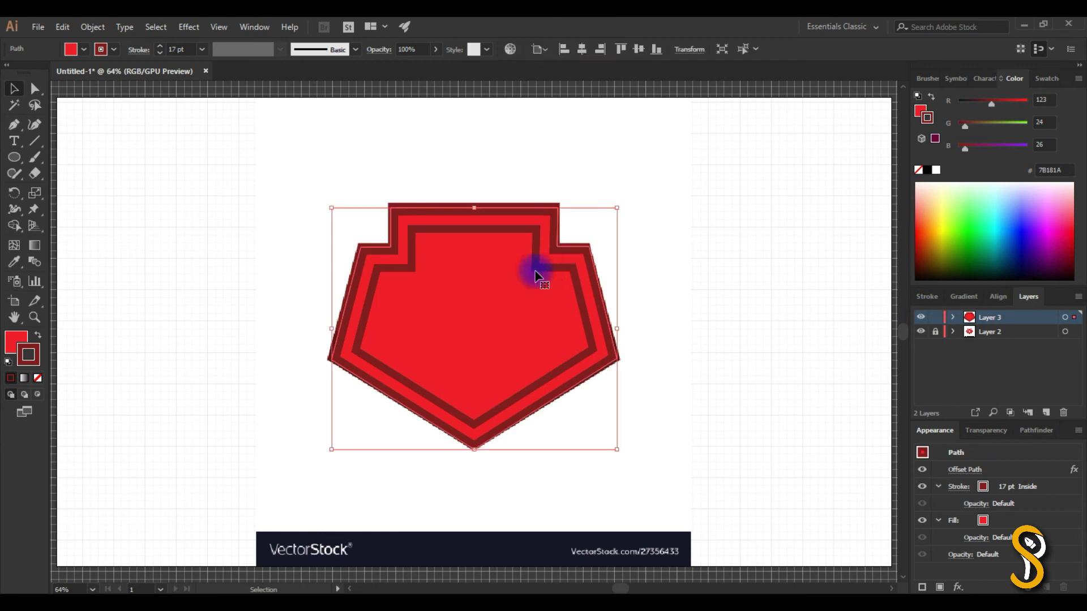
{"action": "key", "text": "Delete"}
{"action": "key", "text": "ctrl+z"}
Expand the appearance of the offset copy and ungroup the resulting shapes
{"action": "left_click", "coordinate": [100, 28]}
{"action": "left_click", "coordinate": [168, 203]}
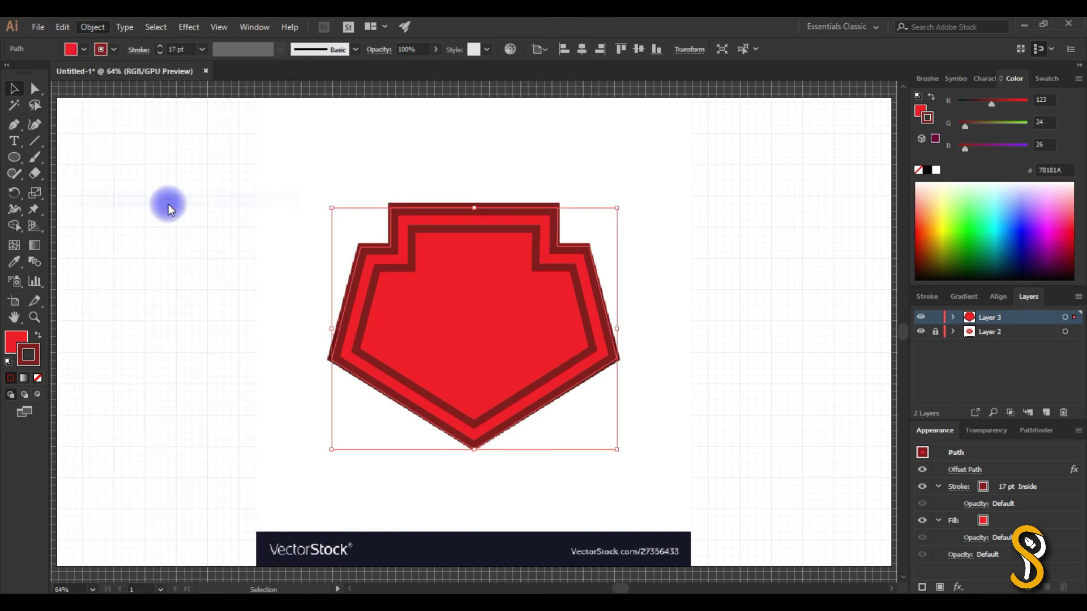
{"action": "left_click", "coordinate": [407, 266]}
{"action": "right_click", "coordinate": [403, 269]}
{"action": "left_click", "coordinate": [436, 366]}
{"action": "left_click", "coordinate": [230, 295]}
Fill the inner border outline with bright yellow and compare it with the reference badge
{"action": "left_click", "coordinate": [388, 269]}
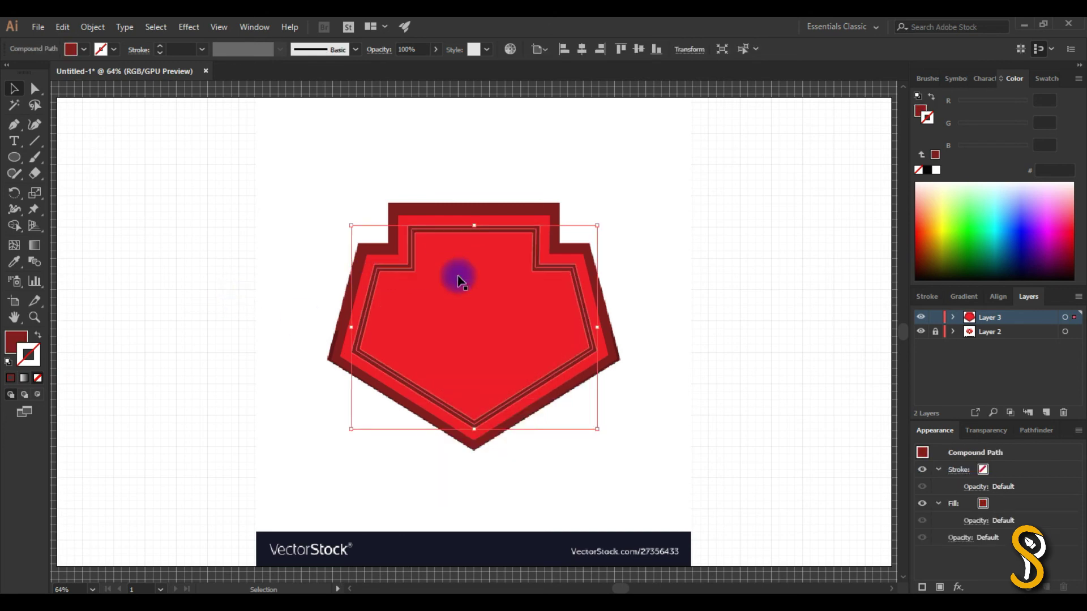
{"action": "left_click", "coordinate": [972, 189]}
{"action": "key", "text": "shift+x"}
{"action": "left_click", "coordinate": [757, 232]}
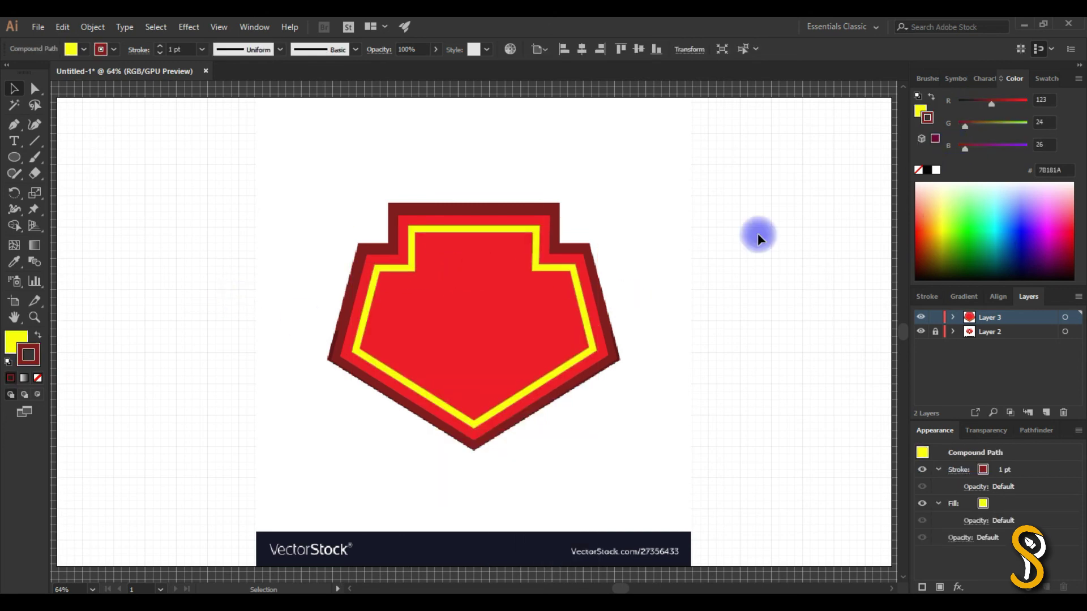
{"action": "left_click", "coordinate": [921, 317]}
{"action": "left_click", "coordinate": [921, 317]}
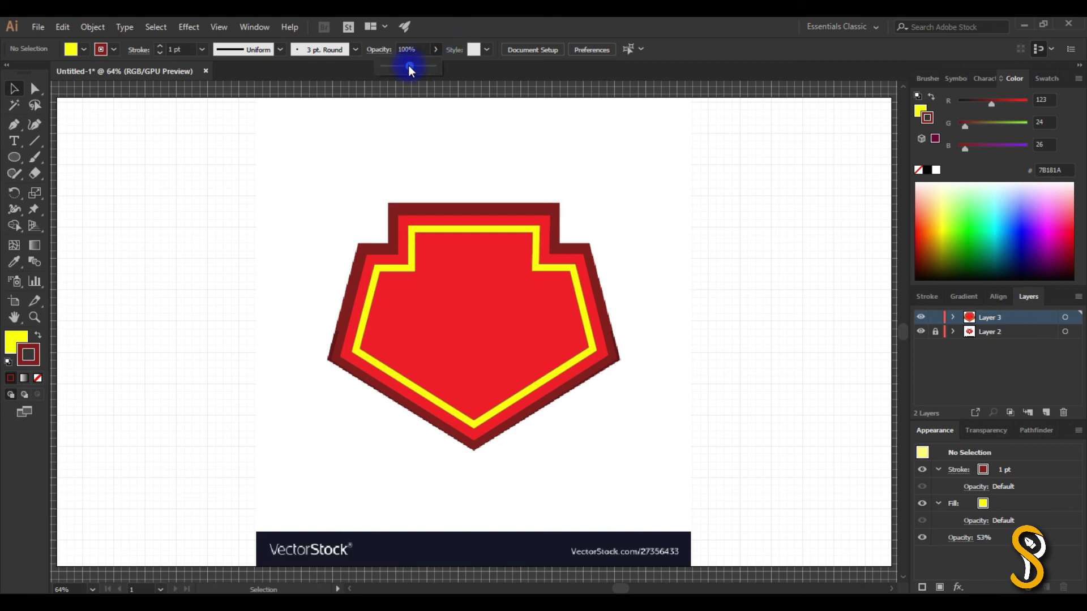
Try to lower the opacity of all the badge artwork on Layer 3
{"action": "left_click", "coordinate": [1075, 319]}
{"action": "left_click", "coordinate": [436, 50]}
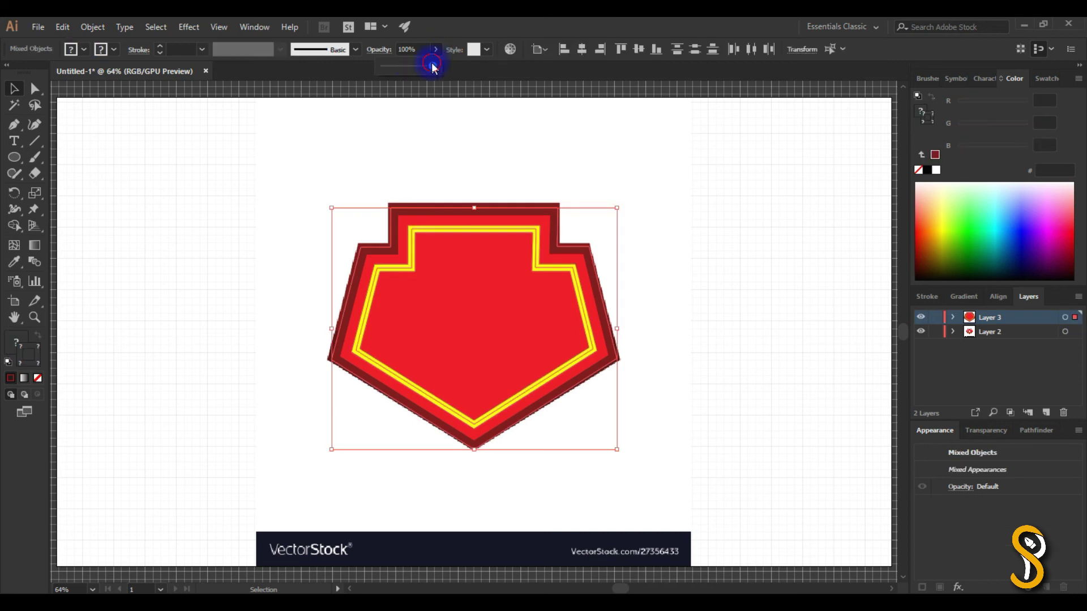
{"action": "left_click_drag", "start_coordinate": [432, 65], "coordinate": [413, 68]}
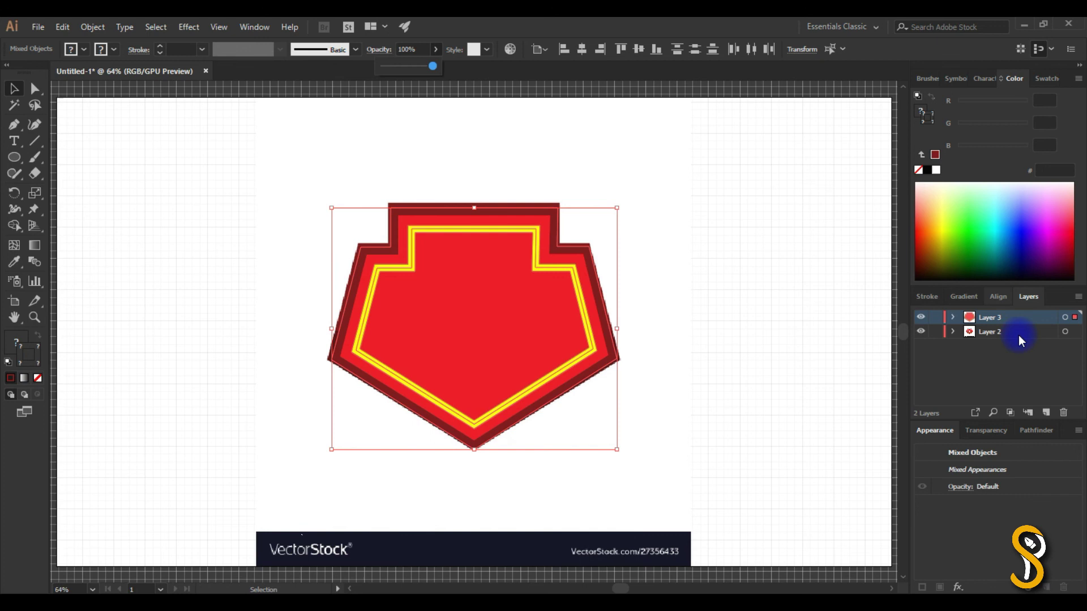
Draw a rectangle across the badge's raised upper section and apply the yellow sampled from the inner outline
{"action": "key", "text": "m"}
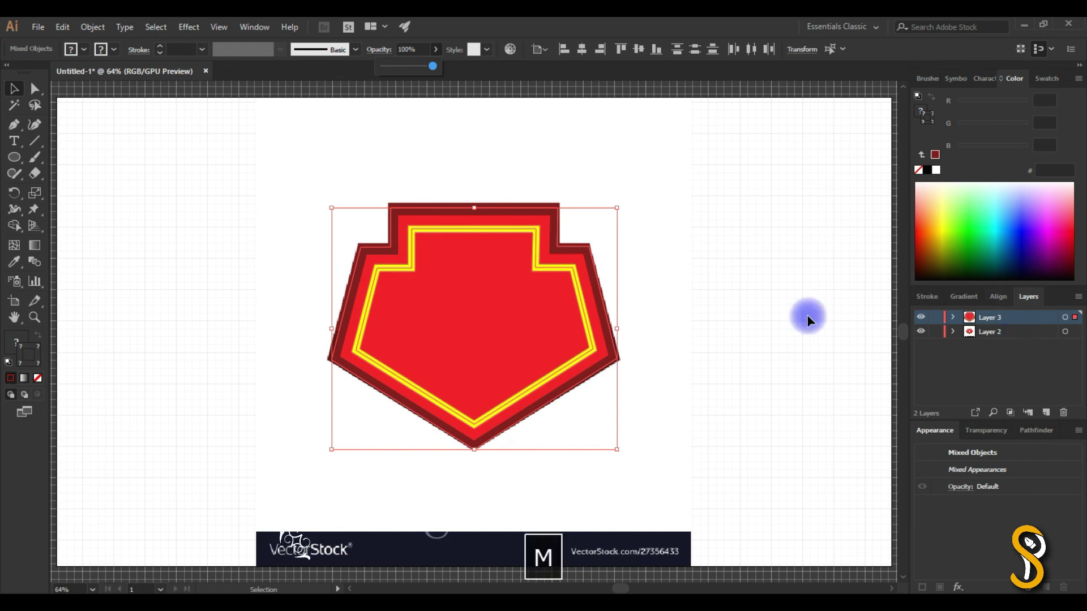
{"action": "left_click", "coordinate": [16, 160]}
{"action": "left_click", "coordinate": [27, 158]}
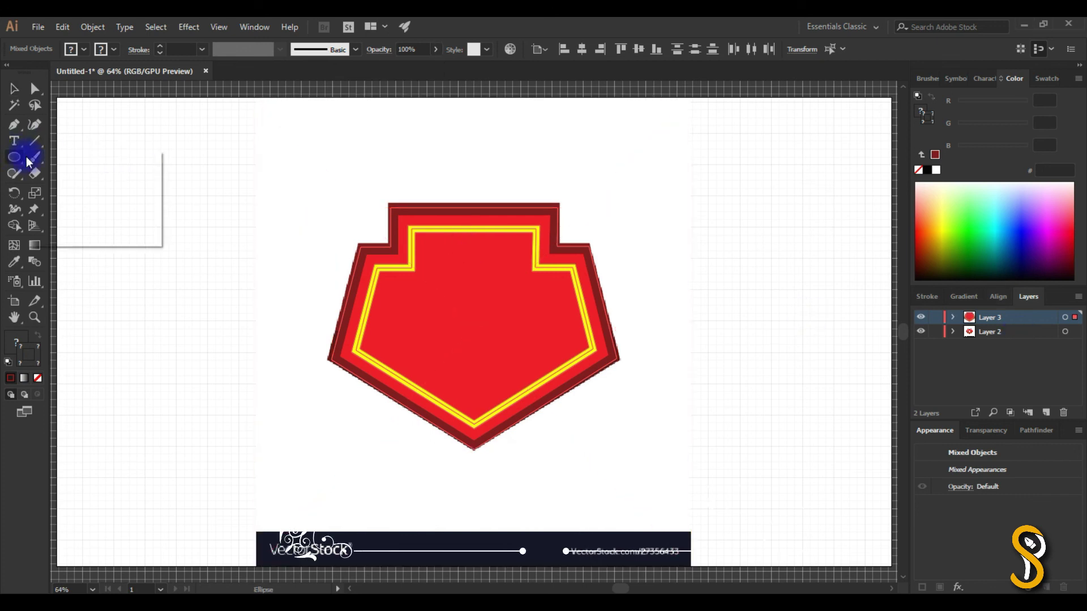
{"action": "left_click_drag", "start_coordinate": [412, 282], "coordinate": [537, 227]}
{"action": "key", "text": "shift+x"}
{"action": "key", "text": "i"}
{"action": "left_click", "coordinate": [582, 281]}
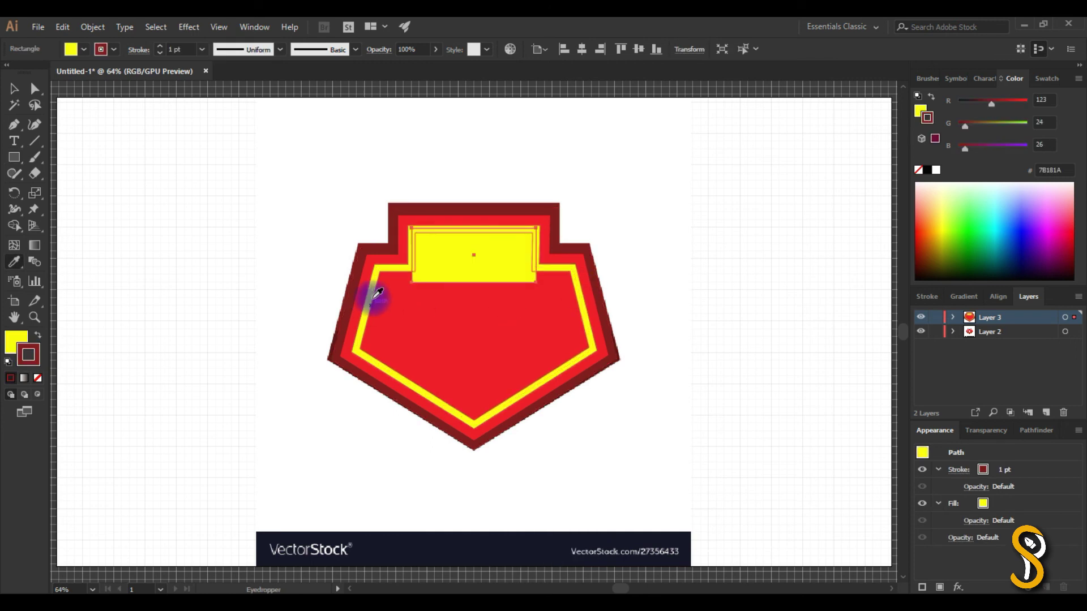
{"action": "left_click", "coordinate": [474, 406]}
{"action": "key", "text": "ctrl+z"}
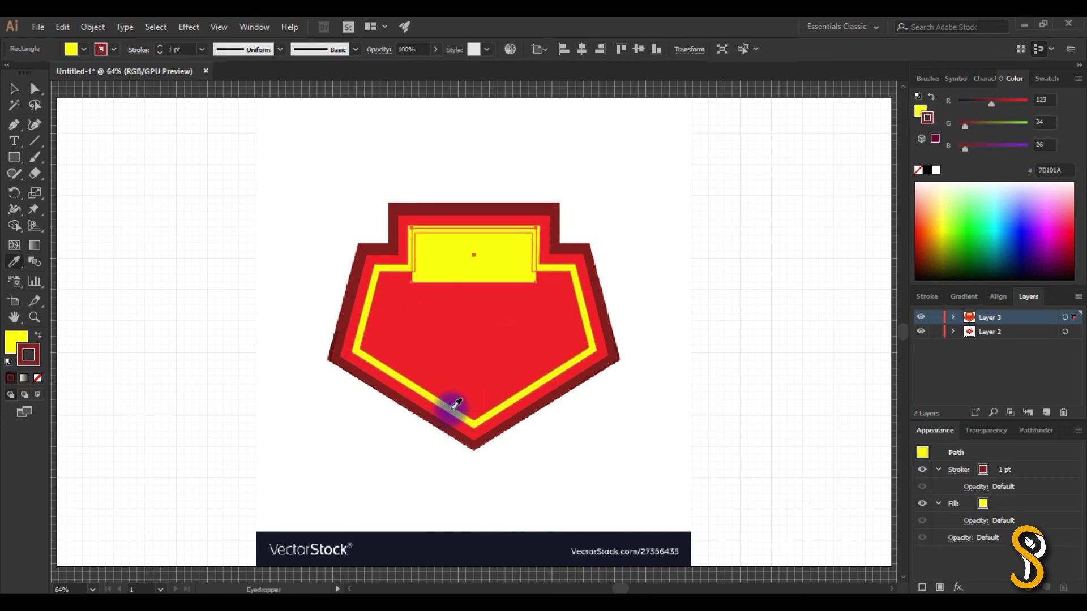
Give the rectangle a yellow stroke, remove its fill, and increase the stroke weight to 11 pt
{"action": "key", "text": "shift+x"}
{"action": "key", "text": "v"}
{"action": "left_click", "coordinate": [13, 343]}
{"action": "left_click", "coordinate": [38, 379]}
{"action": "left_click", "coordinate": [160, 46], "text": "shift"}
{"action": "left_click", "coordinate": [159, 47]}
{"action": "left_click", "coordinate": [159, 46]}
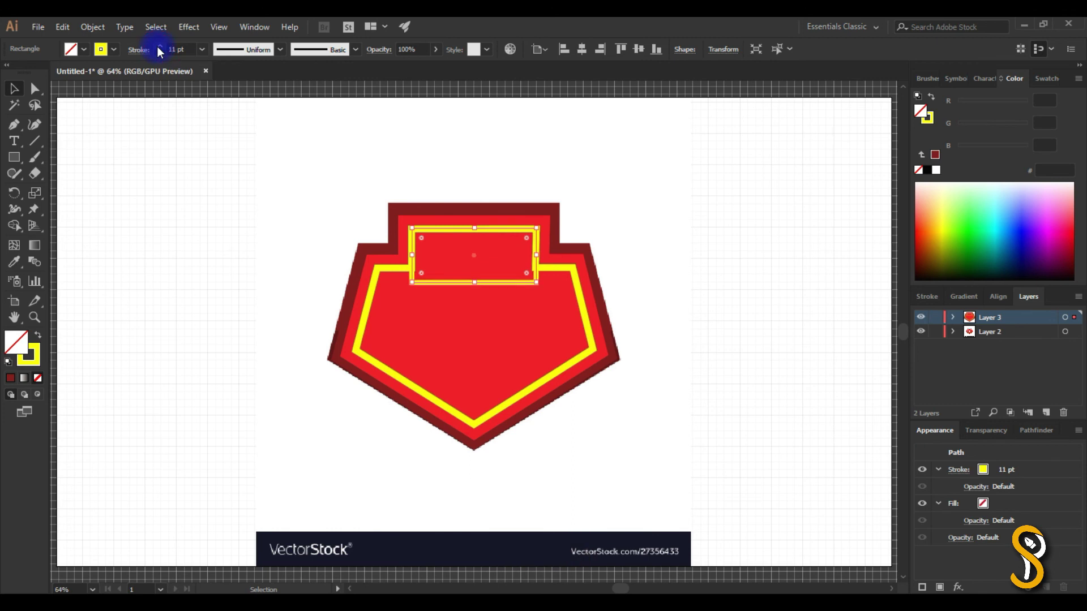
{"action": "left_click", "coordinate": [159, 47]}
Try locking the red base shape to select the yellow outline, then undo the lock
{"action": "left_click", "coordinate": [360, 335]}
{"action": "left_click", "coordinate": [401, 424]}
{"action": "left_click", "coordinate": [383, 291]}
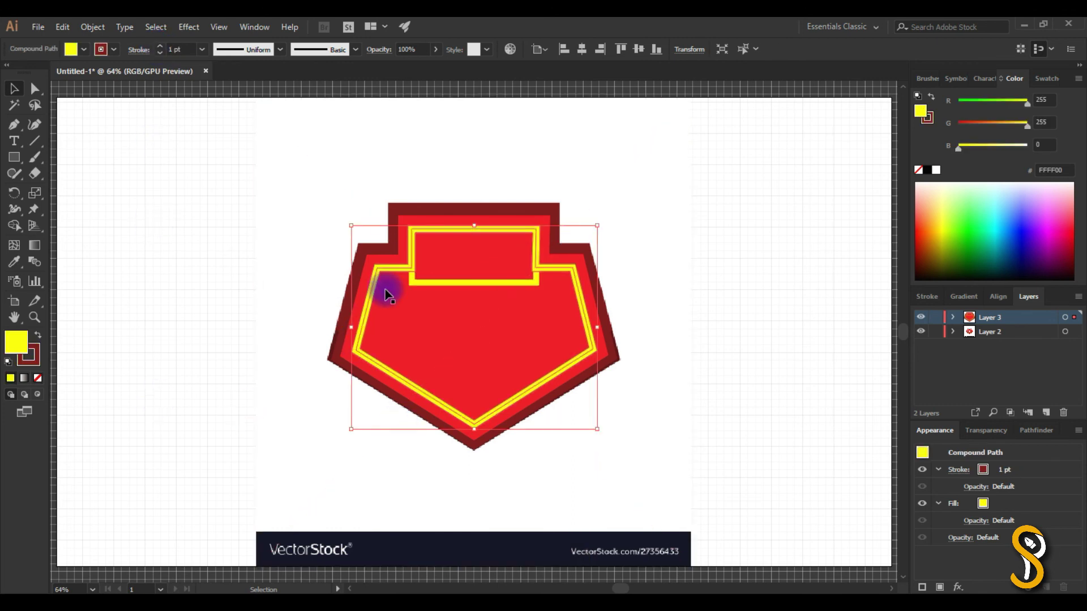
{"action": "left_click", "coordinate": [334, 311]}
{"action": "key", "text": "ctrl+2"}
{"action": "left_click", "coordinate": [365, 324]}
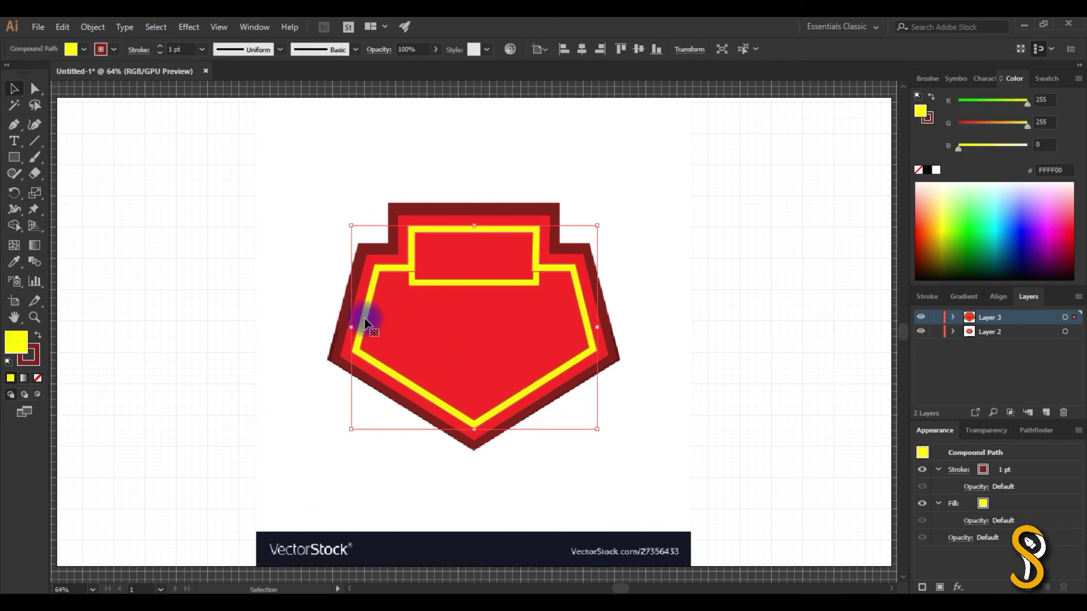
{"action": "key", "text": "ctrl+z"}
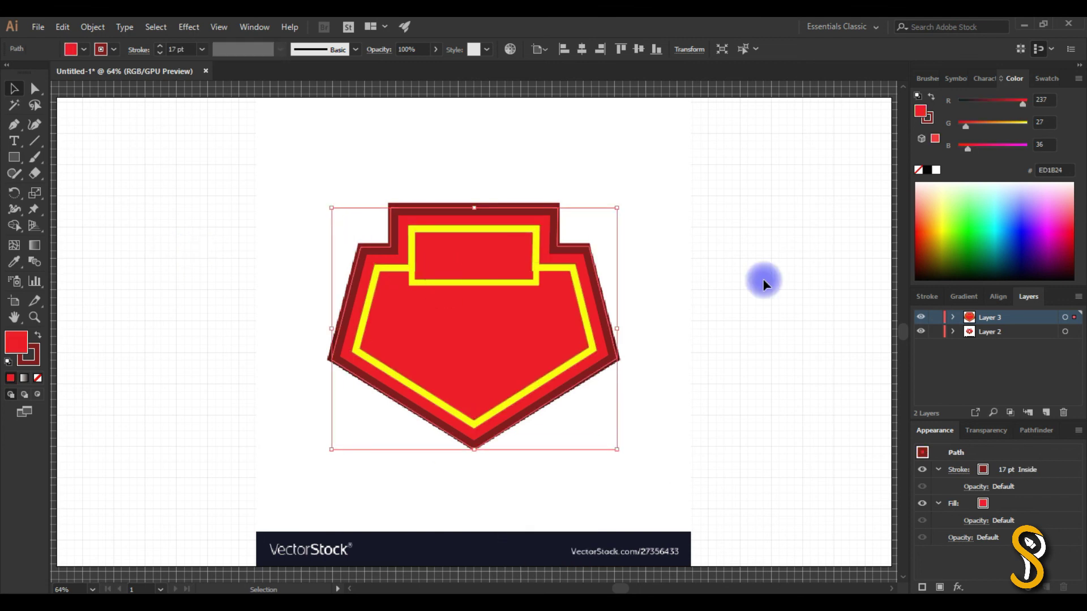
Remove the thin dark red stroke from the yellow inner outline
{"action": "left_click", "coordinate": [535, 250]}
{"action": "key", "text": "ctrl+equal"}
{"action": "key", "text": "ctrl+equal"}
{"action": "key", "text": "ctrl+equal"}
{"action": "left_click", "coordinate": [627, 224]}
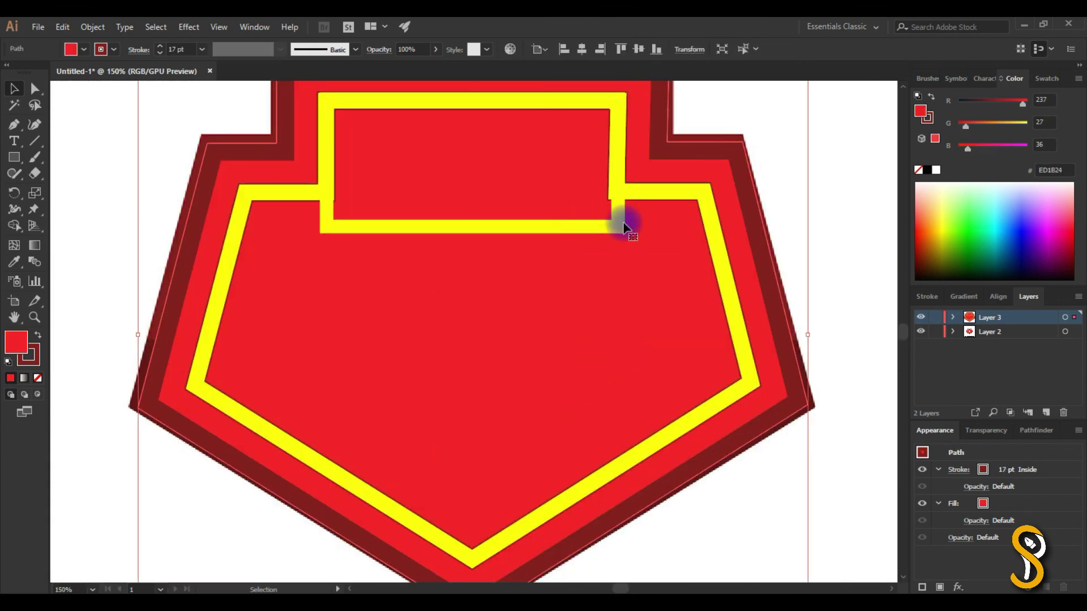
{"action": "left_click", "coordinate": [671, 187]}
{"action": "left_click", "coordinate": [37, 379]}
{"action": "left_click", "coordinate": [102, 346]}
Set the yellow rectangle's stroke weight to 16 pt and compare the badge with the reference
{"action": "left_click", "coordinate": [328, 226]}
{"action": "left_click", "coordinate": [160, 47]}
{"action": "left_click", "coordinate": [160, 47]}
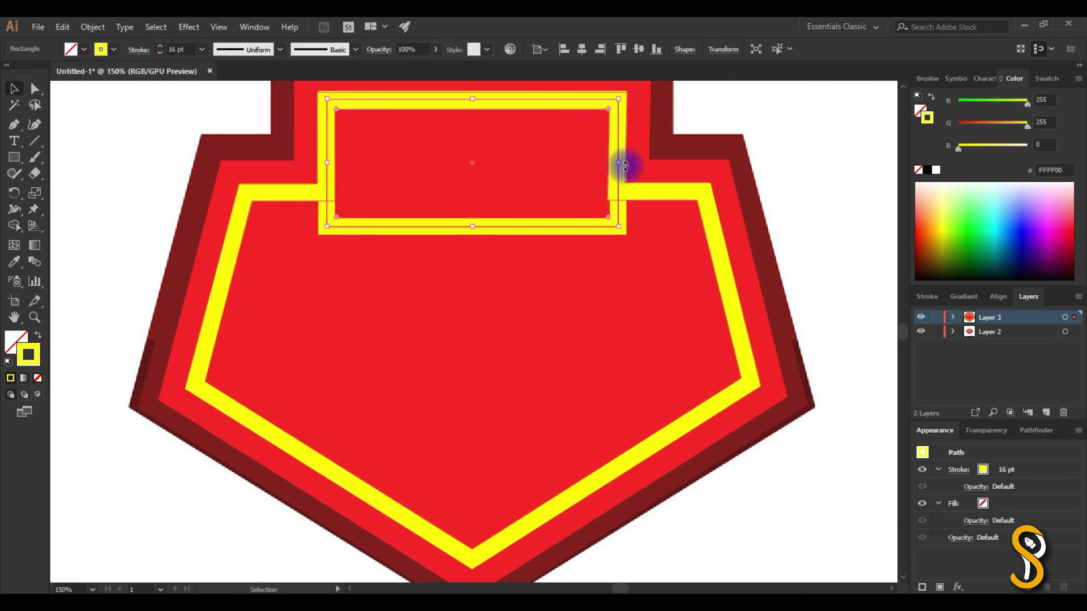
{"action": "left_click", "coordinate": [815, 136]}
{"action": "key", "text": "ctrl+0"}
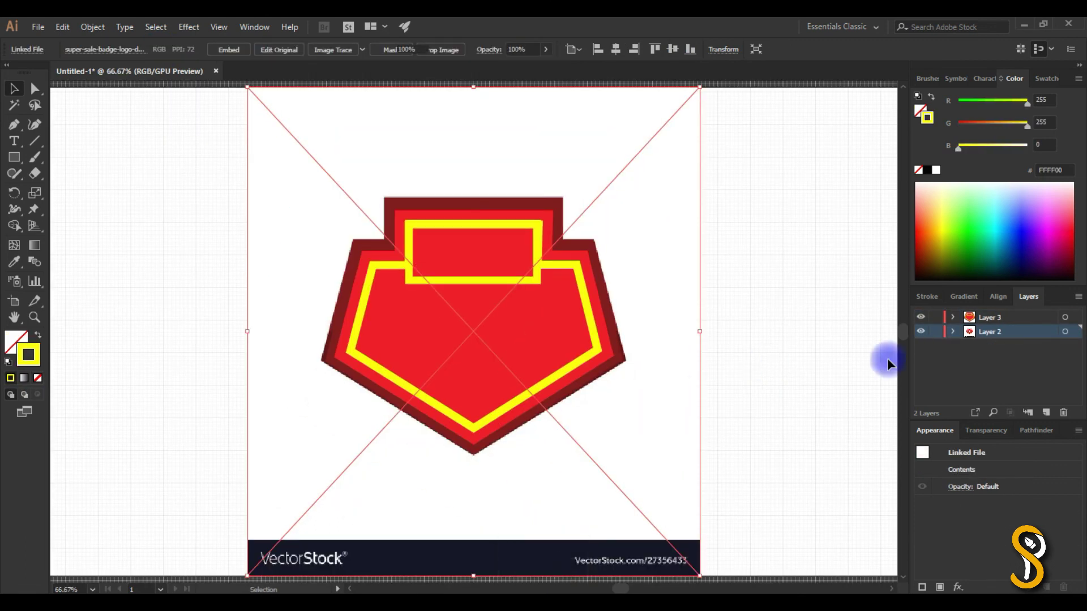
{"action": "left_click", "coordinate": [921, 317]}
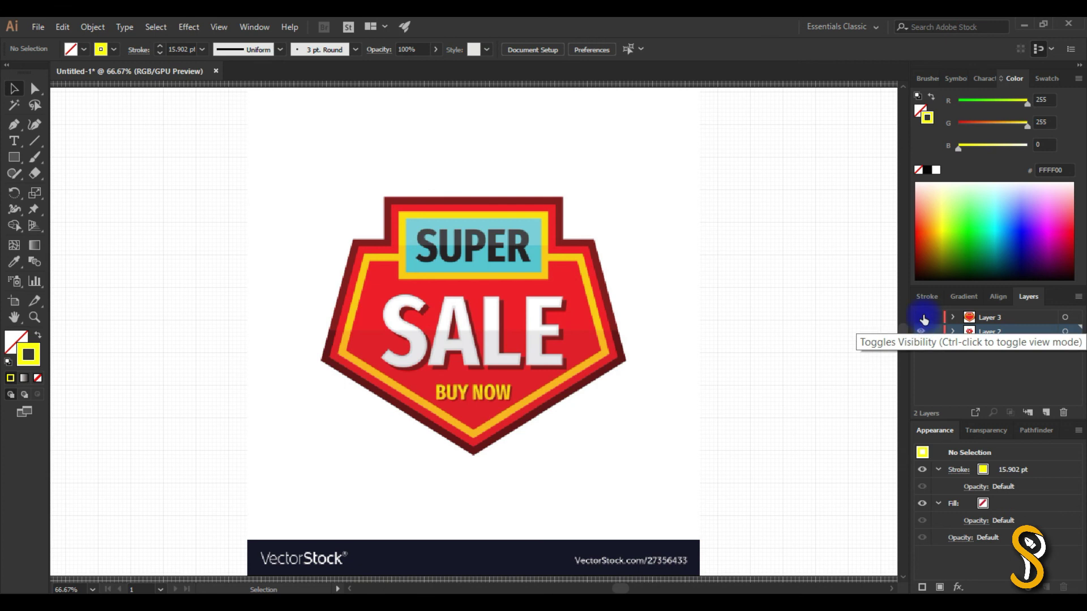
{"action": "left_click", "coordinate": [921, 317]}
Lock Layer 2 and draw a filled rectangle without stroke inside the lower part of the yellow rectangular frame
{"action": "key", "text": "ctrl+plus"}
{"action": "key", "text": "ctrl+plus"}
{"action": "key", "text": "a"}
{"action": "left_click", "coordinate": [489, 216]}
{"action": "left_click", "coordinate": [936, 332]}
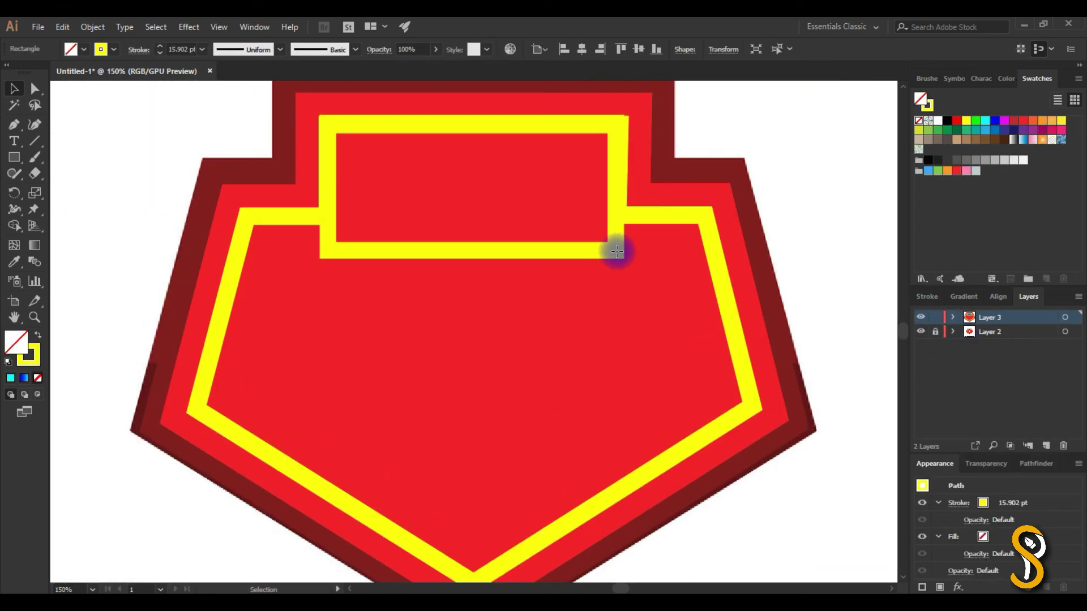
{"action": "mouse_move", "coordinate": [617, 250]}
{"action": "left_mouse_down"}
{"action": "mouse_move", "coordinate": [335, 164]}
{"action": "mouse_move", "coordinate": [608, 242]}
{"action": "left_mouse_up"}
{"action": "key", "text": "shift+x"}
{"action": "key", "text": "v"}
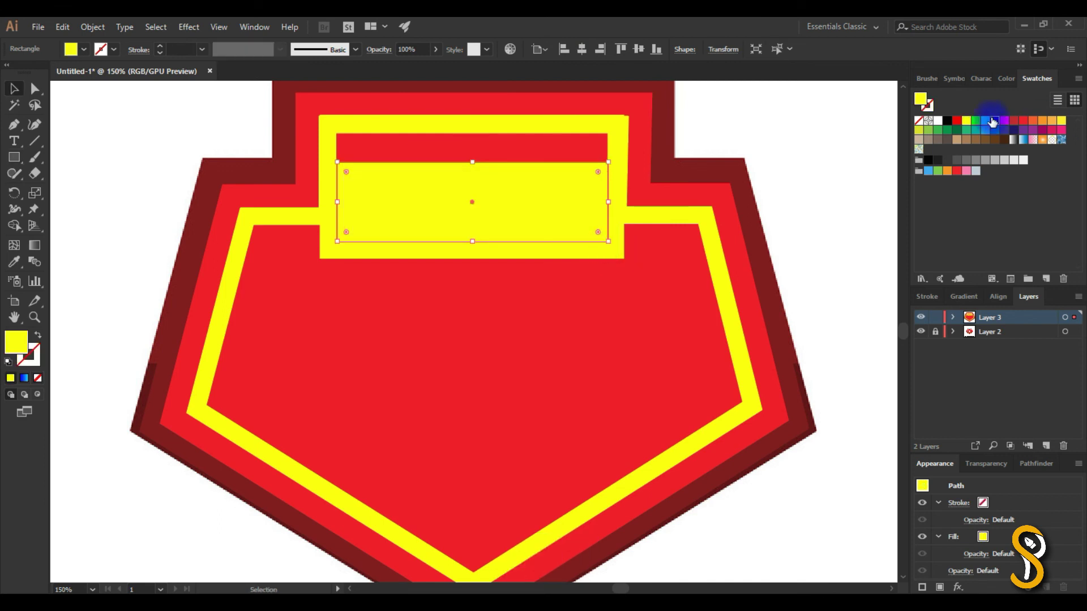
Recolor the new rectangle's fill from the blue swatch to the lighter blue 8888FF
{"action": "left_click", "coordinate": [993, 121]}
{"action": "double_click", "coordinate": [16, 341]}
{"action": "left_click_drag", "start_coordinate": [784, 318], "coordinate": [763, 248]}
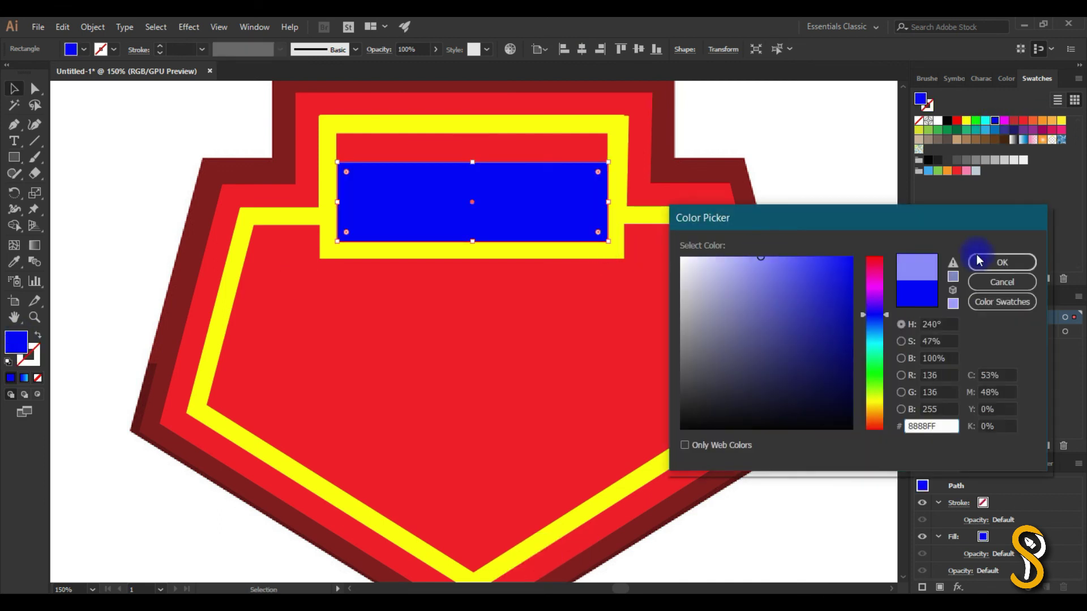
{"action": "left_click", "coordinate": [979, 261]}
Duplicate the light blue rectangle into the upper part of the frame, fill it slightly darker, and compare with the reference
{"action": "left_click_drag", "start_coordinate": [526, 188], "coordinate": [525, 188]}
{"action": "left_click_drag", "start_coordinate": [474, 213], "coordinate": [478, 197]}
{"action": "double_click", "coordinate": [16, 341]}
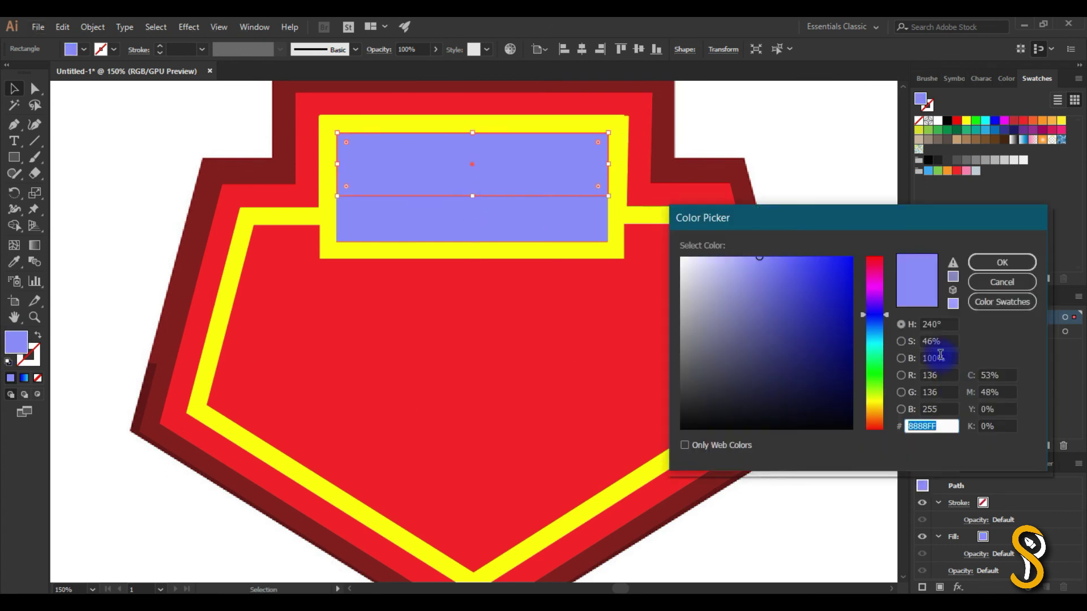
{"action": "left_click", "coordinate": [981, 266]}
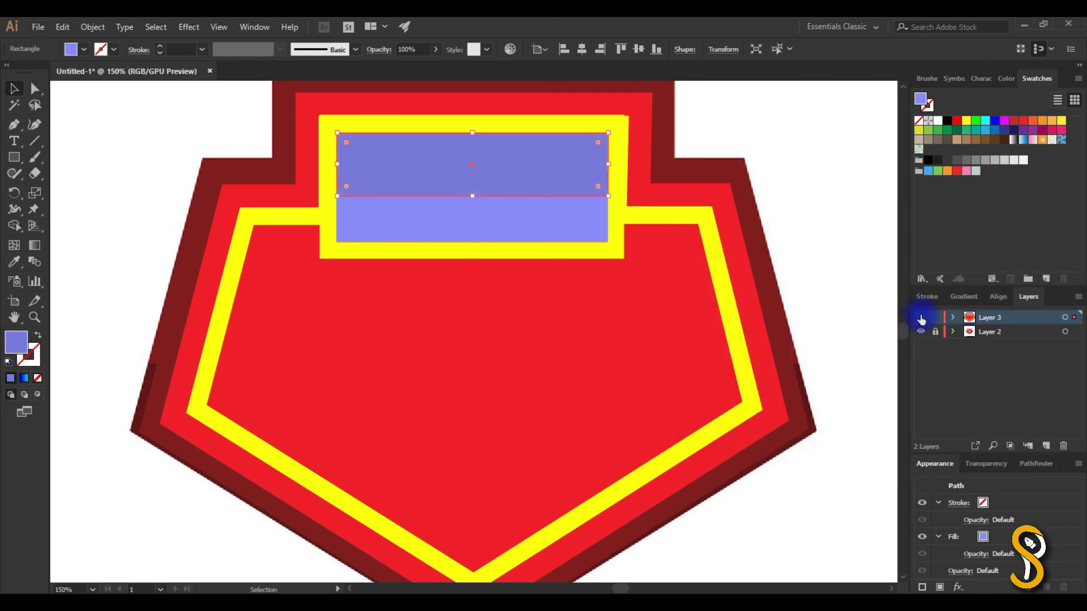
{"action": "left_click", "coordinate": [921, 318]}
{"action": "left_click", "coordinate": [921, 318]}
Try placing a text object on the light blue panel and undo it
{"action": "key", "text": "t"}
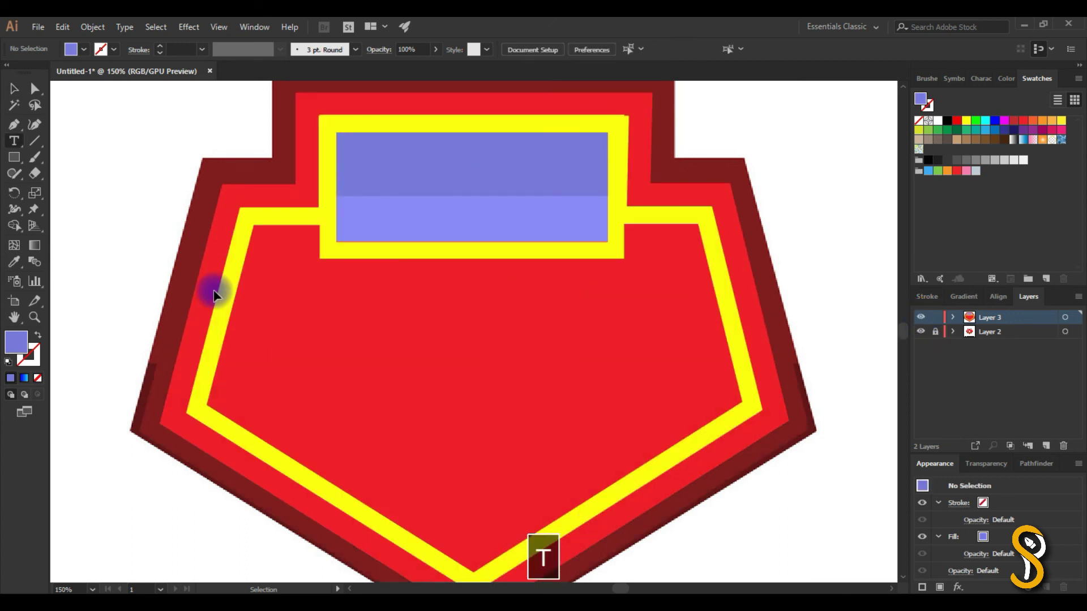
{"action": "left_click", "coordinate": [396, 194]}
{"action": "left_click", "coordinate": [14, 89]}
{"action": "key", "text": "ctrl+z"}
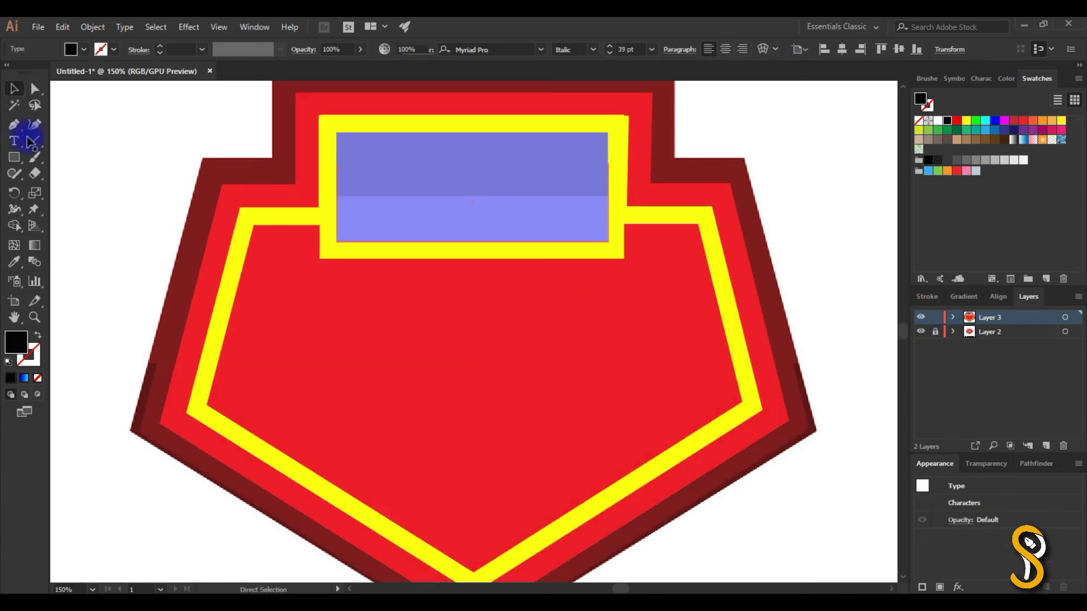
Create the text SUPER, enlarge it to about 55 pt and place it on the blue panel
{"action": "key", "text": "t"}
{"action": "left_click", "coordinate": [104, 175]}
{"action": "key", "text": "Caps_Lock"}
{"action": "type", "text": "SUPER"}
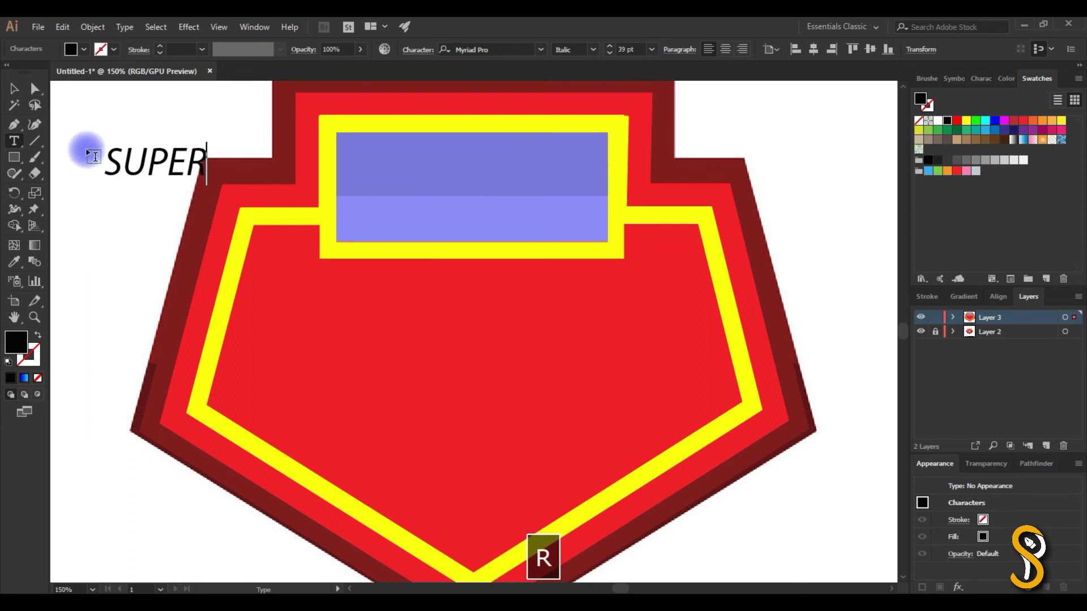
{"action": "key", "text": "Escape"}
{"action": "left_click_drag", "start_coordinate": [209, 185], "coordinate": [516, 199]}
Set the SUPER text to Bold and enlarge it to about 76 pt, centred horizontally on the blue panel
{"action": "left_click", "coordinate": [922, 318]}
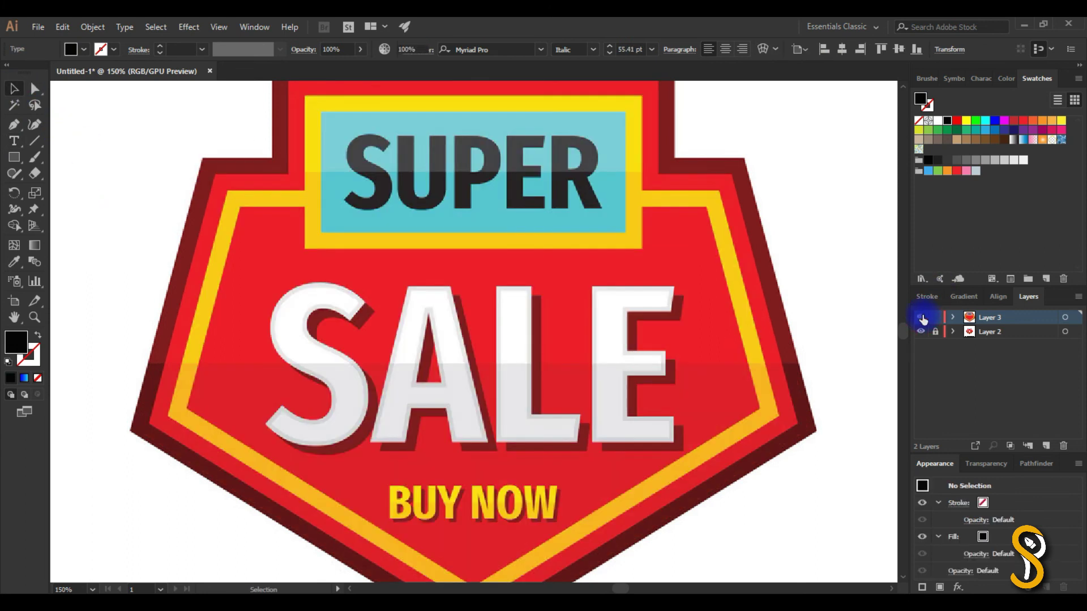
{"action": "left_click", "coordinate": [922, 317]}
{"action": "left_click", "coordinate": [514, 180]}
{"action": "left_click", "coordinate": [594, 50]}
{"action": "left_click", "coordinate": [601, 179]}
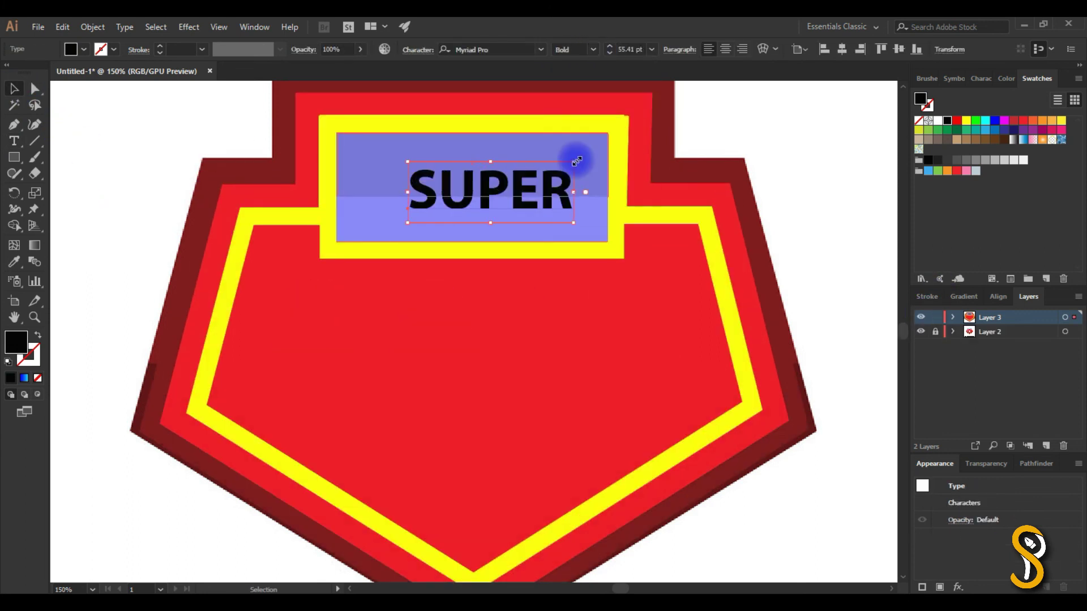
{"action": "left_click_drag", "start_coordinate": [577, 162], "coordinate": [602, 155]}
{"action": "left_click", "coordinate": [843, 50]}
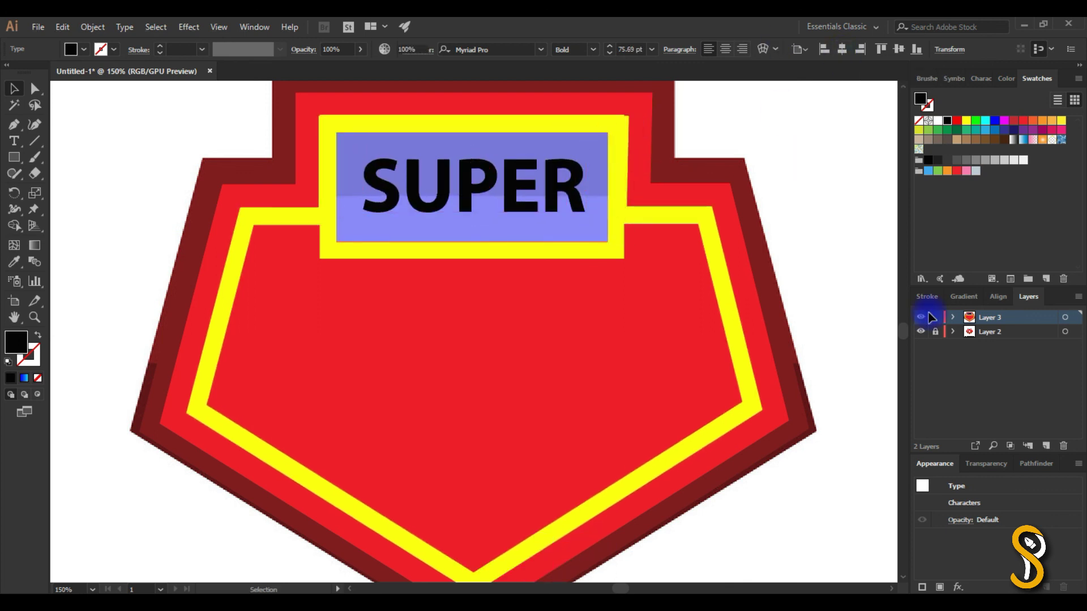
Compare the SUPER lettering with the reference badge by hiding and showing Layer 3 repeatedly
{"action": "left_click", "coordinate": [920, 318]}
{"action": "left_click", "coordinate": [921, 318]}
{"action": "left_click", "coordinate": [921, 318]}
{"action": "left_click", "coordinate": [921, 317]}
{"action": "left_click", "coordinate": [921, 318]}
{"action": "left_click", "coordinate": [921, 317]}
Duplicate the SUPER text straight down into the red area and change the copy's wording to SALE
{"action": "left_click_drag", "start_coordinate": [510, 201], "coordinate": [509, 368]}
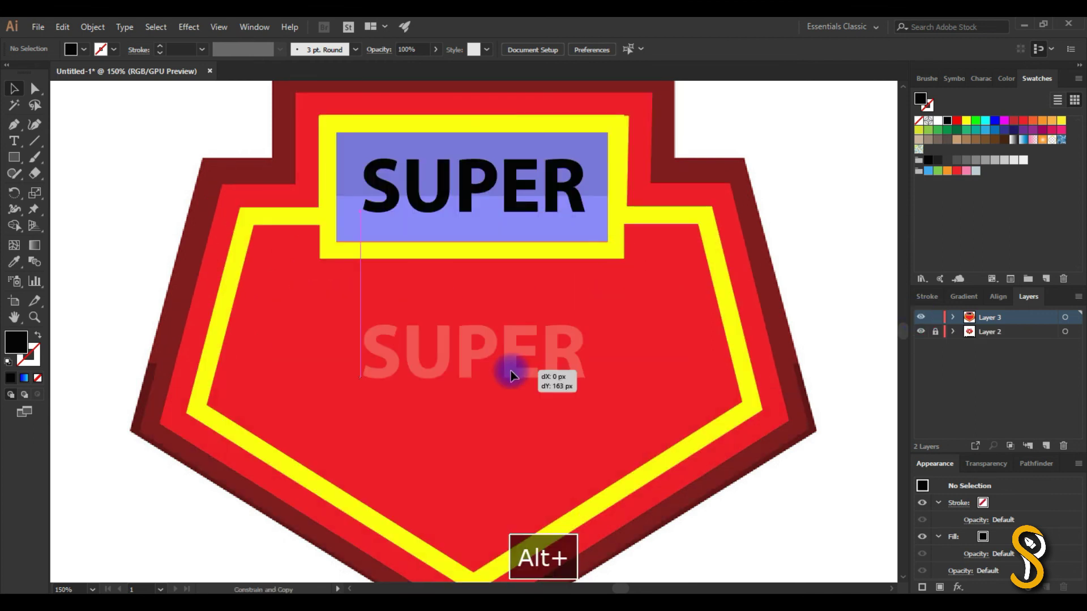
{"action": "double_click", "coordinate": [468, 357]}
{"action": "key", "text": "ctrl+a"}
{"action": "type", "text": "SALE"}
{"action": "key", "text": "Escape"}
Enlarge the SALE text to about 157 pt, centred horizontally in the badge, and fill it white
{"action": "left_click_drag", "start_coordinate": [534, 313], "coordinate": [627, 266]}
{"action": "left_click", "coordinate": [843, 49]}
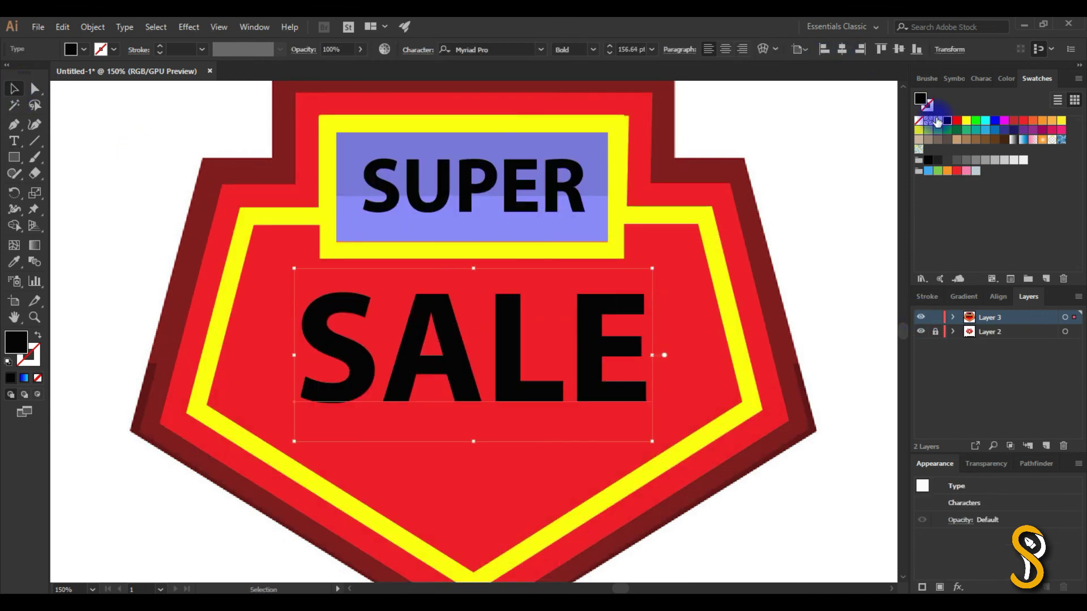
{"action": "left_click", "coordinate": [938, 121]}
{"action": "left_click", "coordinate": [864, 240]}
Duplicate the SUPER text straight down below SALE and change the copy's wording to BUY NOW
{"action": "left_click_drag", "start_coordinate": [506, 198], "coordinate": [505, 492]}
{"action": "double_click", "coordinate": [471, 494]}
{"action": "key", "text": "ctrl+a"}
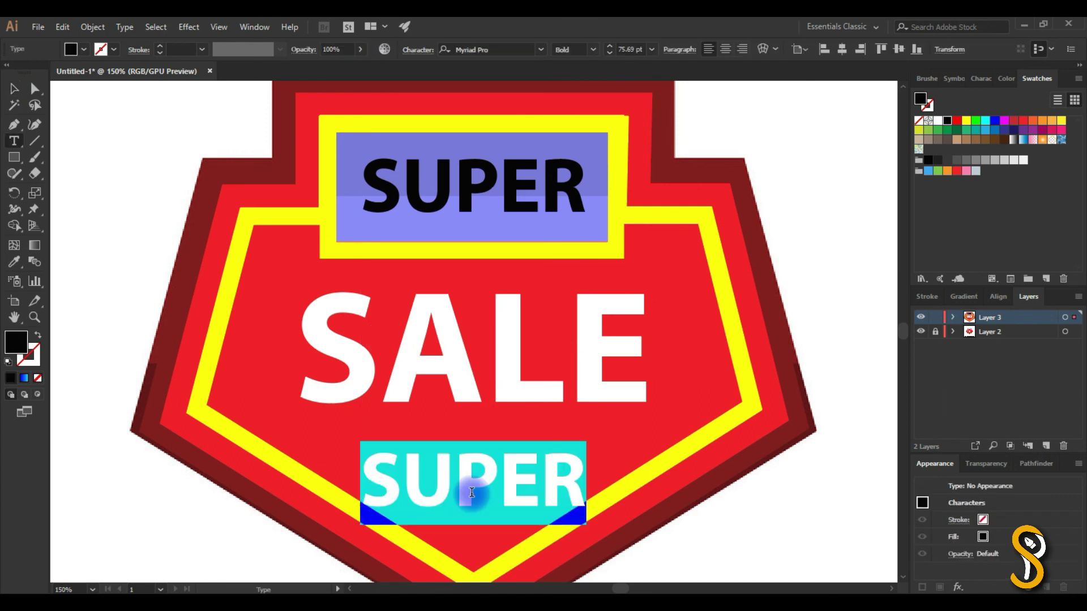
{"action": "type", "text": "bUY"}
{"action": "key", "text": "BackSpace"}
{"action": "key", "text": "BackSpace"}
{"action": "key", "text": "BackSpace"}
{"action": "type", "text": "BUY NOW"}
{"action": "key", "text": "Escape"}
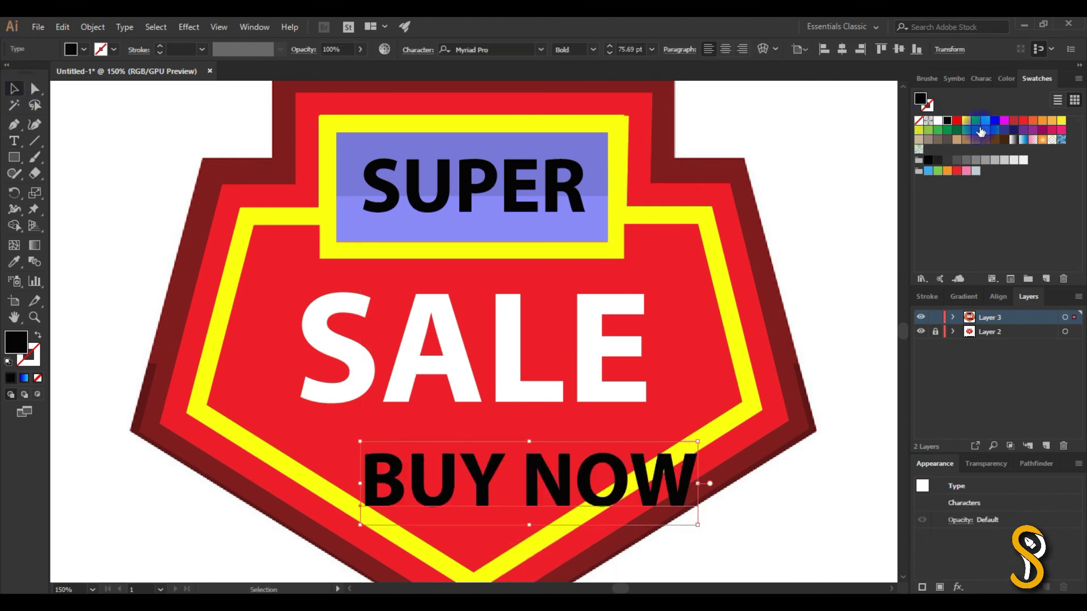
Fill the BUY NOW text yellow and shrink it to fit centred below SALE, checking against the reference
{"action": "left_click", "coordinate": [967, 121]}
{"action": "left_click_drag", "start_coordinate": [695, 432], "coordinate": [494, 498]}
{"action": "left_click", "coordinate": [843, 49]}
{"action": "left_click", "coordinate": [921, 317]}
{"action": "left_click", "coordinate": [921, 318]}
Give the SALE text a 5 pt stroke in the light beige EEDDCC
{"action": "left_click", "coordinate": [522, 396]}
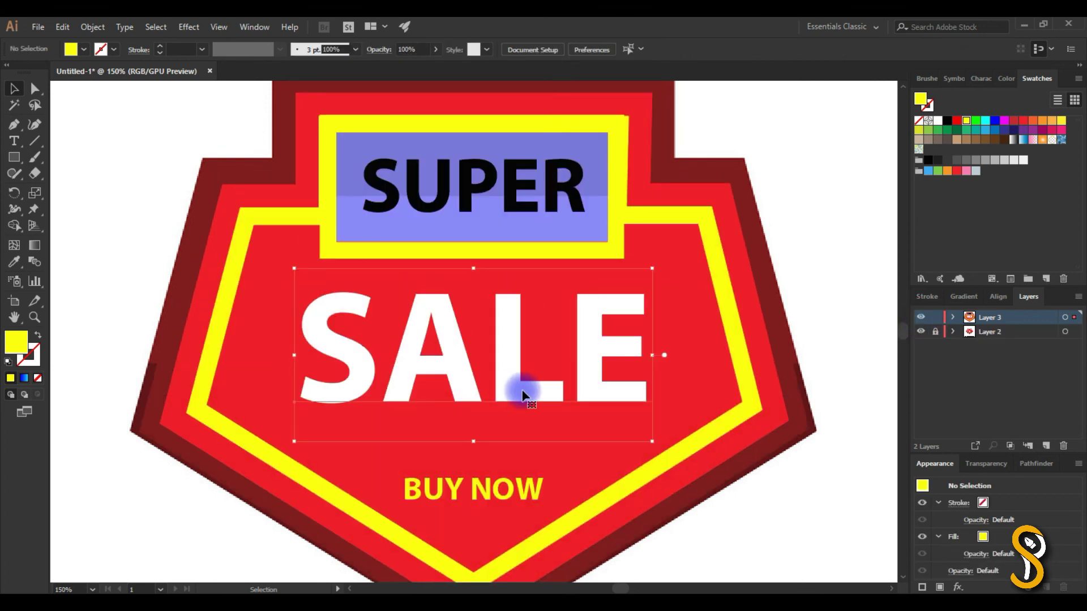
{"action": "left_click", "coordinate": [36, 355]}
{"action": "left_click", "coordinate": [945, 185]}
{"action": "left_click", "coordinate": [160, 46], "text": "shift"}
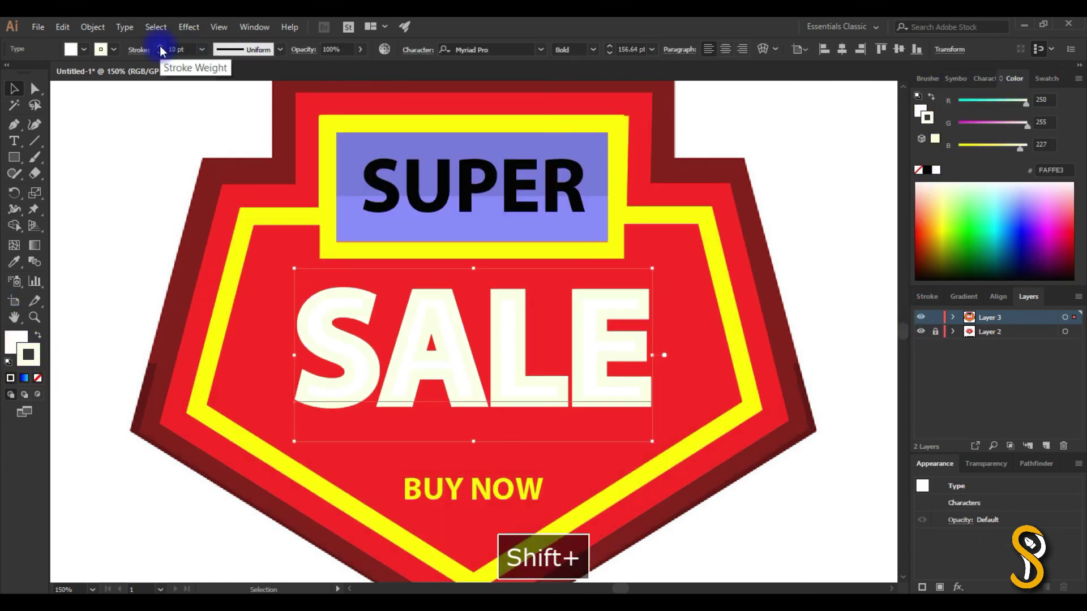
{"action": "left_click", "coordinate": [162, 52]}
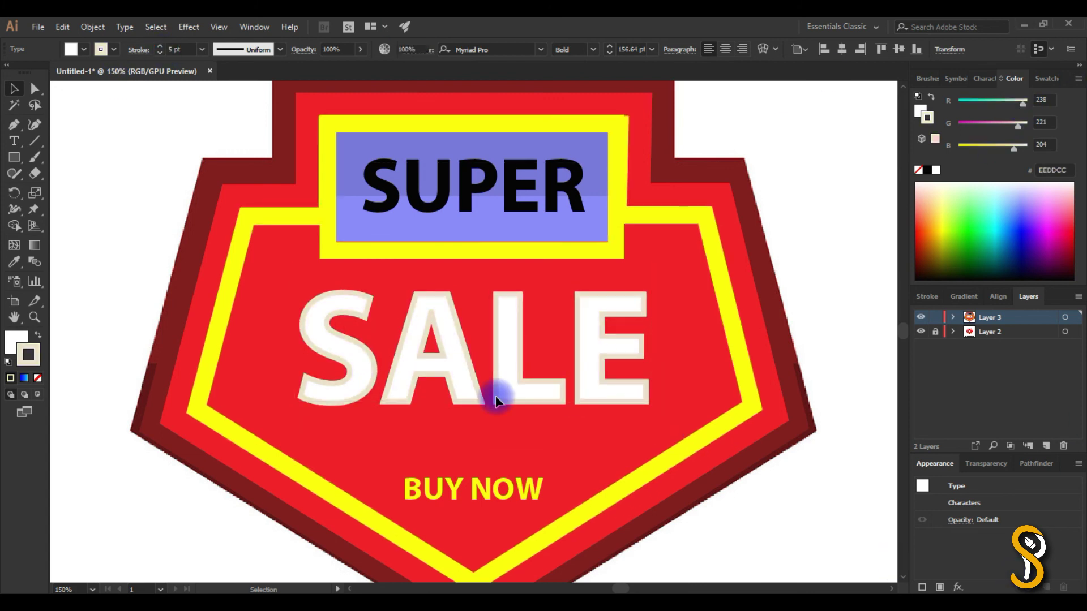
{"action": "left_click", "coordinate": [496, 401]}
Hide the reference artwork on Layer 2 and stretch the SALE text slightly taller
{"action": "key", "text": "ctrl+minus"}
{"action": "left_click", "coordinate": [921, 320]}
{"action": "left_click", "coordinate": [920, 320]}
{"action": "left_click", "coordinate": [920, 320]}
{"action": "left_click", "coordinate": [920, 320]}
{"action": "left_click", "coordinate": [492, 388]}
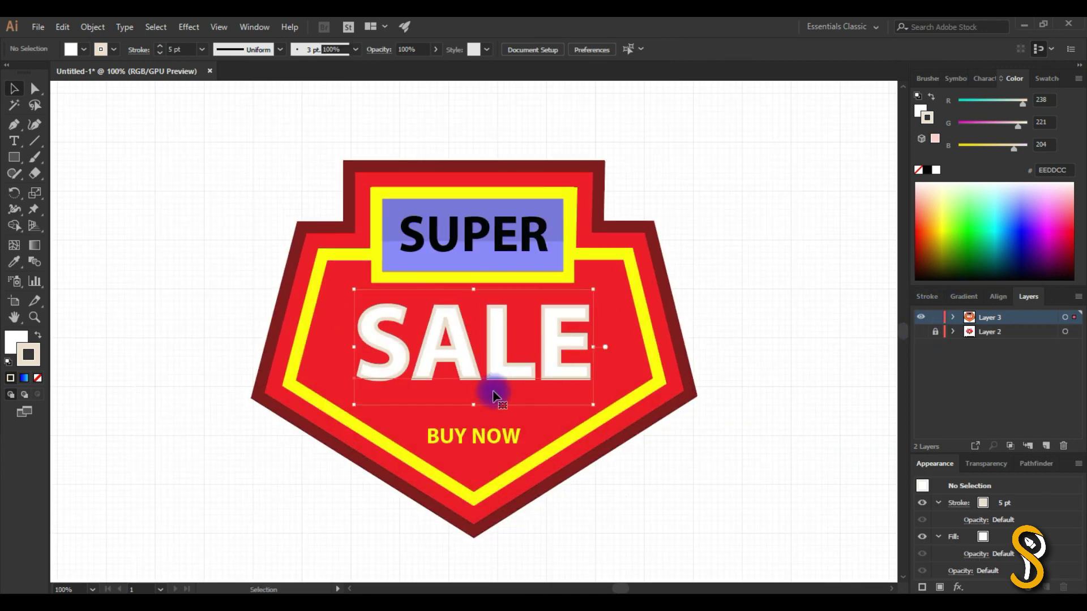
{"action": "left_click_drag", "start_coordinate": [474, 401], "coordinate": [477, 417]}
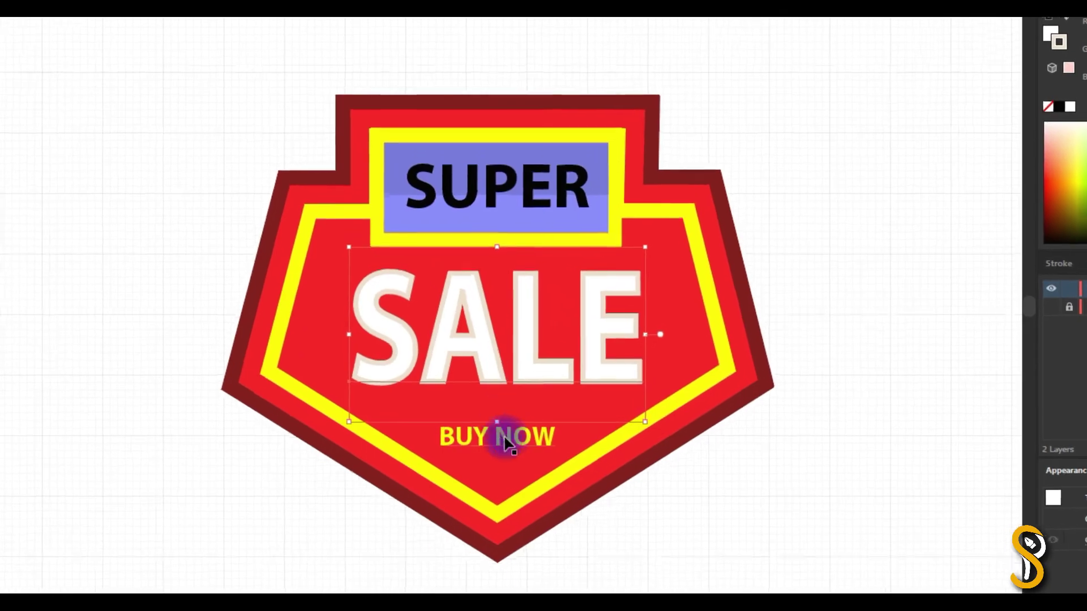